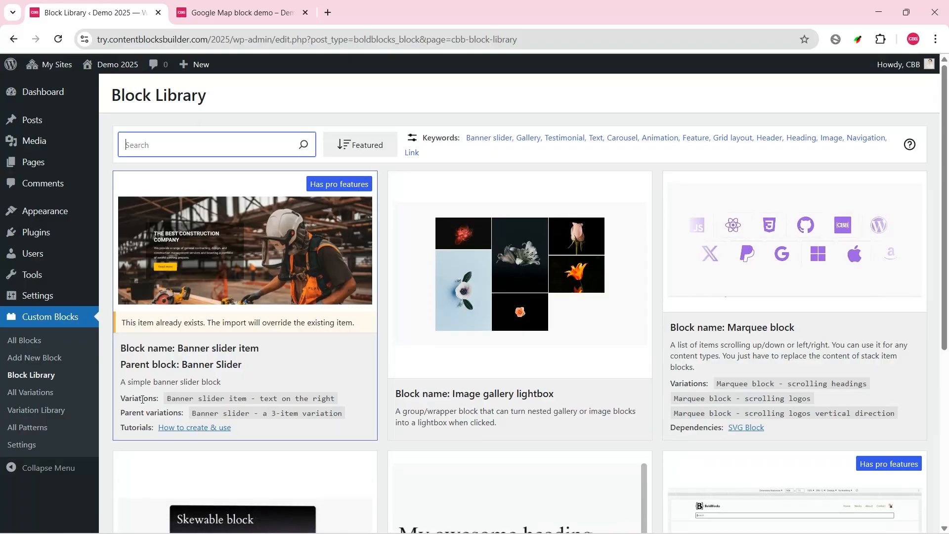
Step: Search the block library for google map, import the Google Map block and open it for editing in a new browser tab
{"action": "type", "text": "google map"}
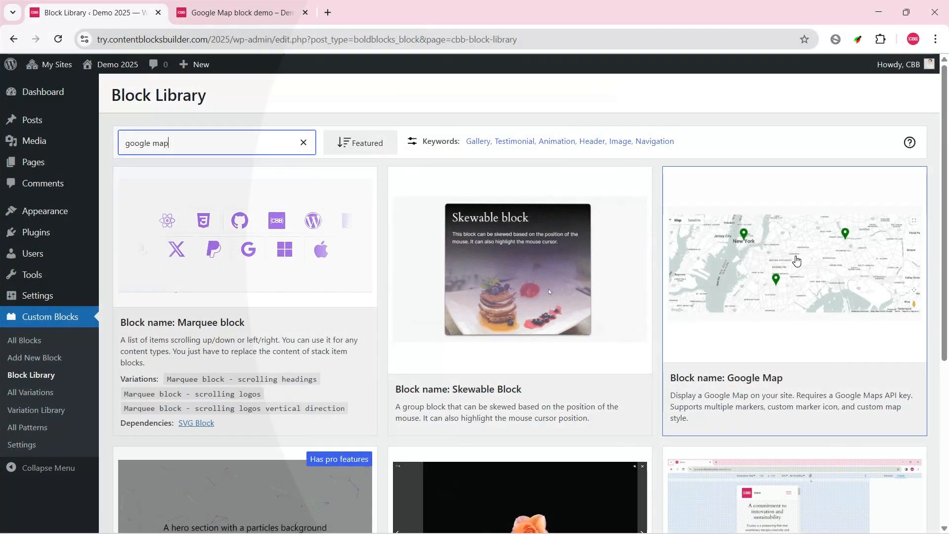
{"action": "left_click", "coordinate": [795, 256]}
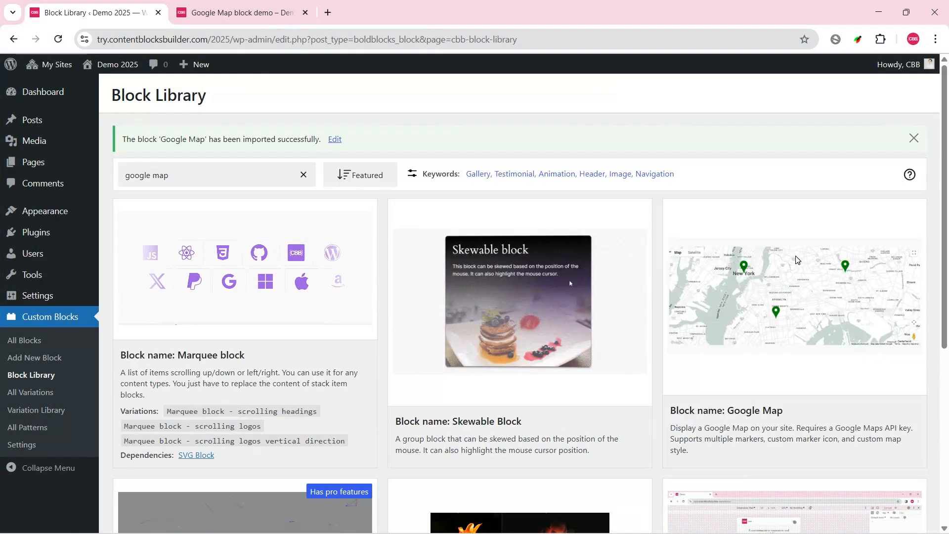
{"action": "left_click", "coordinate": [333, 140]}
{"action": "right_click", "coordinate": [334, 139]}
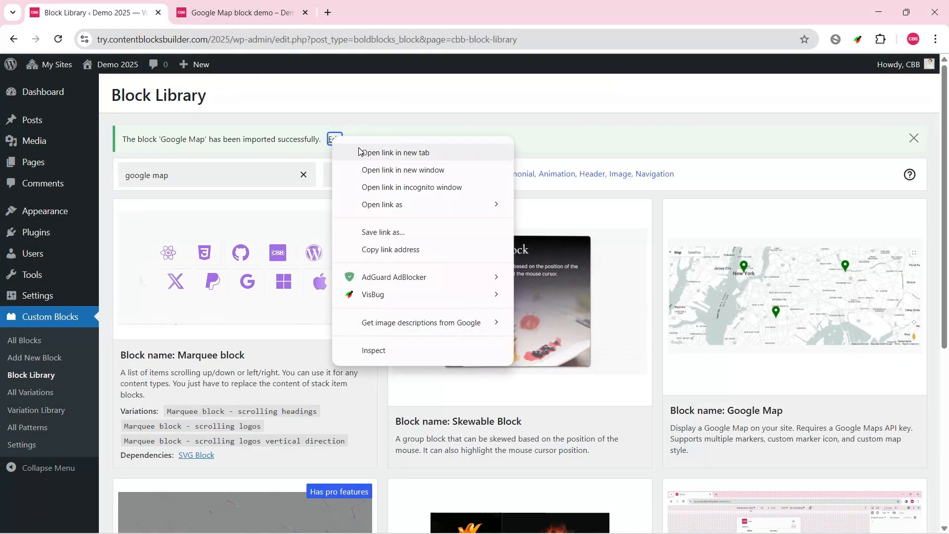
{"action": "left_click", "coordinate": [361, 149]}
{"action": "left_click", "coordinate": [228, 12]}
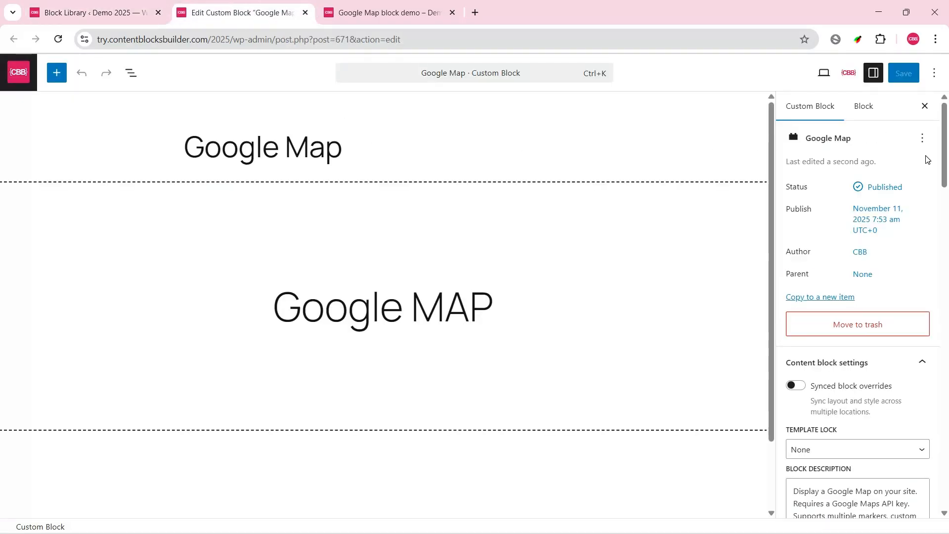
Step: Review the Google Map block's description and settings down to its custom JS code
{"action": "scroll", "coordinate": [926, 159], "scroll_direction": "down", "scroll_amount": 6}
{"action": "left_click_drag", "start_coordinate": [875, 204], "coordinate": [787, 155]}
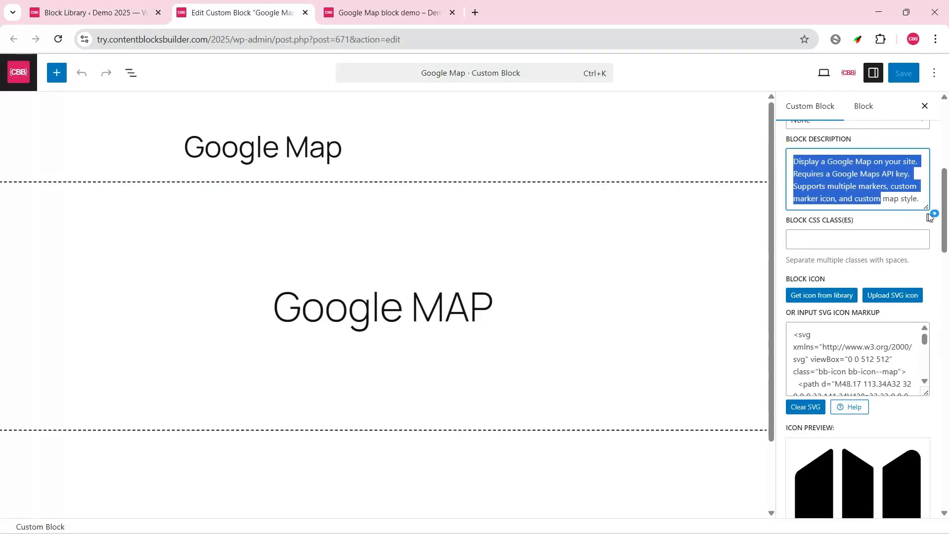
{"action": "left_click_drag", "start_coordinate": [943, 218], "coordinate": [943, 440]}
{"action": "left_click", "coordinate": [915, 280]}
{"action": "left_click", "coordinate": [915, 279]}
{"action": "left_click", "coordinate": [924, 307]}
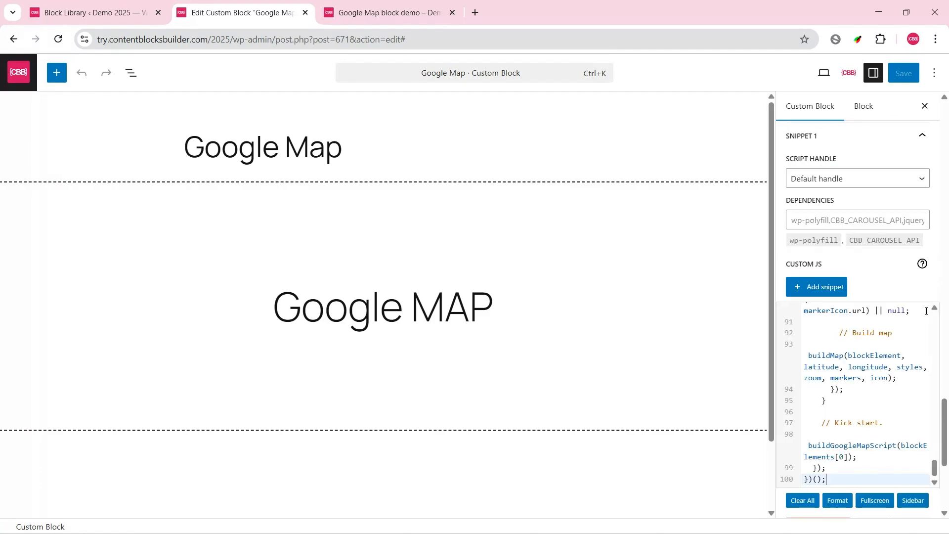
Step: Examine the custom JS in the enlarged sidebar editor, collapsing the buildGoogleMapScript, buildMap and initMap functions
{"action": "left_click", "coordinate": [912, 502]}
{"action": "left_click_drag", "start_coordinate": [336, 266], "coordinate": [263, 254]}
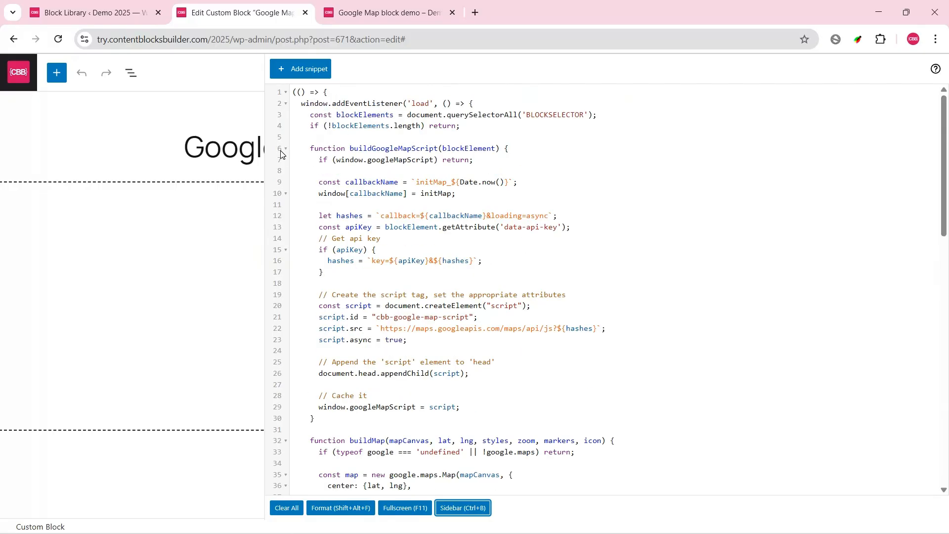
{"action": "left_click", "coordinate": [286, 149]}
{"action": "left_click", "coordinate": [286, 171]}
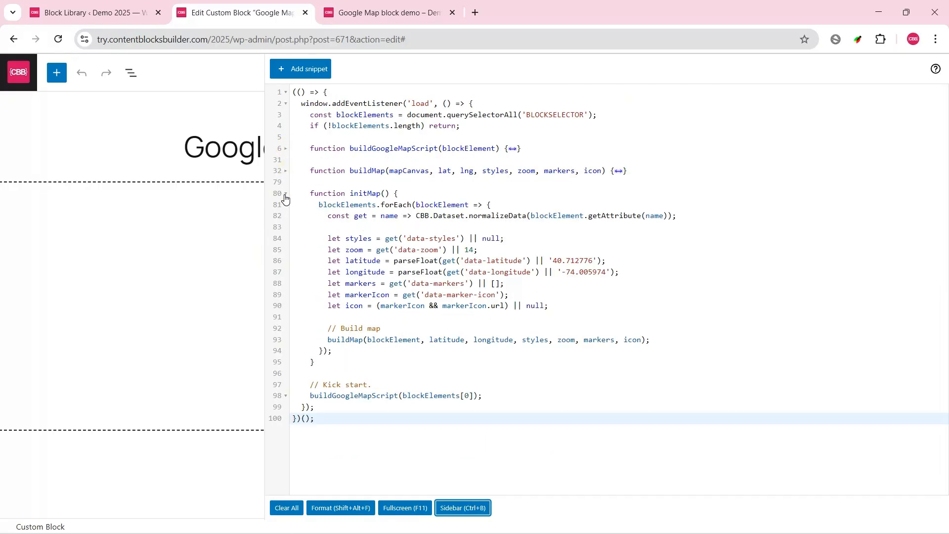
{"action": "left_click", "coordinate": [286, 193]}
{"action": "left_click_drag", "start_coordinate": [430, 255], "coordinate": [262, 91]}
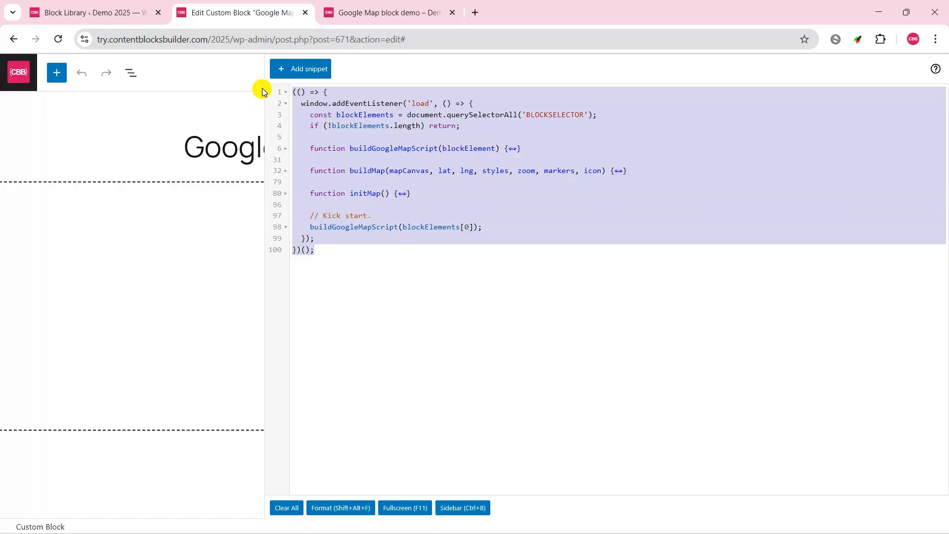
{"action": "left_click", "coordinate": [516, 199]}
{"action": "left_click", "coordinate": [458, 506]}
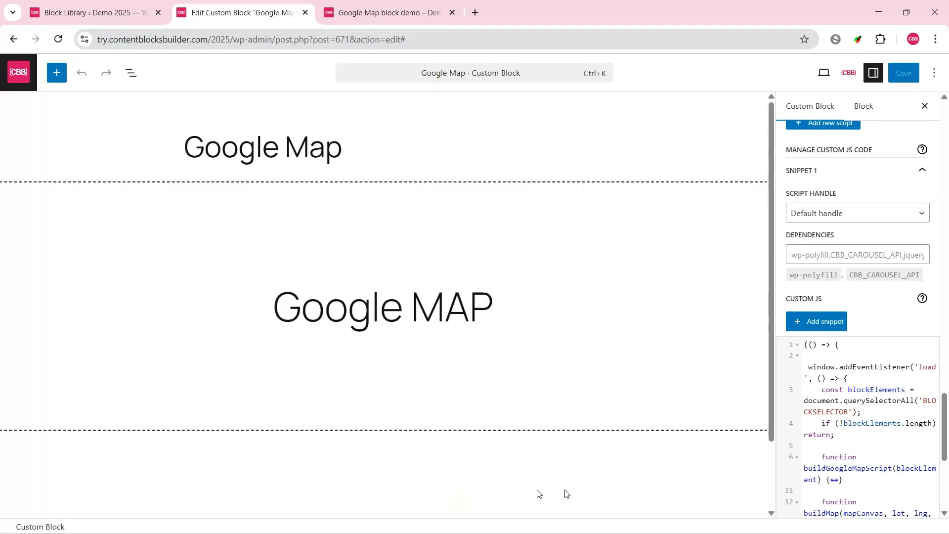
Step: Expand the block's stylesheet settings and examine its custom CSS snippets, enlarging the one that styles the editor placeholder
{"action": "left_click_drag", "start_coordinate": [947, 433], "coordinate": [945, 479]}
{"action": "left_click", "coordinate": [925, 346]}
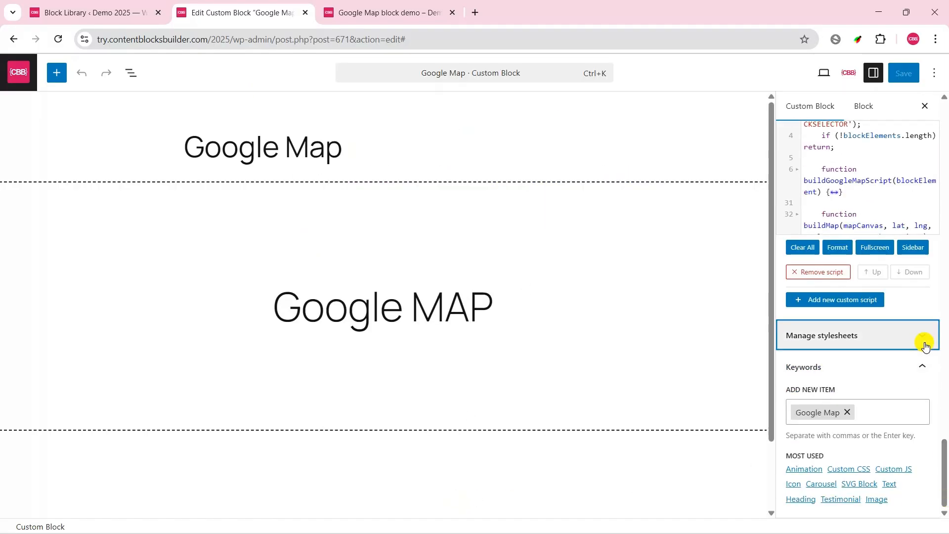
{"action": "left_click_drag", "start_coordinate": [945, 444], "coordinate": [946, 395]}
{"action": "left_click", "coordinate": [909, 485]}
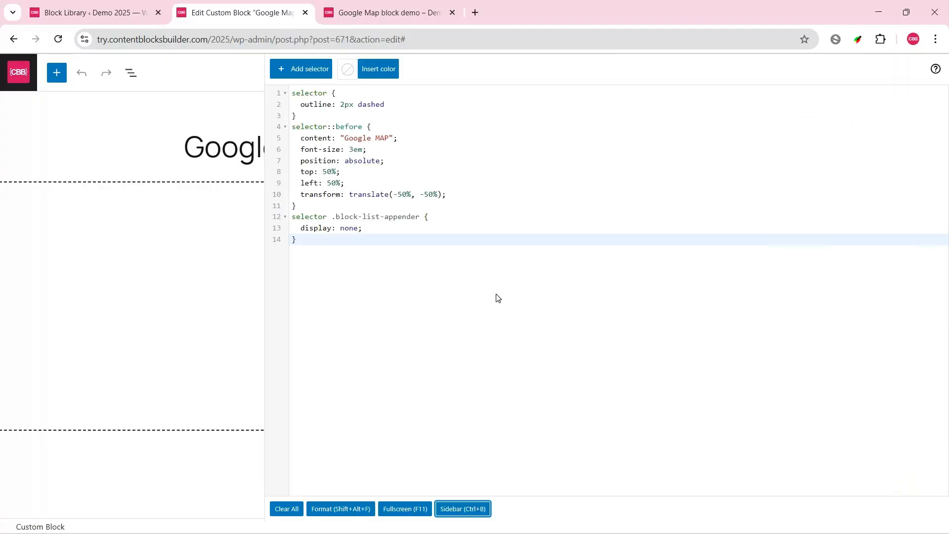
{"action": "left_click_drag", "start_coordinate": [349, 258], "coordinate": [278, 89]}
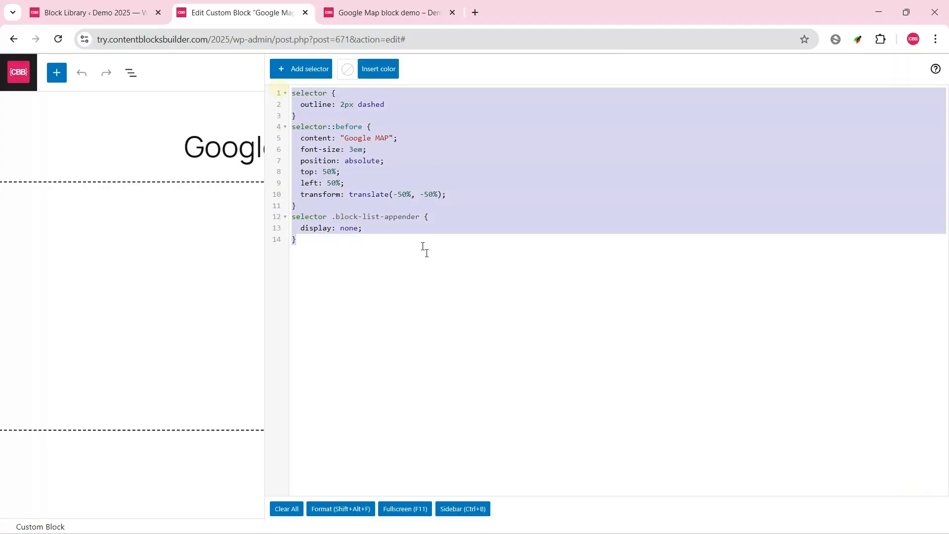
{"action": "left_click", "coordinate": [460, 510]}
{"action": "left_click_drag", "start_coordinate": [945, 410], "coordinate": [945, 466]}
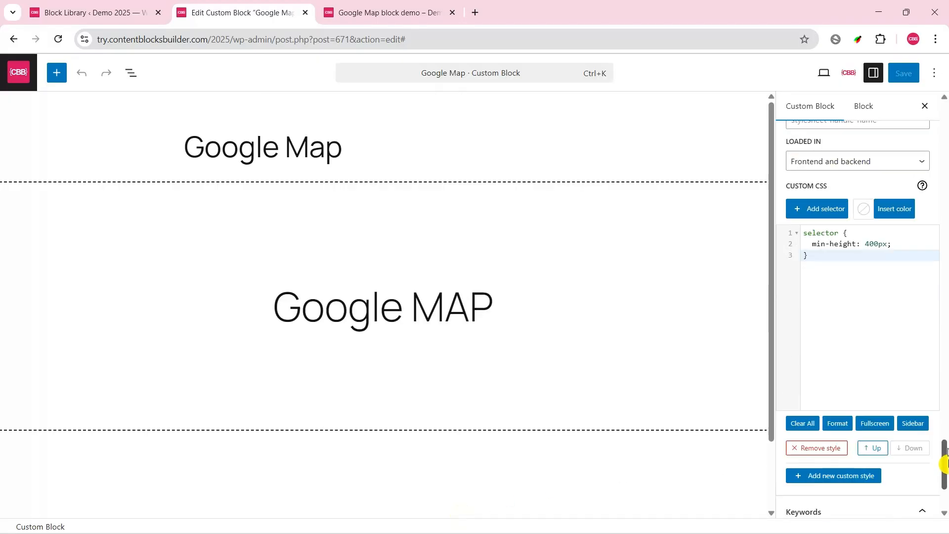
{"action": "left_click", "coordinate": [858, 311]}
{"action": "scroll", "coordinate": [873, 359], "scroll_direction": "up", "scroll_amount": 20}
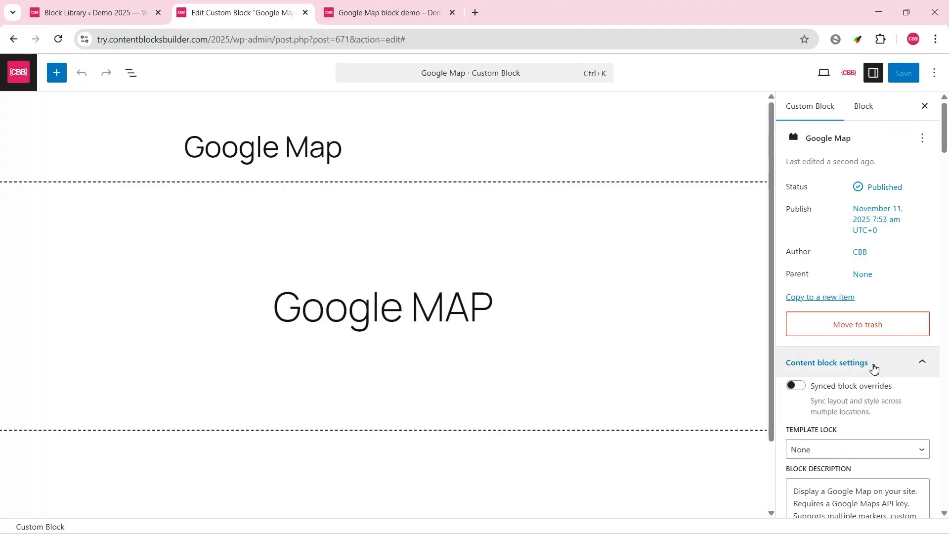
Step: Return to the Block Library browser tab and open the existing Google map page for editing
{"action": "left_click", "coordinate": [82, 15]}
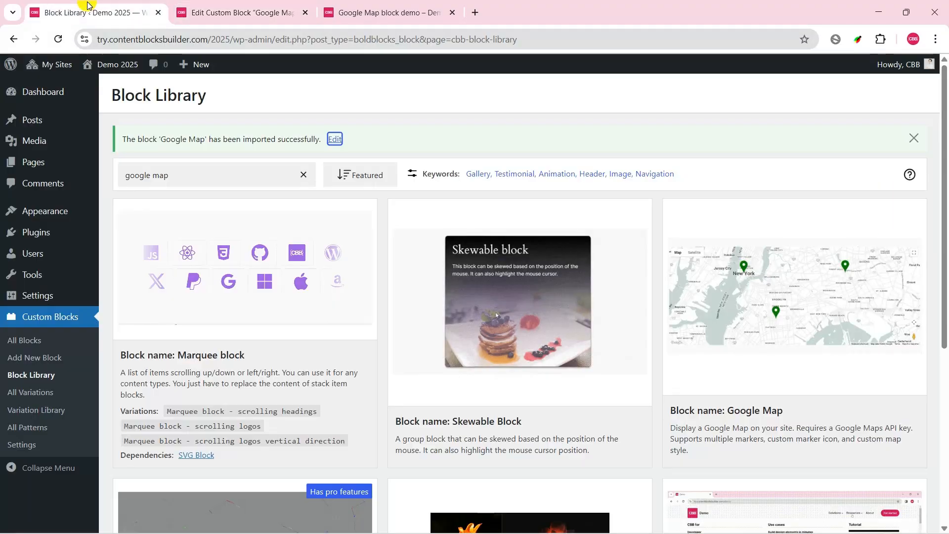
{"action": "left_click", "coordinate": [25, 162]}
{"action": "left_click", "coordinate": [183, 309]}
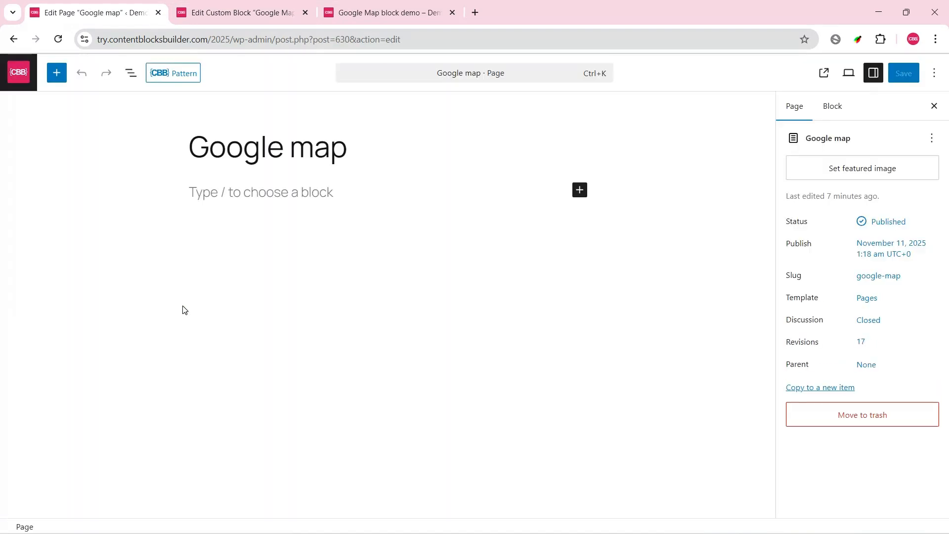
Step: Insert the Google Map custom block into the page and align it to full width
{"action": "left_click", "coordinate": [66, 79]}
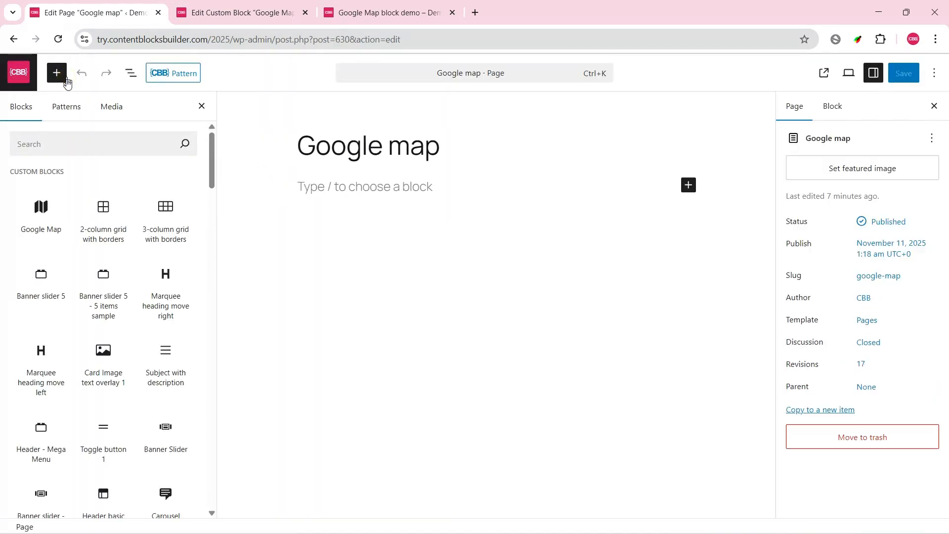
{"action": "left_click", "coordinate": [54, 228]}
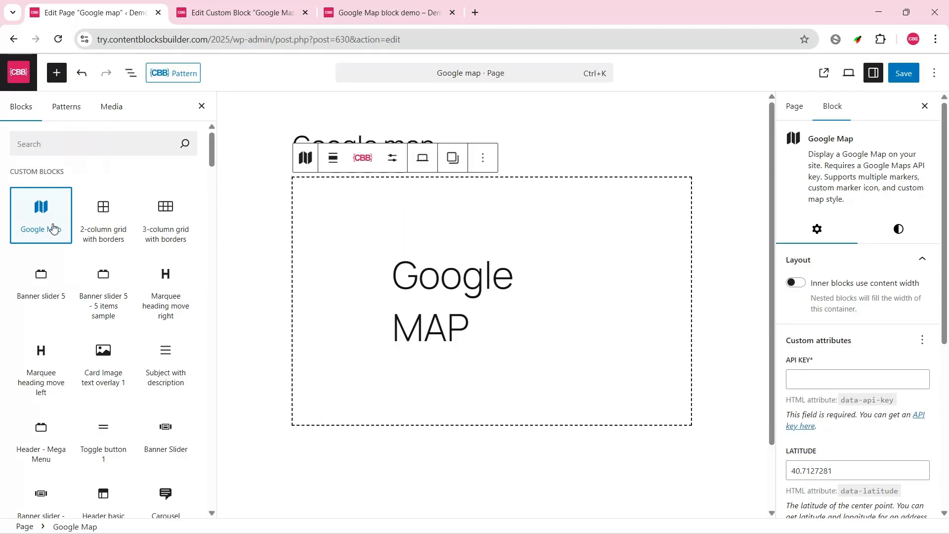
{"action": "left_click", "coordinate": [333, 158]}
{"action": "left_click", "coordinate": [351, 253]}
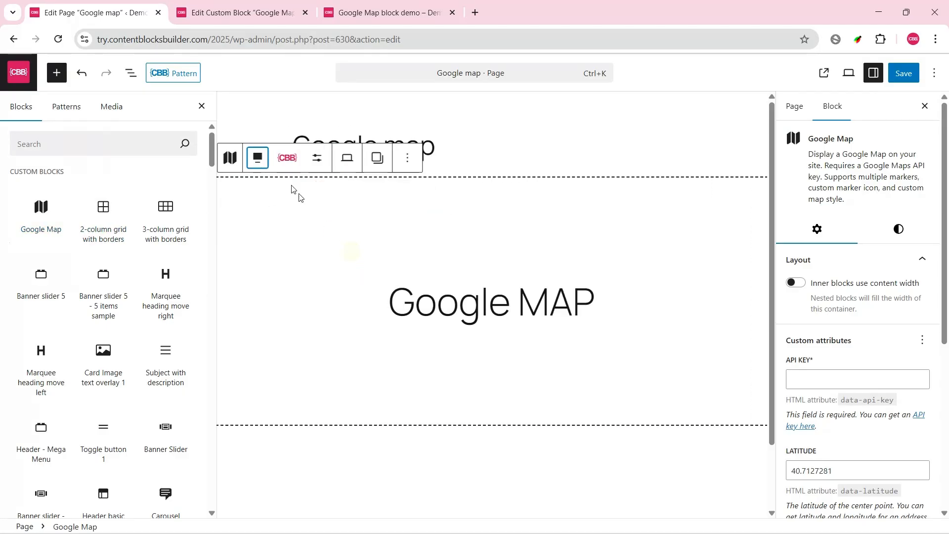
{"action": "left_click", "coordinate": [202, 106]}
Step: Save the page and view the map on the published page, dismissing the Google Maps error dialog
{"action": "left_click", "coordinate": [905, 74]}
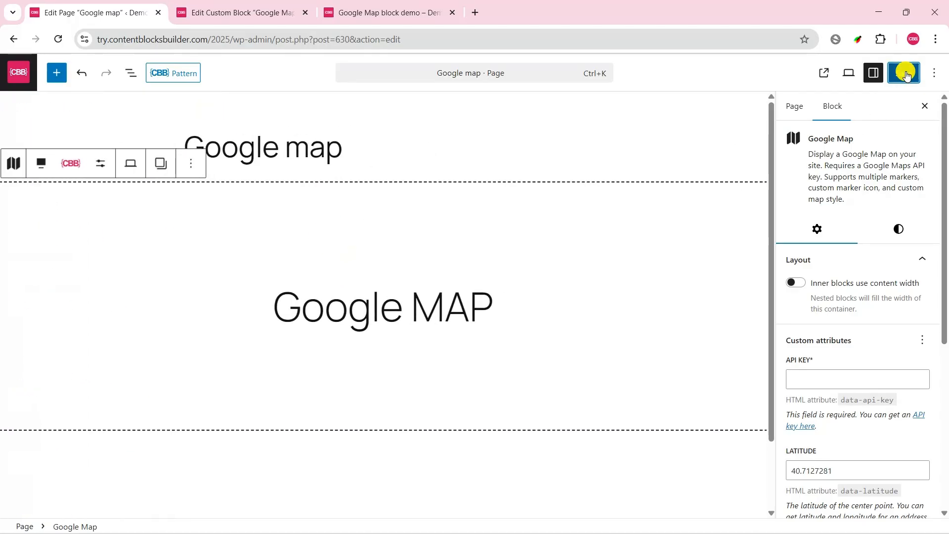
{"action": "left_click", "coordinate": [831, 76]}
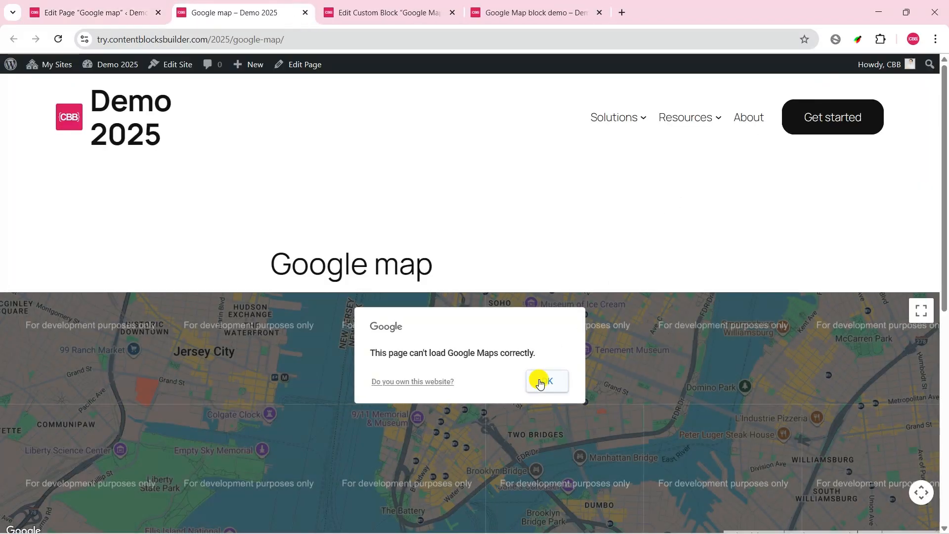
{"action": "left_click", "coordinate": [540, 382]}
{"action": "scroll", "coordinate": [511, 271], "scroll_direction": "down", "scroll_amount": 3}
Step: Return to the page editor and paste the Google Maps API key into the block's API key attribute
{"action": "left_click", "coordinate": [112, 17]}
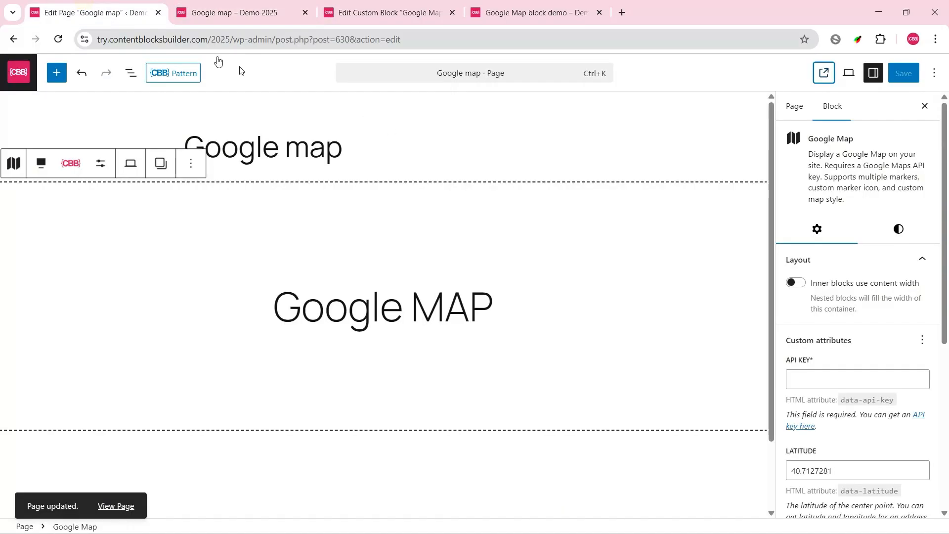
{"action": "scroll", "coordinate": [846, 320], "scroll_direction": "down", "scroll_amount": 3}
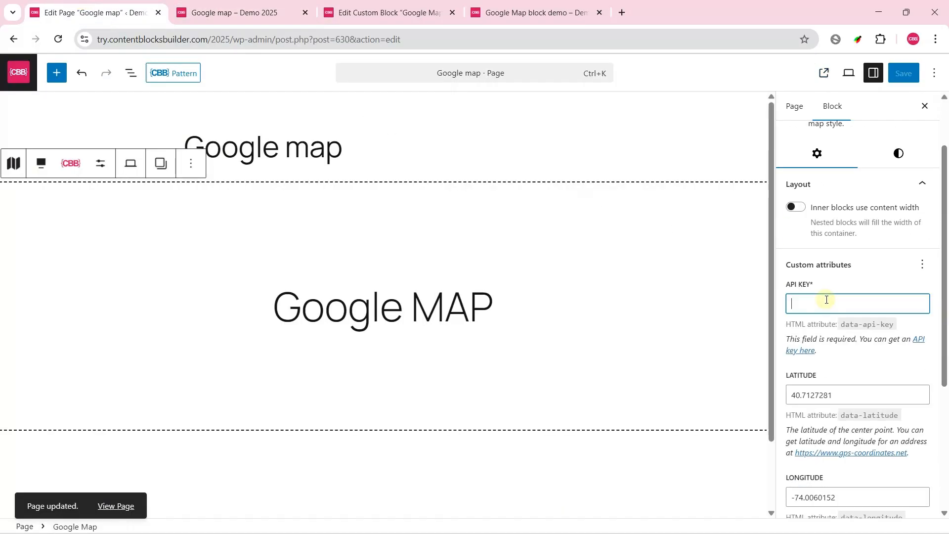
{"action": "key", "text": "ctrl+v"}
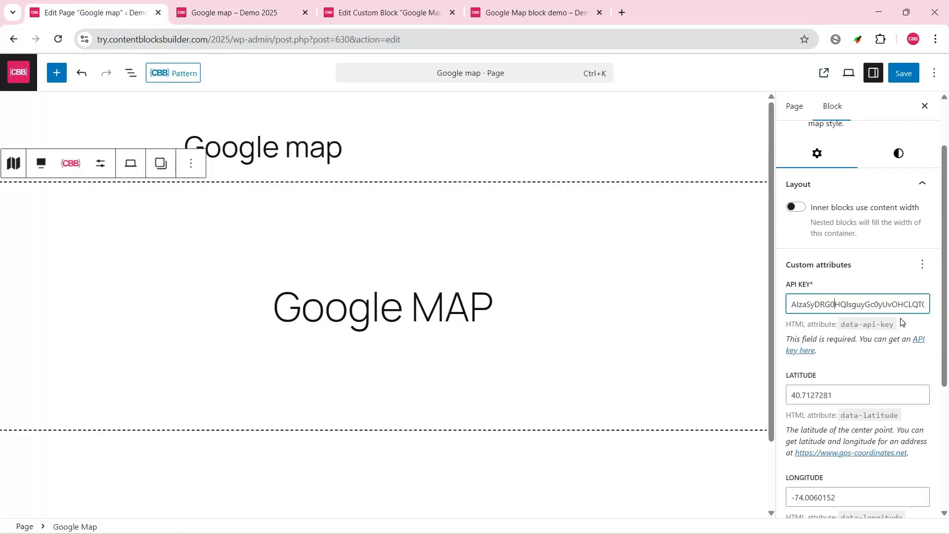
Step: Save the page and reload the published Google map page to check the map
{"action": "left_click", "coordinate": [901, 76]}
{"action": "left_click", "coordinate": [238, 4]}
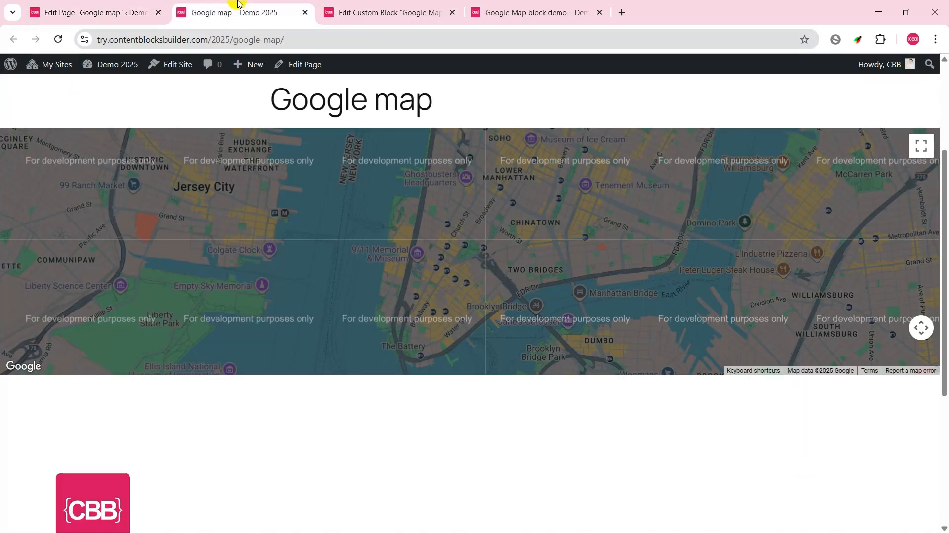
{"action": "left_click", "coordinate": [59, 42]}
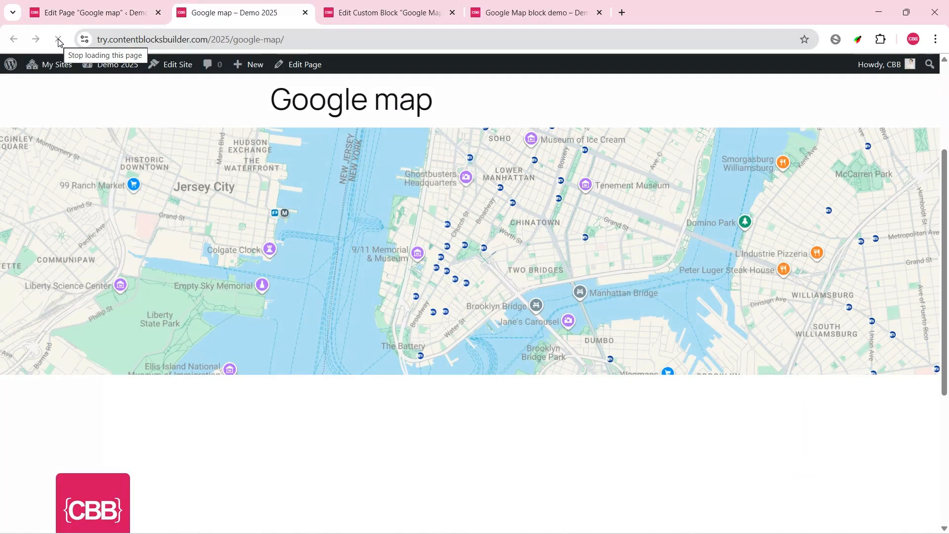
Step: In the page editor, add a responsive height to the Google Map block and set it to a custom 500 px
{"action": "left_click", "coordinate": [101, 7]}
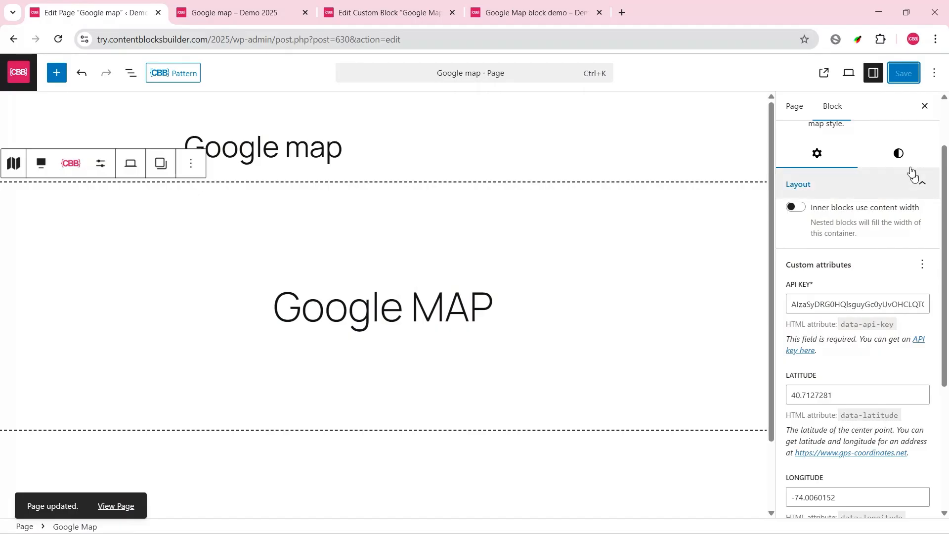
{"action": "left_click", "coordinate": [899, 155]}
{"action": "left_click", "coordinate": [929, 430]}
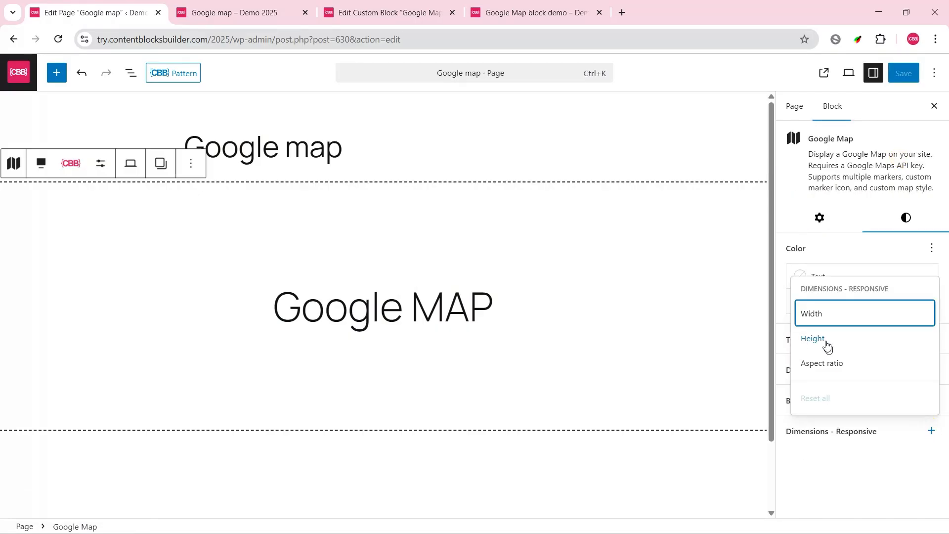
{"action": "left_click", "coordinate": [825, 339]}
{"action": "left_click", "coordinate": [894, 477]}
{"action": "left_click", "coordinate": [834, 498]}
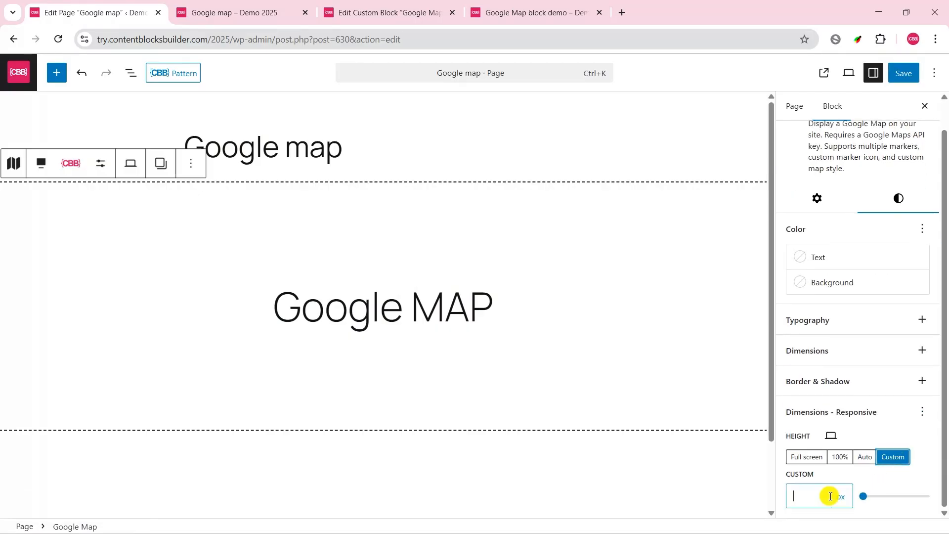
{"action": "type", "text": "500"}
Step: Set the map block's custom height to 400 px for mobile and switch back to the desktop view
{"action": "left_click", "coordinate": [831, 436]}
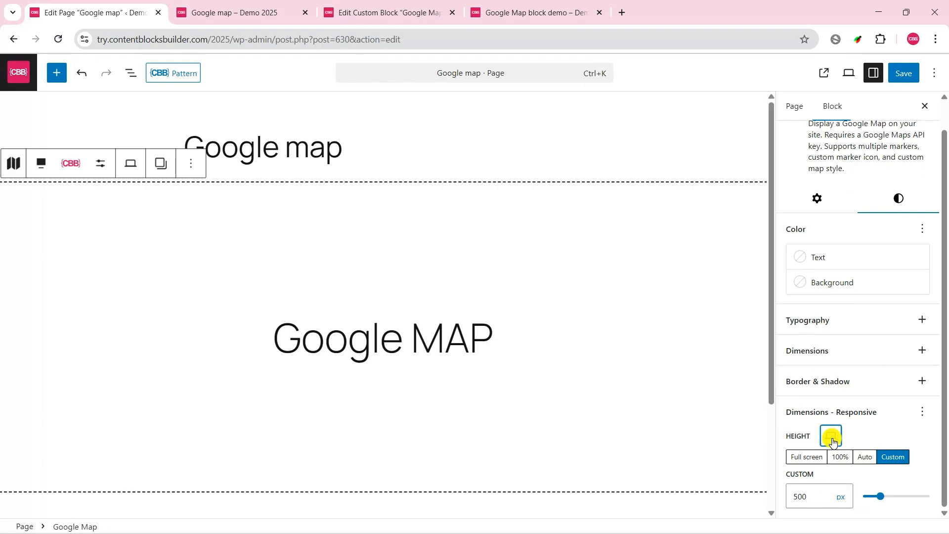
{"action": "left_click", "coordinate": [860, 355]}
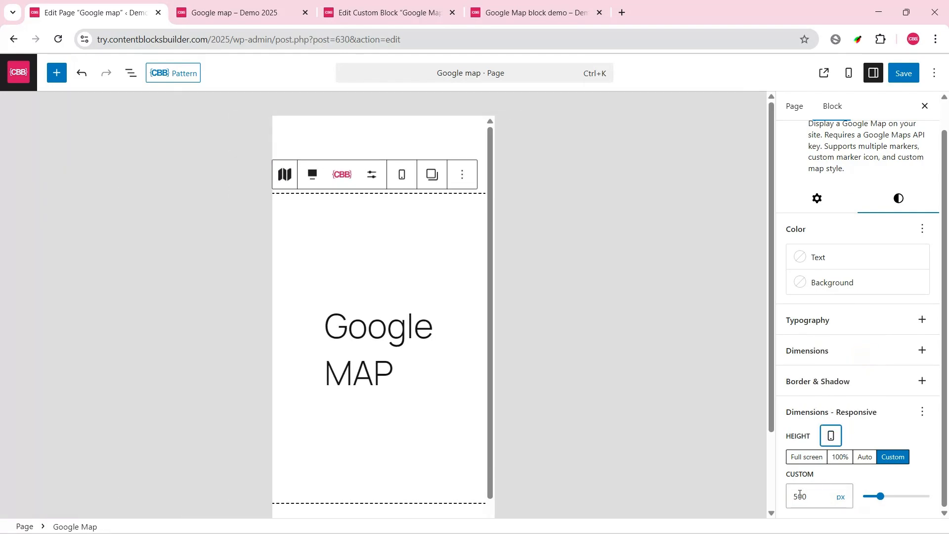
{"action": "left_click", "coordinate": [800, 494]}
{"action": "key", "text": "BackSpace"}
{"action": "type", "text": "4"}
{"action": "left_click", "coordinate": [831, 436]}
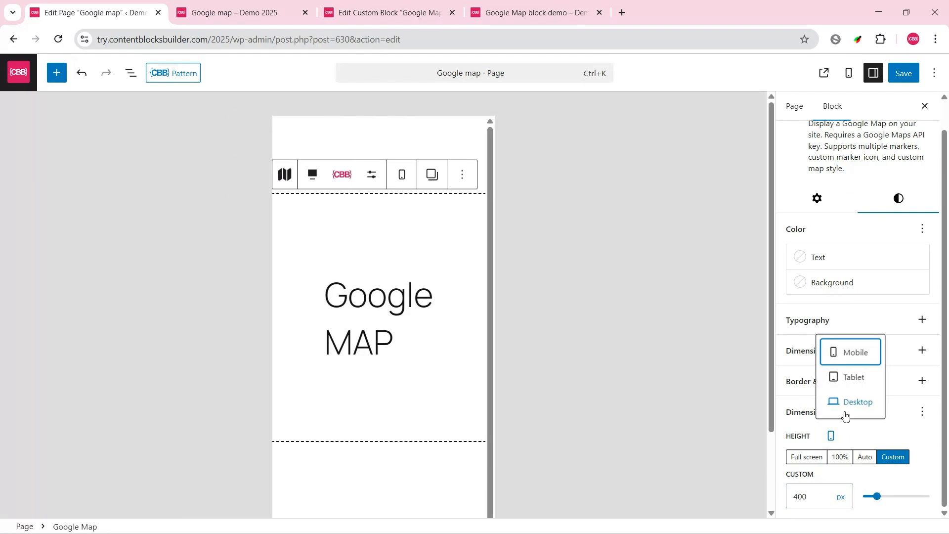
{"action": "left_click", "coordinate": [843, 409]}
Step: Add a new marker item to the Google Map block's custom attributes
{"action": "left_click", "coordinate": [817, 198]}
{"action": "left_click_drag", "start_coordinate": [945, 145], "coordinate": [948, 308]}
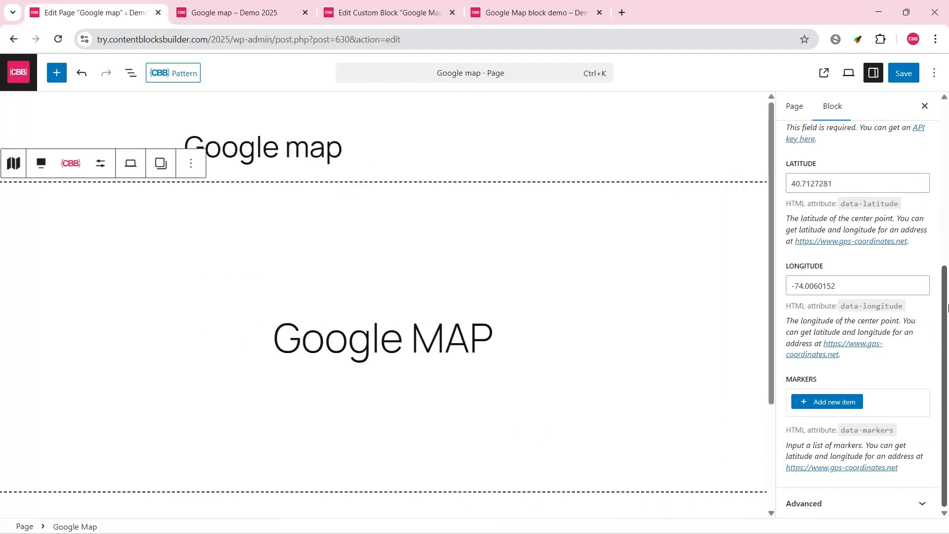
{"action": "left_click", "coordinate": [832, 401]}
{"action": "scroll", "coordinate": [926, 383], "scroll_direction": "down", "scroll_amount": 1}
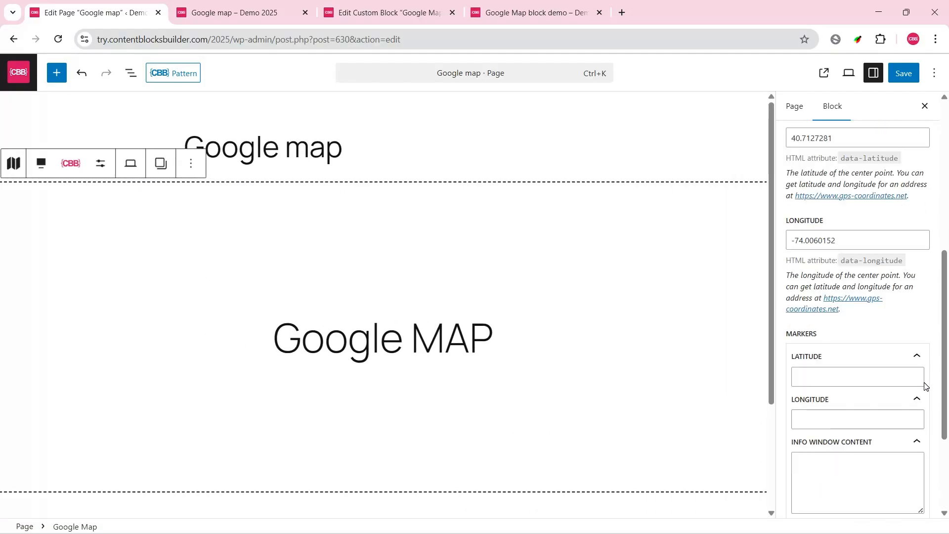
Step: Fill the new marker with the centre point's latitude 40.7127281 and longitude -74.0060152, and info window content "<h3>New York</h3>"
{"action": "scroll", "coordinate": [902, 320], "scroll_direction": "up", "scroll_amount": 1}
{"action": "double_click", "coordinate": [838, 185]}
{"action": "key", "text": "ctrl+c"}
{"action": "left_click", "coordinate": [840, 423]}
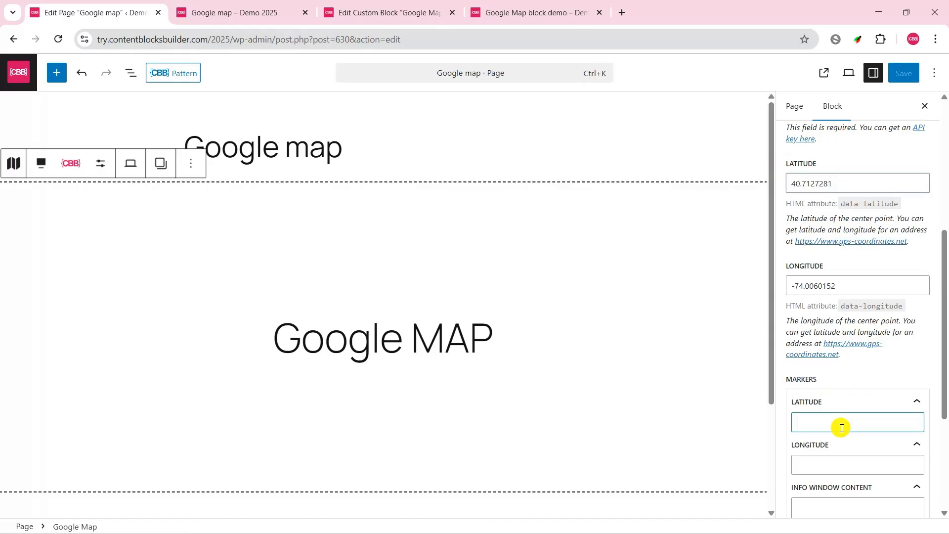
{"action": "key", "text": "ctrl+v"}
{"action": "triple_click", "coordinate": [850, 289]}
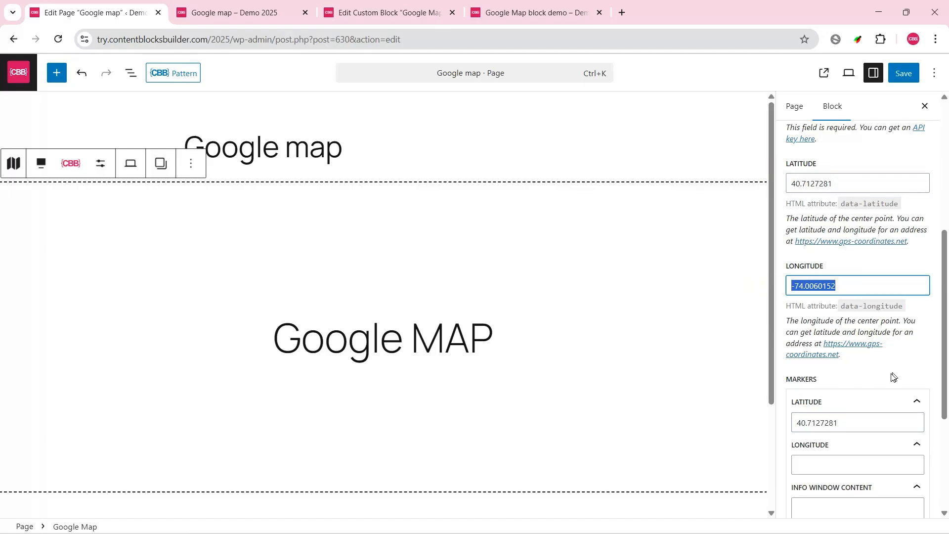
{"action": "key", "text": "ctrl+c"}
{"action": "left_click", "coordinate": [824, 467]}
{"action": "key", "text": "ctrl+v"}
{"action": "scroll", "coordinate": [874, 423], "scroll_direction": "down", "scroll_amount": 3}
{"action": "left_click", "coordinate": [848, 349]}
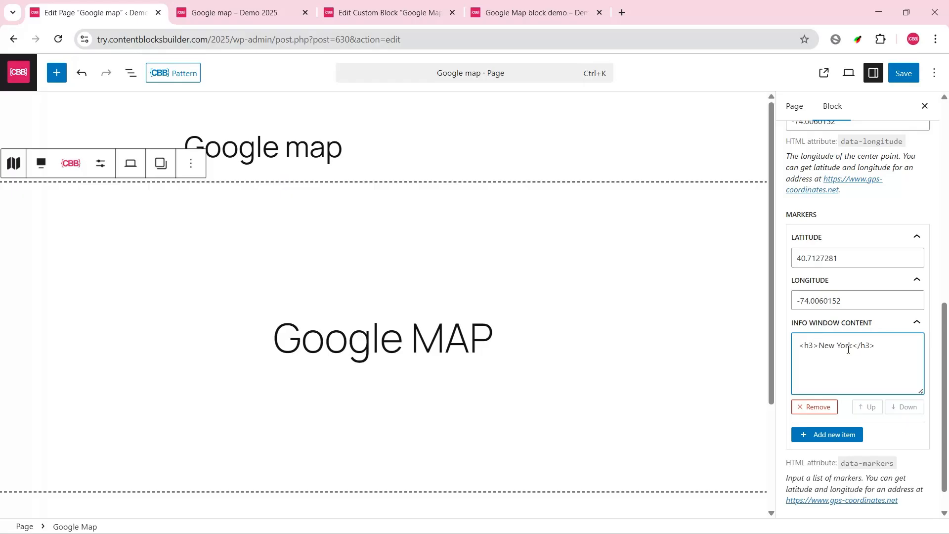
Step: Save the page, reload the published Google map page and open the marker's info window
{"action": "left_click", "coordinate": [905, 83]}
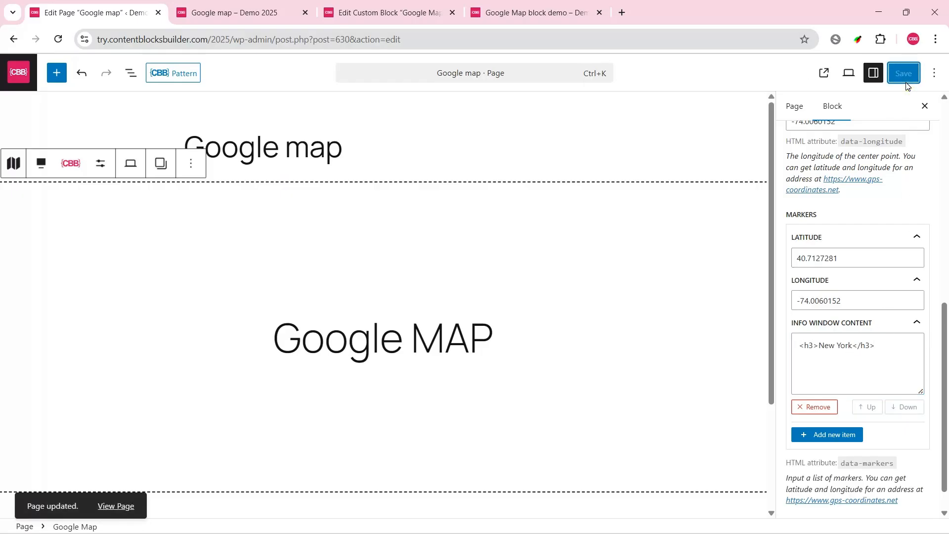
{"action": "left_click", "coordinate": [251, 20]}
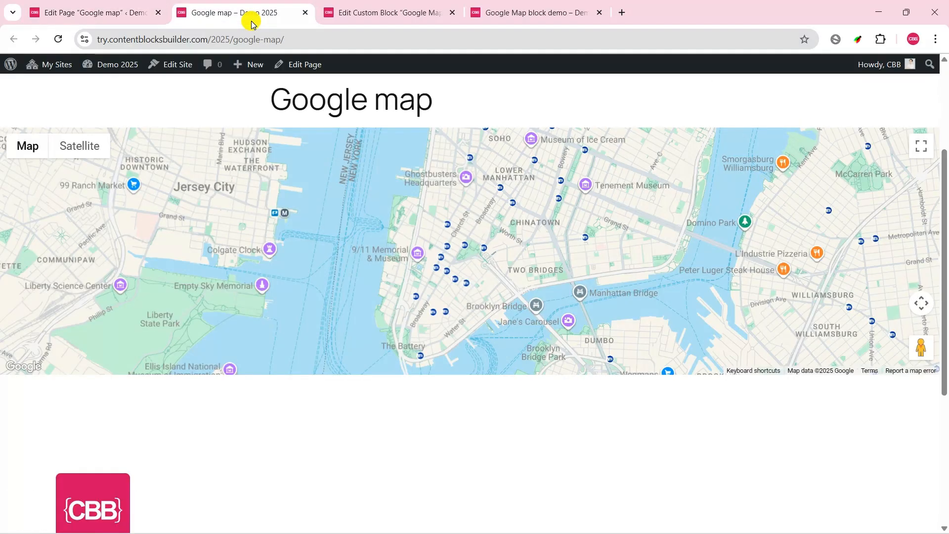
{"action": "left_click", "coordinate": [58, 39]}
{"action": "left_click", "coordinate": [467, 274]}
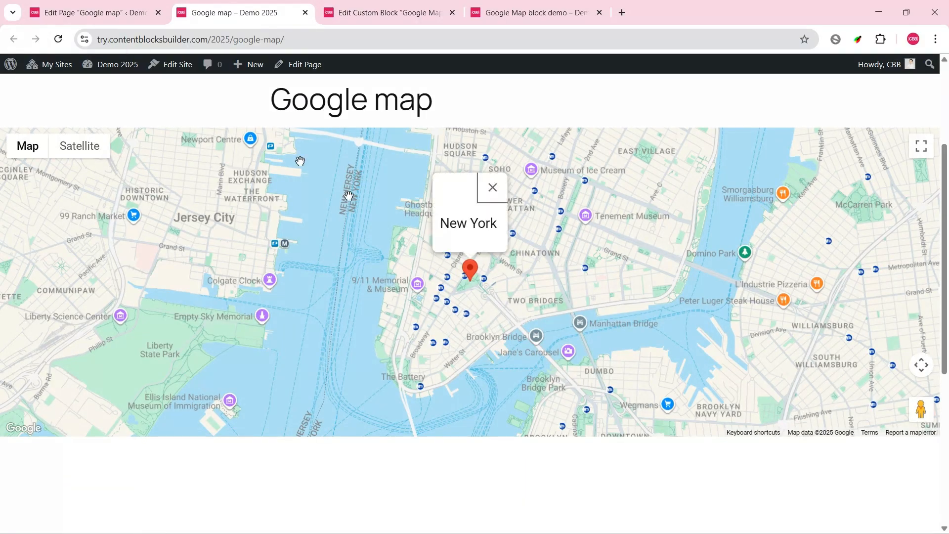
Step: In the page editor, add the Marker image attribute and choose the green pin image from the media library
{"action": "left_click", "coordinate": [57, 10]}
{"action": "left_click_drag", "start_coordinate": [947, 439], "coordinate": [947, 294]}
{"action": "left_click", "coordinate": [920, 218]}
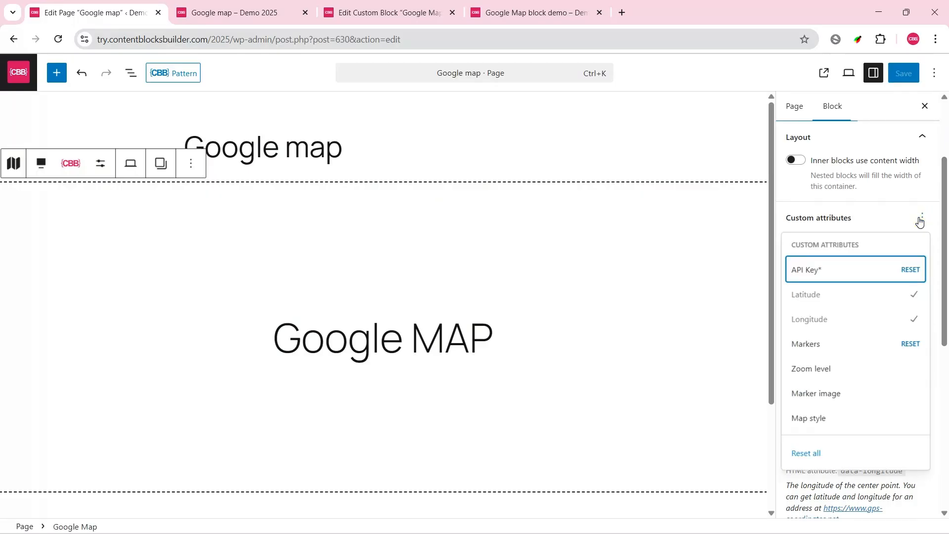
{"action": "left_click", "coordinate": [824, 391]}
{"action": "left_click_drag", "start_coordinate": [945, 316], "coordinate": [944, 500]}
{"action": "left_click", "coordinate": [840, 421]}
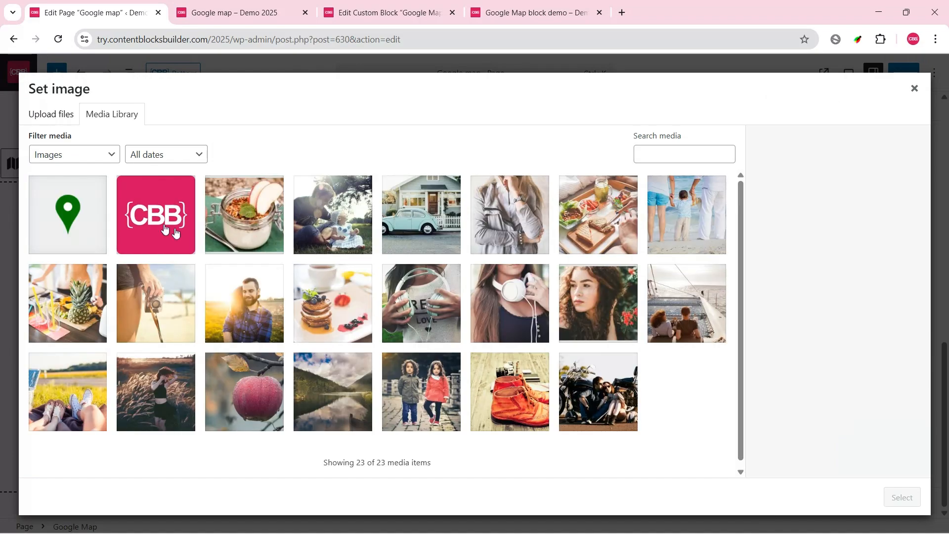
{"action": "left_click", "coordinate": [68, 214]}
{"action": "left_click", "coordinate": [902, 497]}
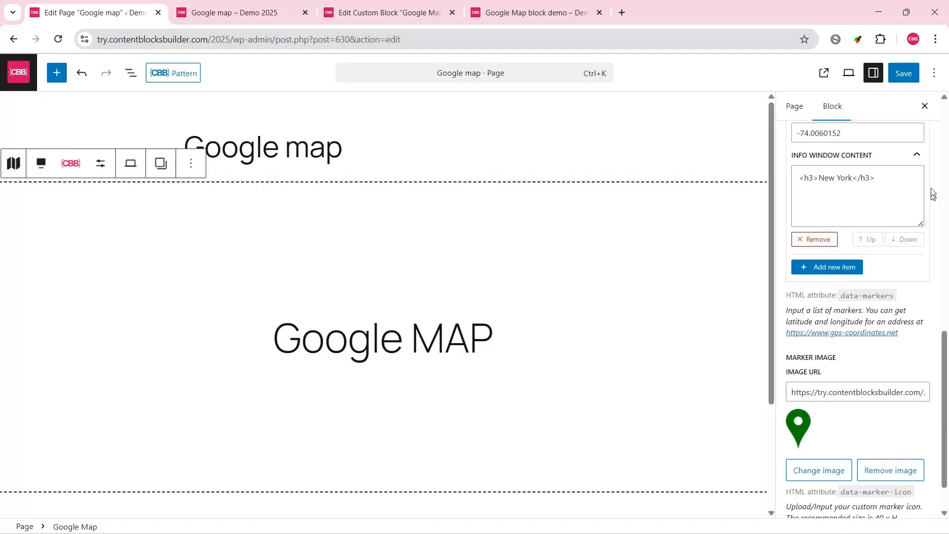
Step: Save the page, reload the published page, and open and close the info window of the custom marker
{"action": "left_click", "coordinate": [904, 75]}
{"action": "left_click", "coordinate": [226, 4]}
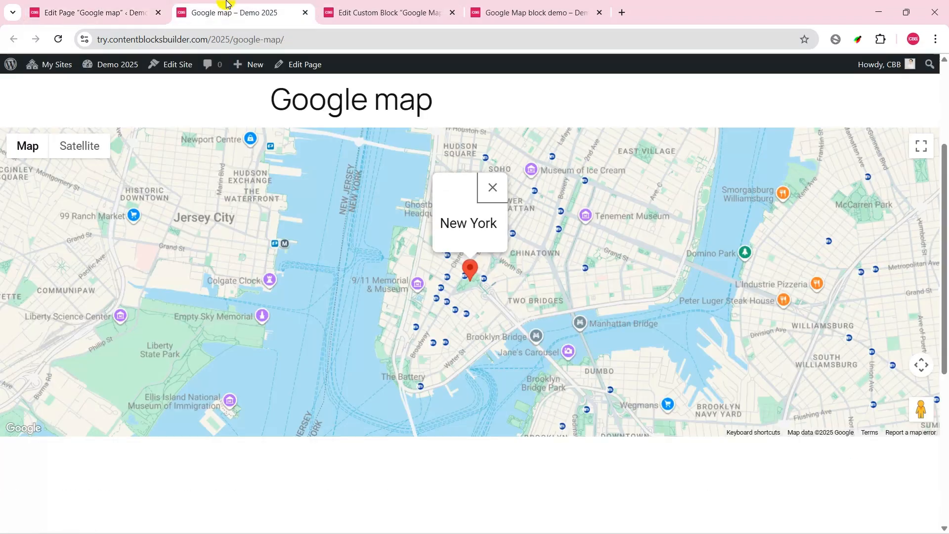
{"action": "left_click", "coordinate": [58, 41]}
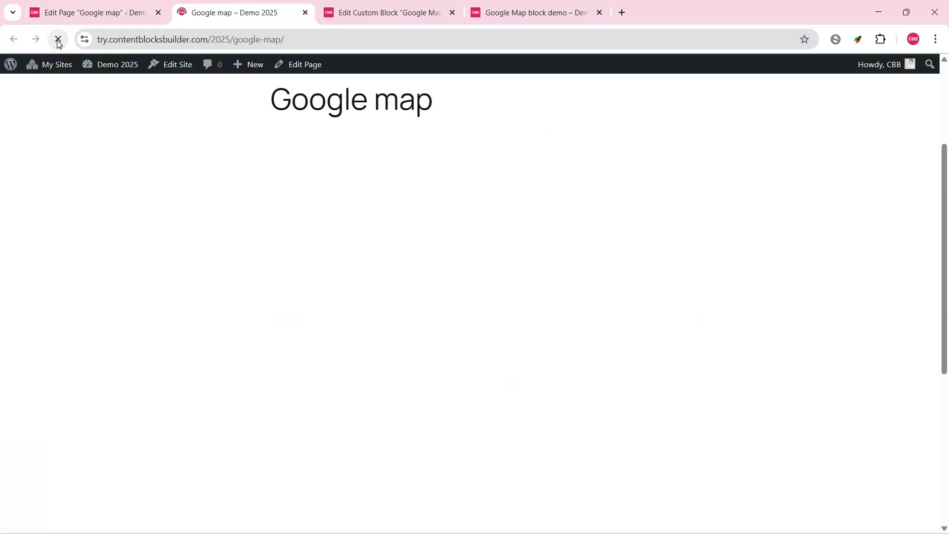
{"action": "left_click", "coordinate": [474, 270]}
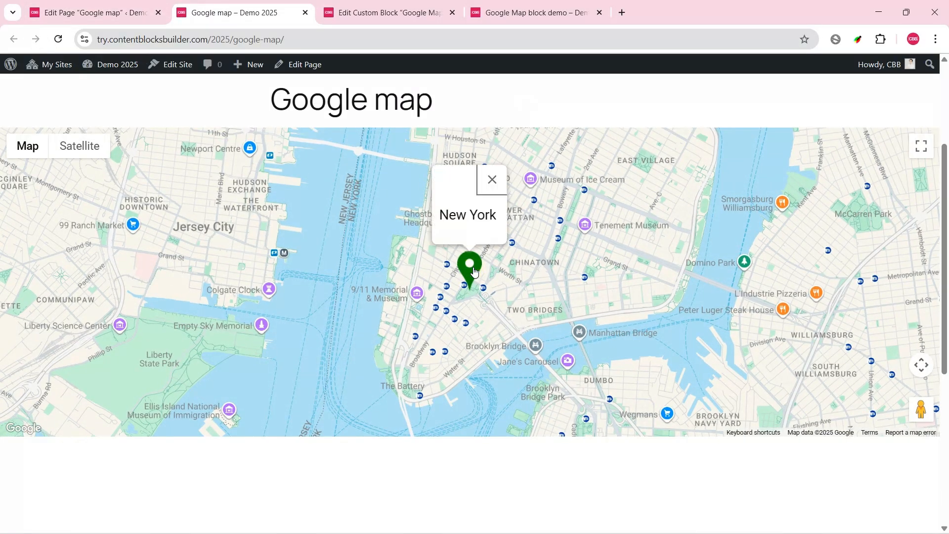
{"action": "left_click", "coordinate": [492, 179]}
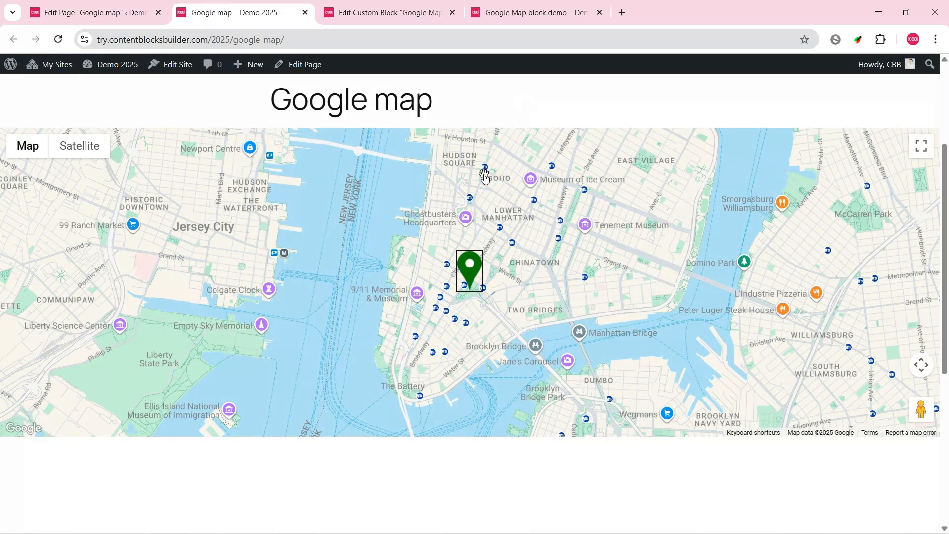
Step: Back in the page editor, add the Map style attribute to the map block and open the linked Snazzy Maps website
{"action": "left_click", "coordinate": [93, 12]}
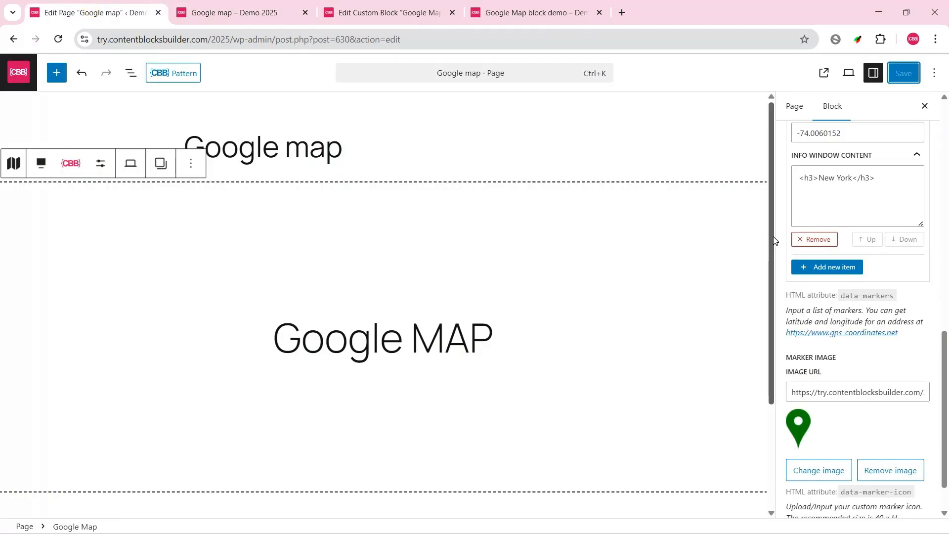
{"action": "scroll", "coordinate": [850, 247], "scroll_direction": "up", "scroll_amount": 10}
{"action": "left_click", "coordinate": [922, 216]}
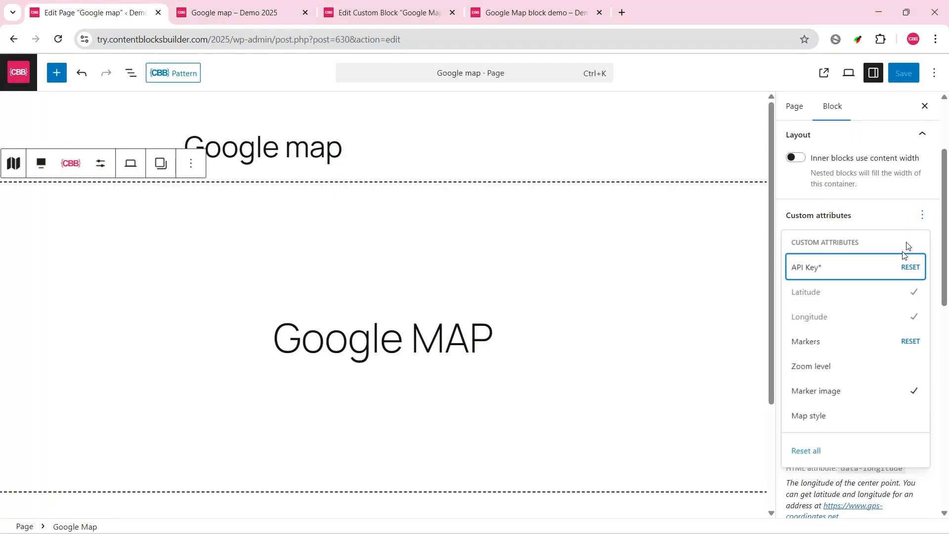
{"action": "left_click", "coordinate": [824, 417]}
{"action": "left_click_drag", "start_coordinate": [943, 254], "coordinate": [945, 514]}
{"action": "left_click", "coordinate": [828, 468]}
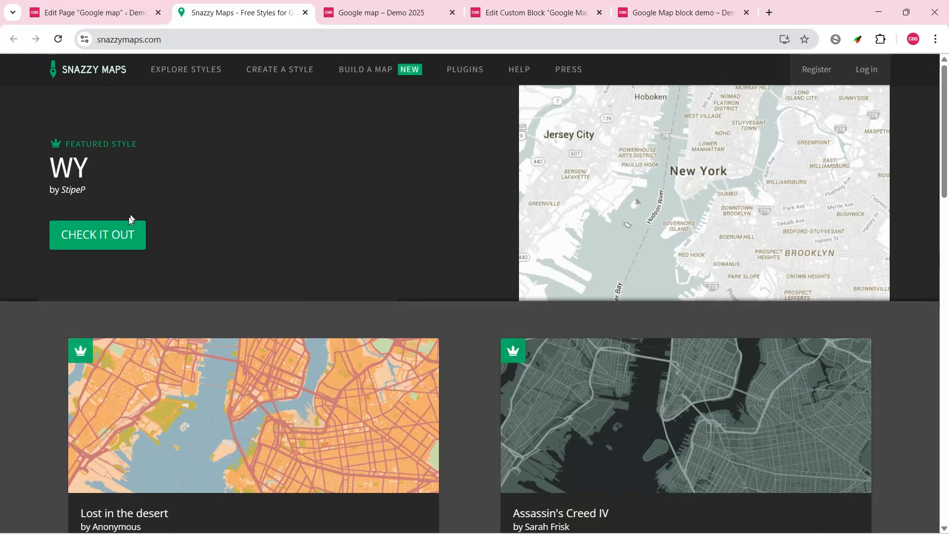
Step: Open the featured WY style on Snazzy Maps, expand its code and copy the entire JavaScript style array
{"action": "left_click", "coordinate": [100, 237]}
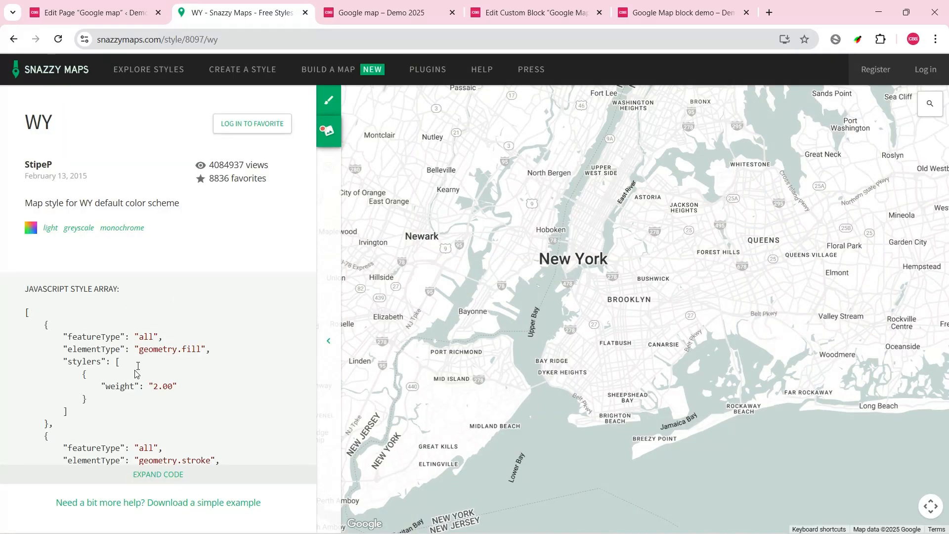
{"action": "left_click", "coordinate": [133, 476]}
{"action": "left_click_drag", "start_coordinate": [21, 311], "coordinate": [74, 343]}
{"action": "scroll", "coordinate": [140, 395], "scroll_direction": "down", "scroll_amount": 15}
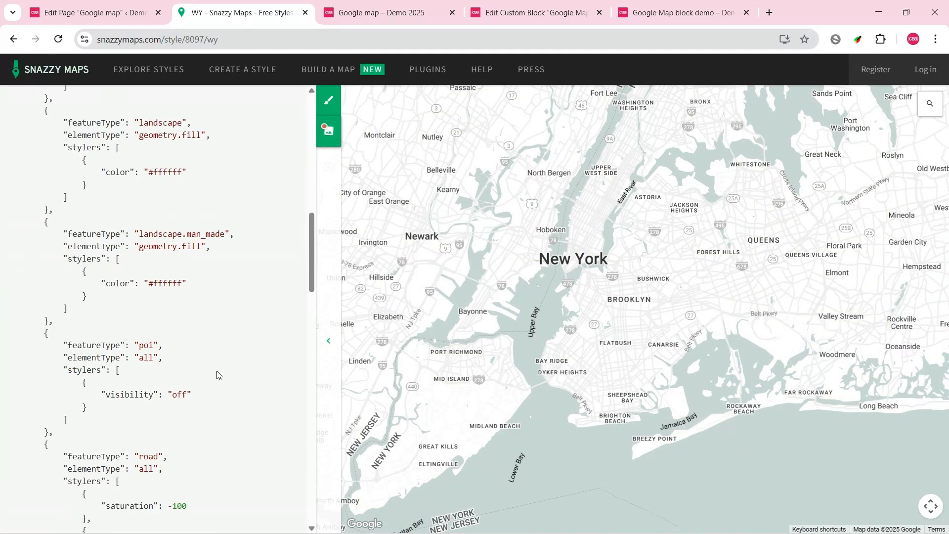
{"action": "left_click", "coordinate": [55, 443], "text": "shift"}
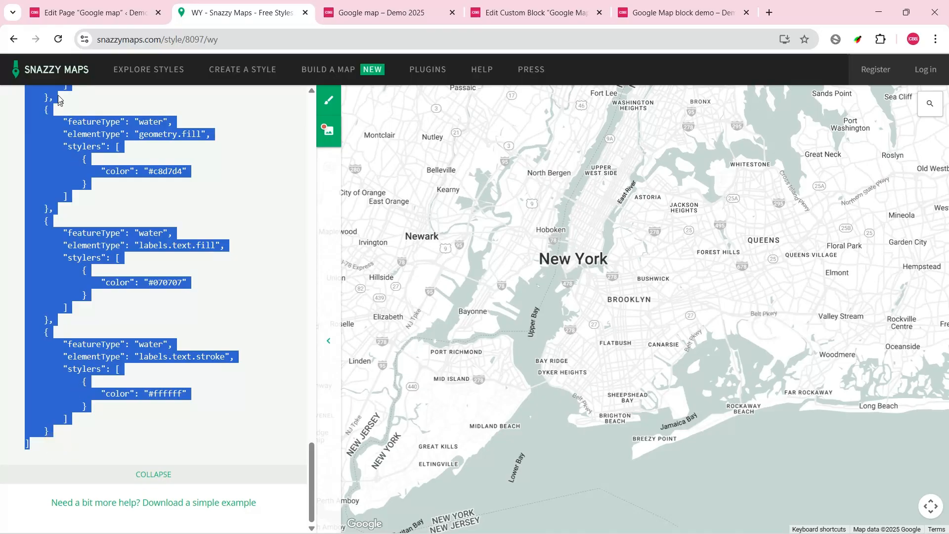
Step: Replace the block's Map style JSON in the page editor with the copied WY style array
{"action": "left_click", "coordinate": [109, 15]}
{"action": "left_click", "coordinate": [837, 329]}
{"action": "key", "text": "ctrl+a"}
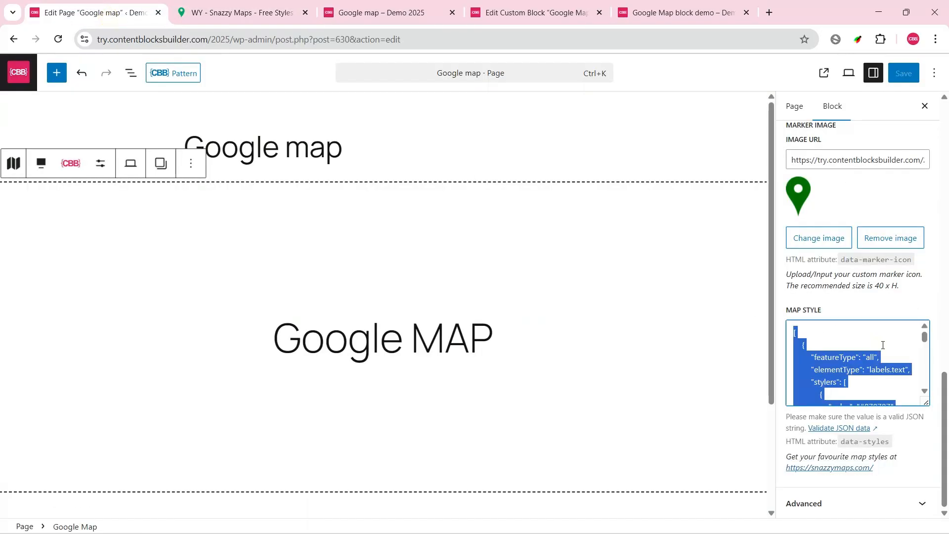
{"action": "key", "text": "ctrl+v"}
Step: Save the page and reload the published Google map page to check the new map style
{"action": "left_click", "coordinate": [906, 74]}
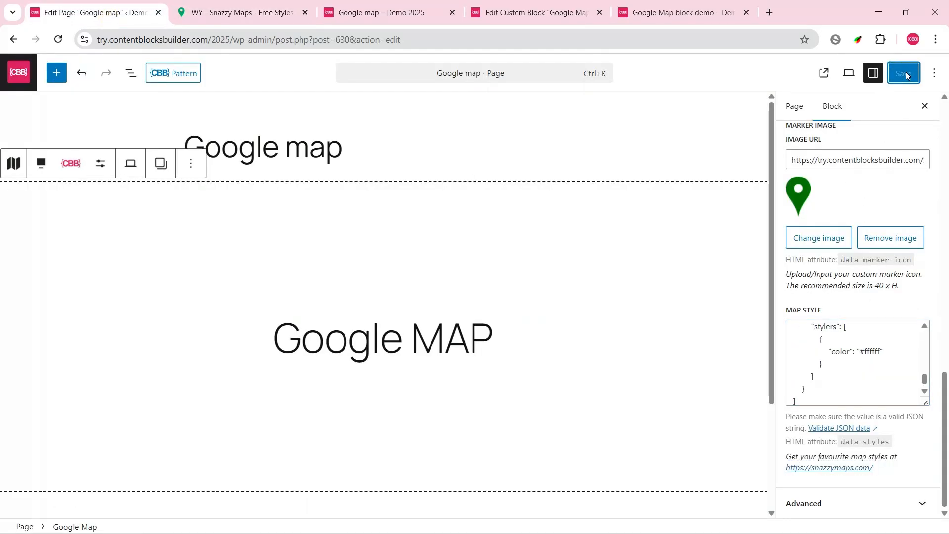
{"action": "left_click", "coordinate": [380, 13]}
{"action": "left_click", "coordinate": [58, 39]}
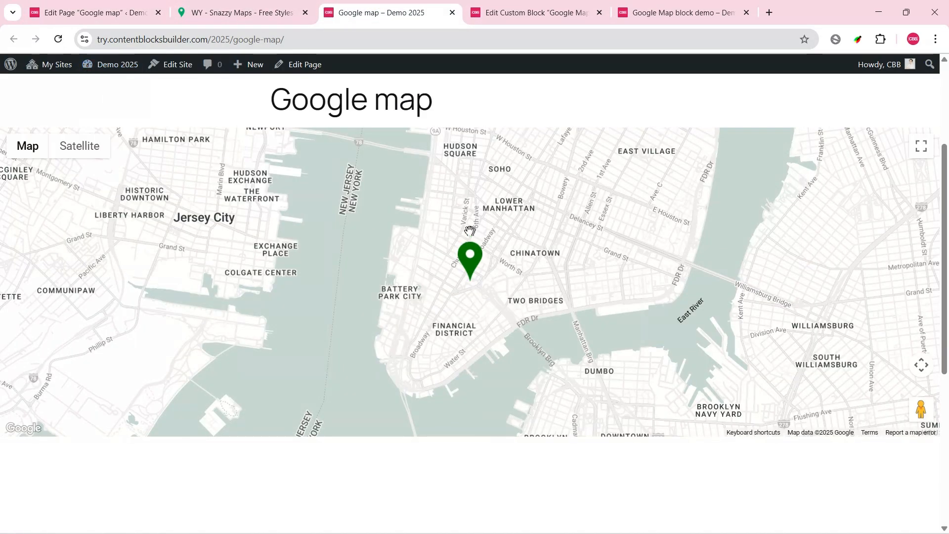
{"action": "left_click_drag", "start_coordinate": [470, 229], "coordinate": [505, 242]}
Step: Return to the page editor and add a second marker item to the Google Map block
{"action": "left_click", "coordinate": [112, 18]}
{"action": "scroll", "coordinate": [929, 372], "scroll_direction": "up", "scroll_amount": 6}
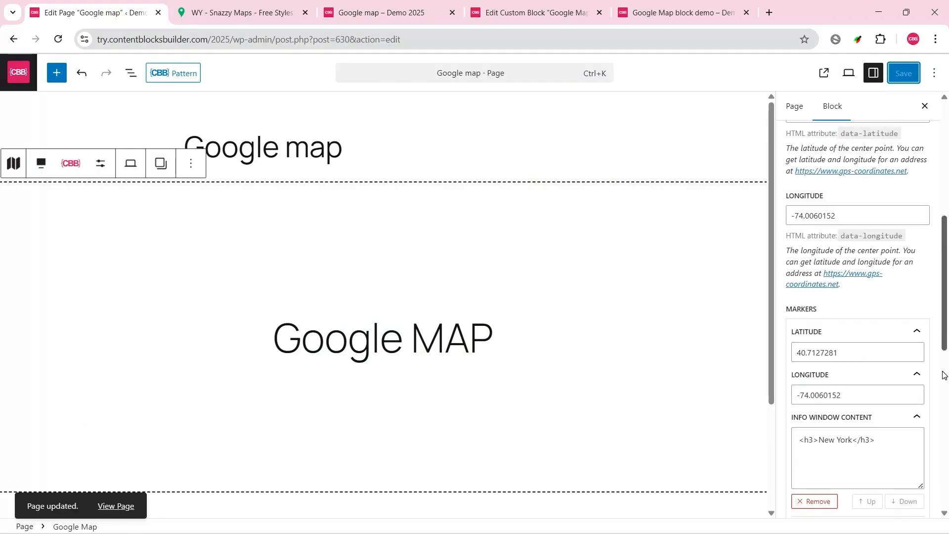
{"action": "scroll", "coordinate": [855, 375], "scroll_direction": "down", "scroll_amount": 4}
{"action": "left_click", "coordinate": [831, 199]}
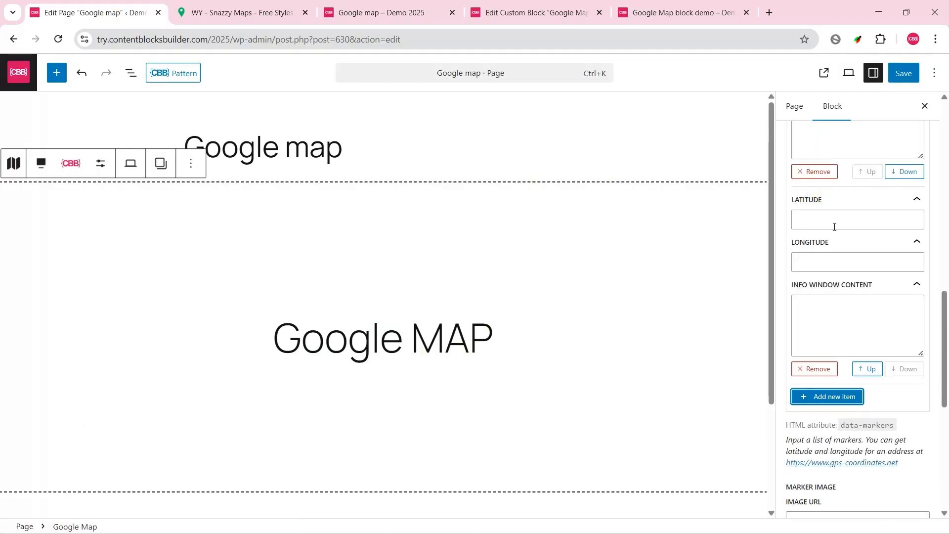
Step: Open the linked gps-coordinates.net site and get the GPS coordinates for the address "Queens New York"
{"action": "scroll", "coordinate": [858, 242], "scroll_direction": "up", "scroll_amount": 8}
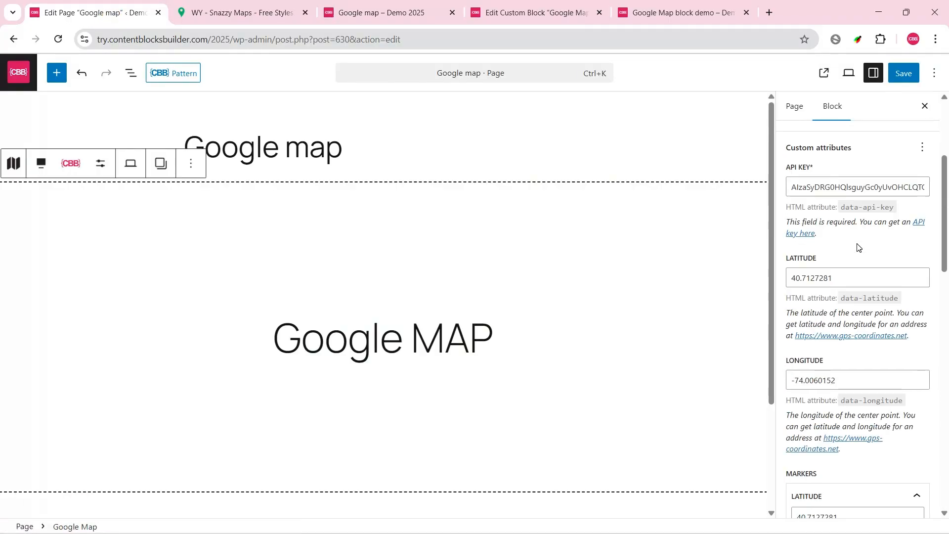
{"action": "left_click", "coordinate": [858, 334]}
{"action": "scroll", "coordinate": [186, 164], "scroll_direction": "down", "scroll_amount": 5}
{"action": "left_click", "coordinate": [187, 164]}
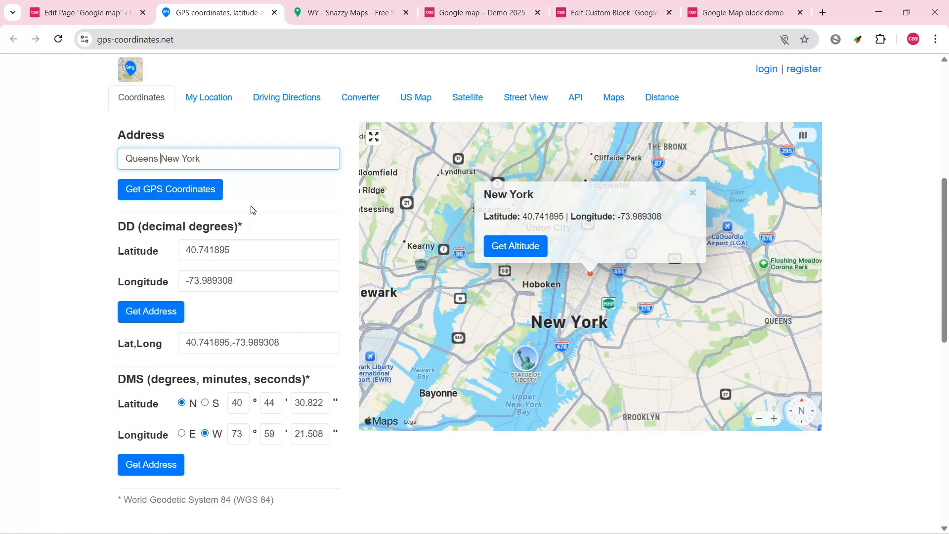
{"action": "left_click", "coordinate": [191, 191]}
Step: Copy the decimal latitude 40.7135078 from the GPS site into the second marker's latitude
{"action": "left_click", "coordinate": [244, 250]}
{"action": "key", "text": "ctrl+a"}
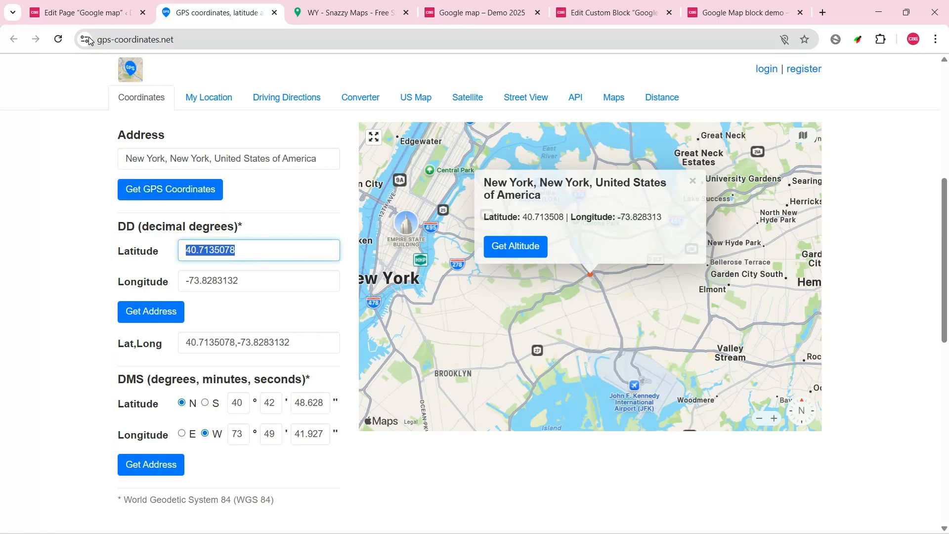
{"action": "key", "text": "ctrl+shift+Tab"}
{"action": "scroll", "coordinate": [836, 381], "scroll_direction": "down", "scroll_amount": 5}
{"action": "left_click", "coordinate": [837, 381]}
{"action": "type", "text": "40.7135078"}
Step: Copy longitude -73.8283132 from the GPS site into the second marker and set its info window content to "<h3>Queens, New York</h3>"
{"action": "left_click", "coordinate": [217, 12]}
{"action": "left_click", "coordinate": [252, 280]}
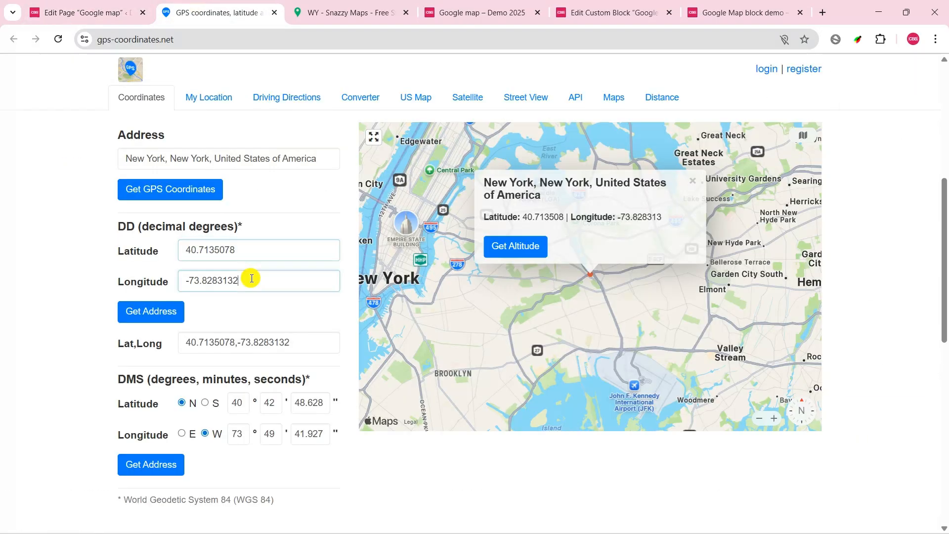
{"action": "key", "text": "ctrl+a"}
{"action": "key", "text": "ctrl+c"}
{"action": "left_click", "coordinate": [80, 18]}
{"action": "left_click", "coordinate": [820, 431]}
{"action": "key", "text": "ctrl+v"}
{"action": "left_click_drag", "start_coordinate": [882, 277], "coordinate": [795, 274]}
{"action": "left_click", "coordinate": [827, 484]}
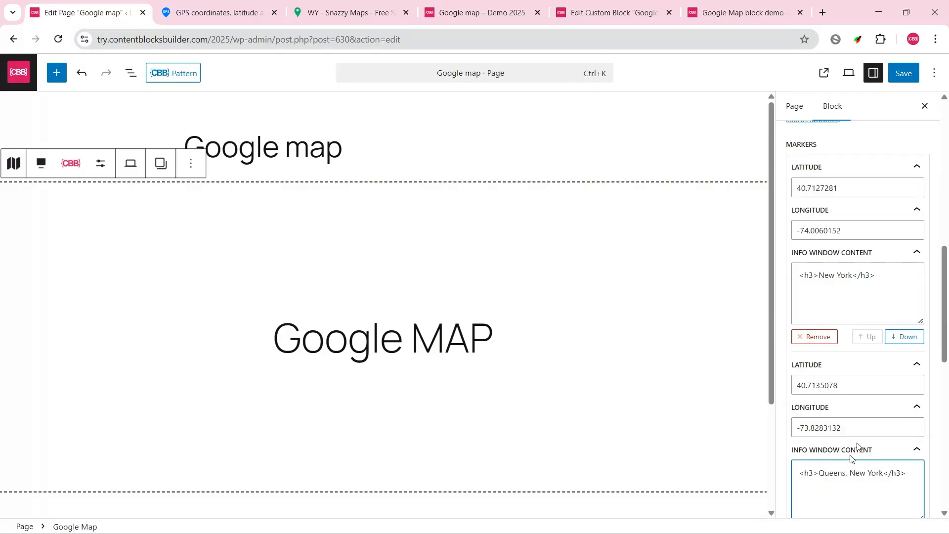
Step: Save the page, reload the published page and open the info windows of the Queens and New York markers
{"action": "left_click", "coordinate": [903, 74]}
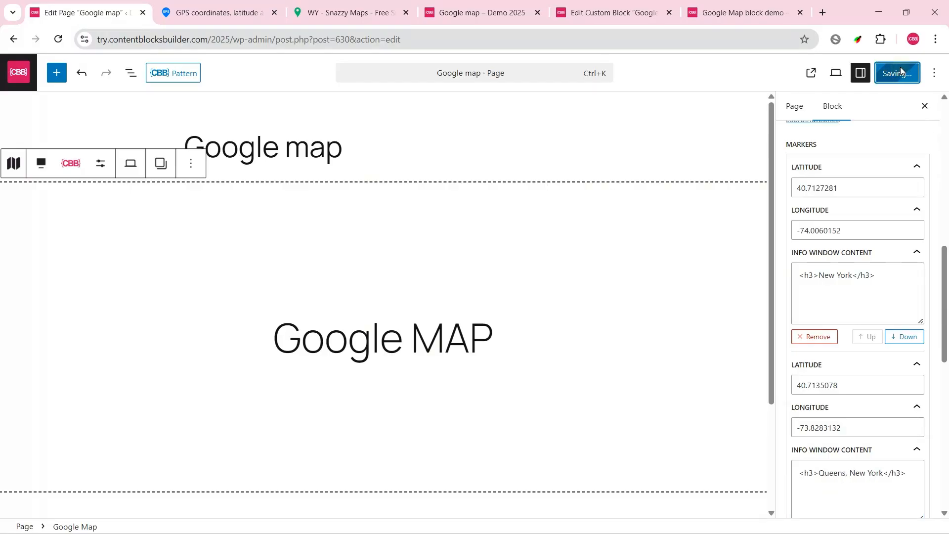
{"action": "left_click", "coordinate": [471, 14]}
{"action": "left_click", "coordinate": [58, 39]}
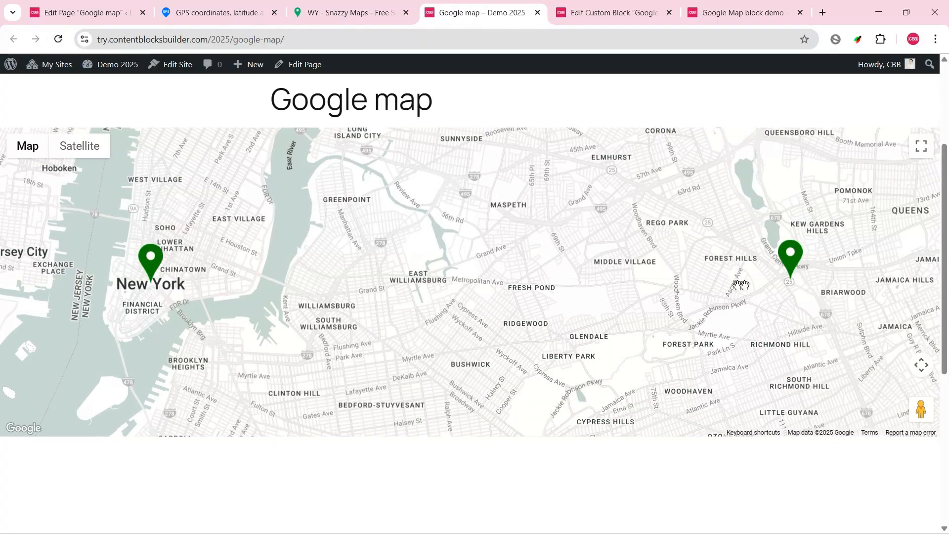
{"action": "left_click", "coordinate": [790, 256]}
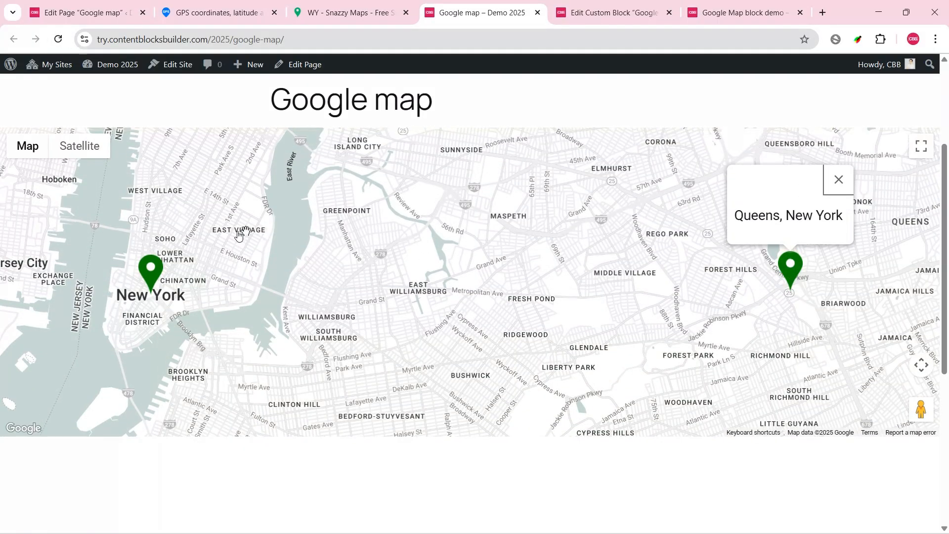
{"action": "left_click", "coordinate": [155, 275]}
Step: Close both marker info windows, and close the Snazzy Maps and GPS coordinates browser tabs
{"action": "left_click", "coordinate": [173, 183]}
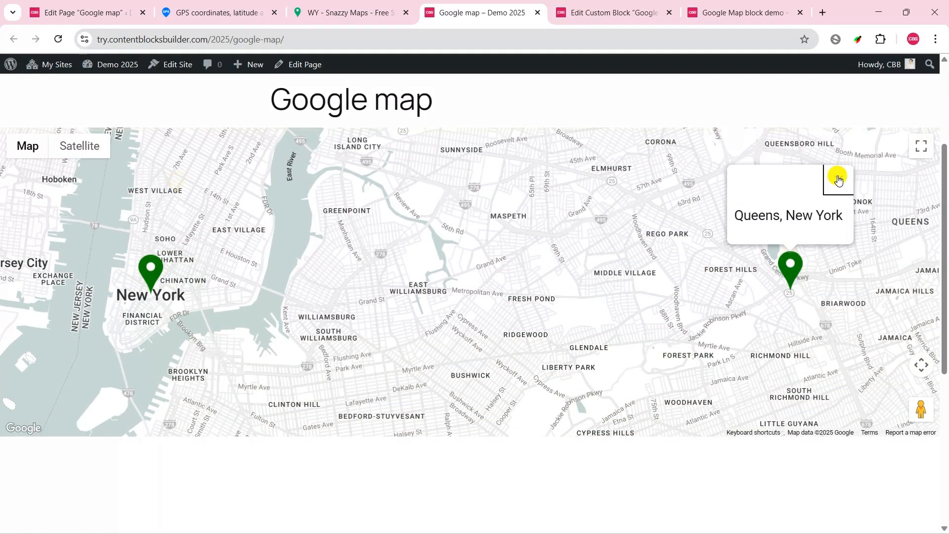
{"action": "left_click", "coordinate": [838, 179]}
{"action": "left_click_drag", "start_coordinate": [578, 305], "coordinate": [601, 291]}
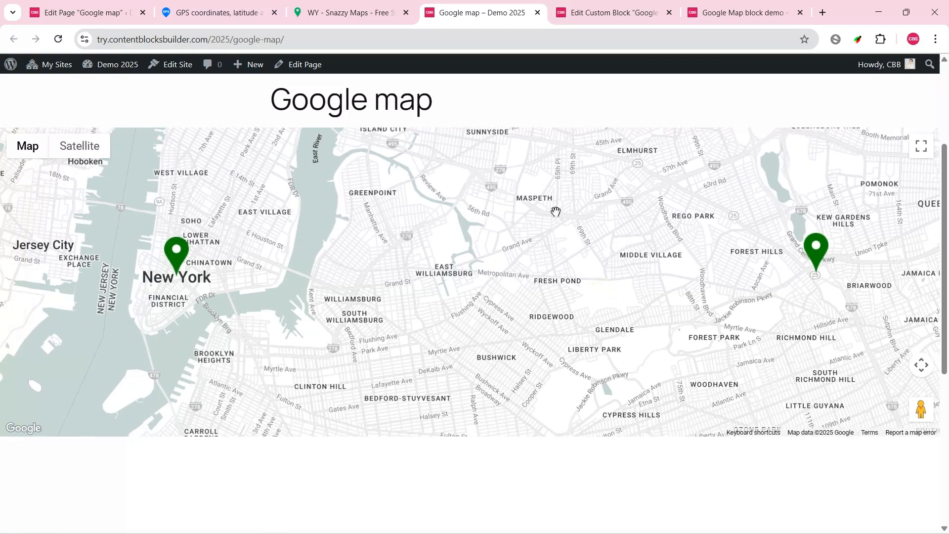
{"action": "left_click", "coordinate": [405, 12]}
{"action": "left_click", "coordinate": [273, 13]}
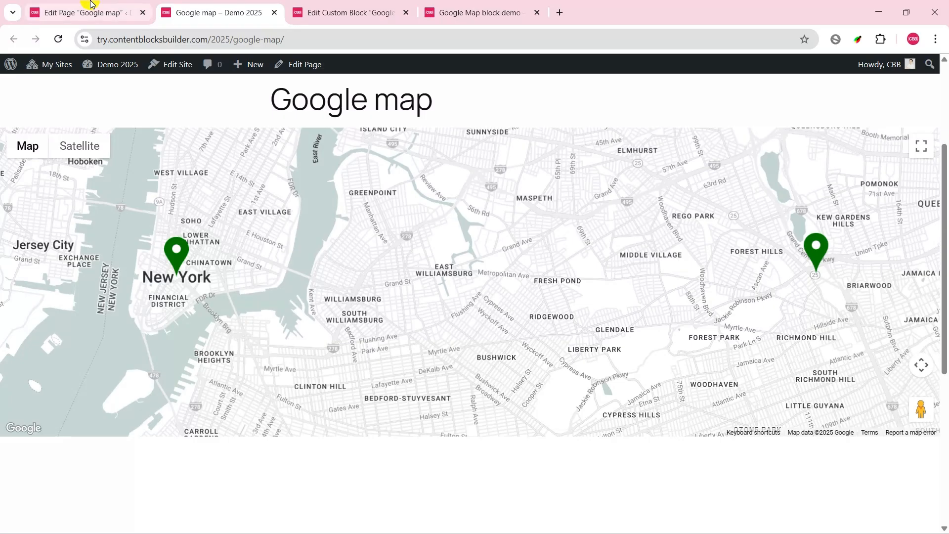
Step: Leave the page editor and start a new custom block titled "My Map"
{"action": "left_click", "coordinate": [90, 3]}
{"action": "left_click", "coordinate": [11, 70]}
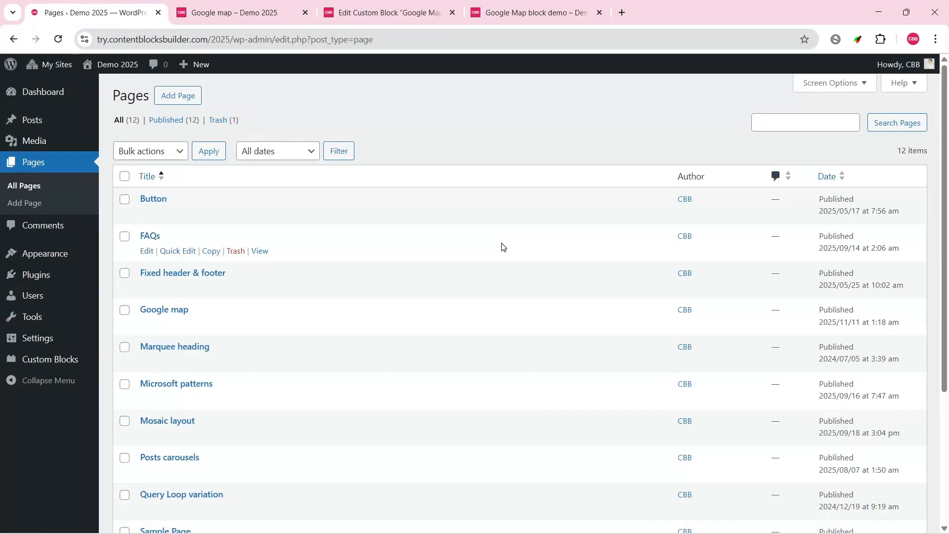
{"action": "mouse_move", "coordinate": [34, 359]}
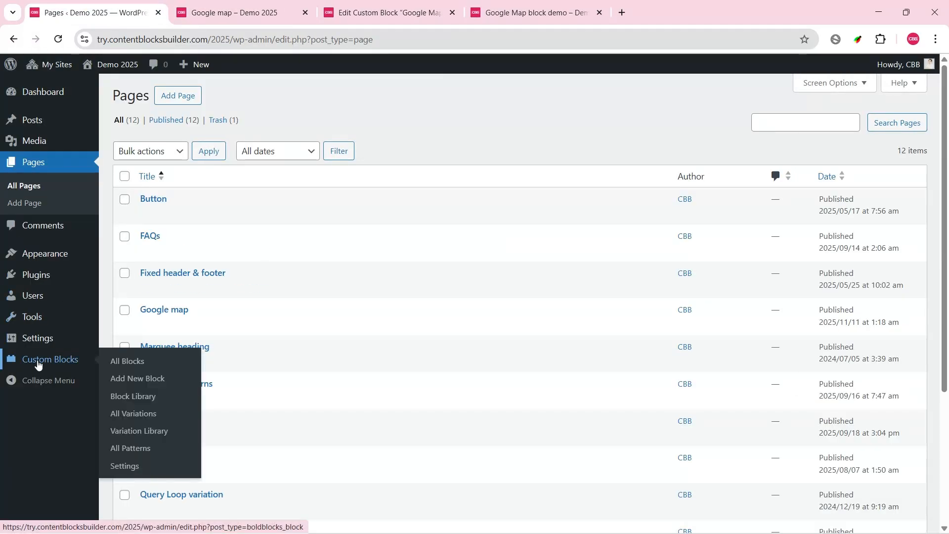
{"action": "left_click", "coordinate": [141, 379]}
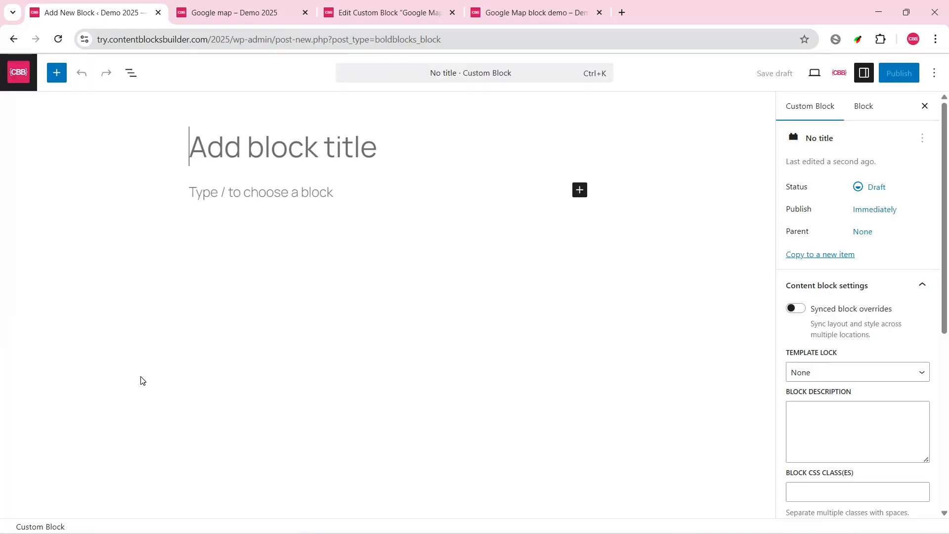
{"action": "type", "text": "My Map"}
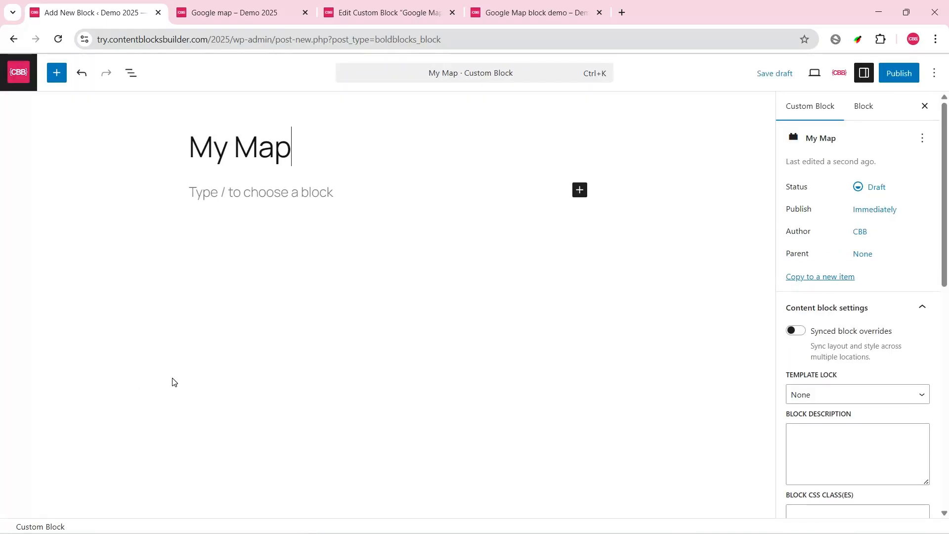
Step: Set the block description to "Another Google Map block" and insert the Globe Americas icon from the icon library, filtered by "map"
{"action": "scroll", "coordinate": [845, 346], "scroll_direction": "down", "scroll_amount": 3}
{"action": "left_click", "coordinate": [845, 321]}
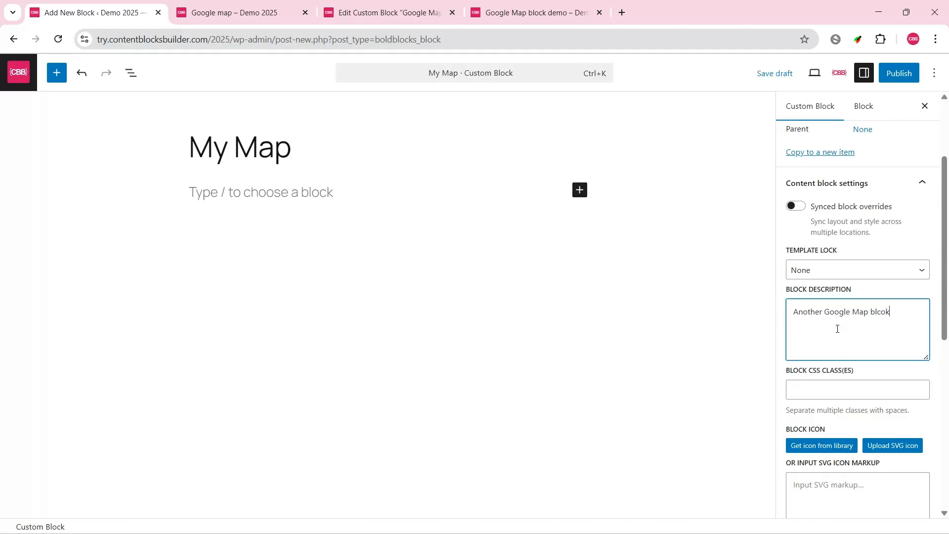
{"action": "type", "text": "Another Google Map block"}
{"action": "scroll", "coordinate": [837, 328], "scroll_direction": "down", "scroll_amount": 3}
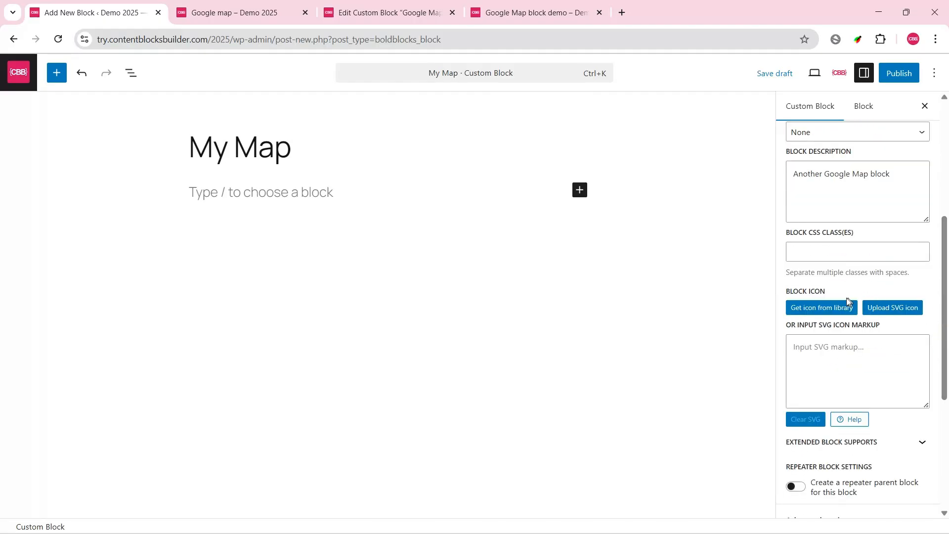
{"action": "left_click", "coordinate": [831, 310]}
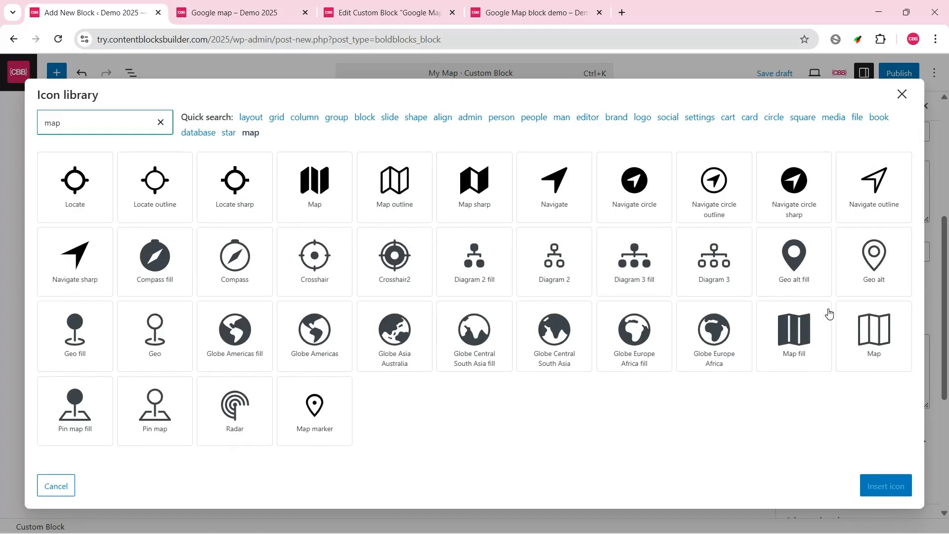
{"action": "left_click", "coordinate": [315, 331]}
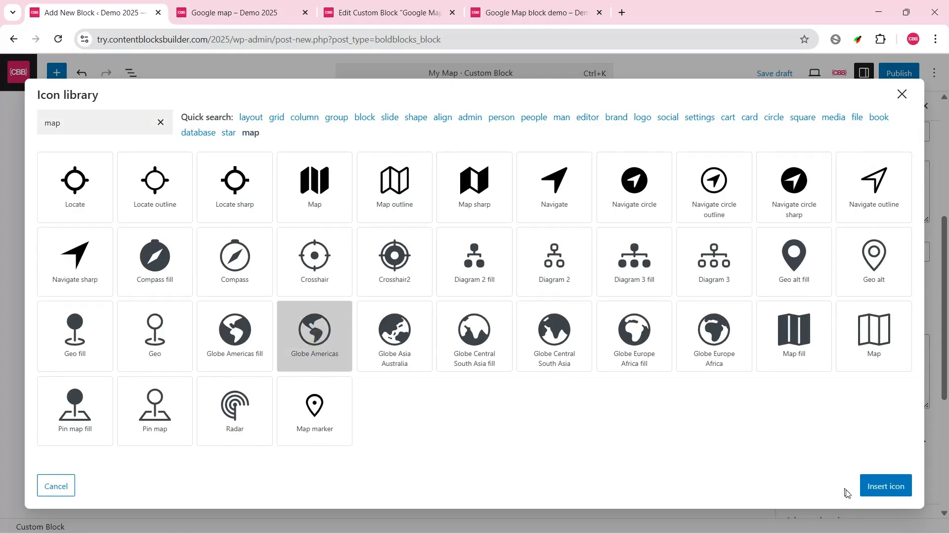
{"action": "left_click", "coordinate": [889, 490]}
Step: Add the keyword "Google Map" to the My Map block
{"action": "left_click_drag", "start_coordinate": [944, 284], "coordinate": [946, 476]}
{"action": "left_click", "coordinate": [860, 423]}
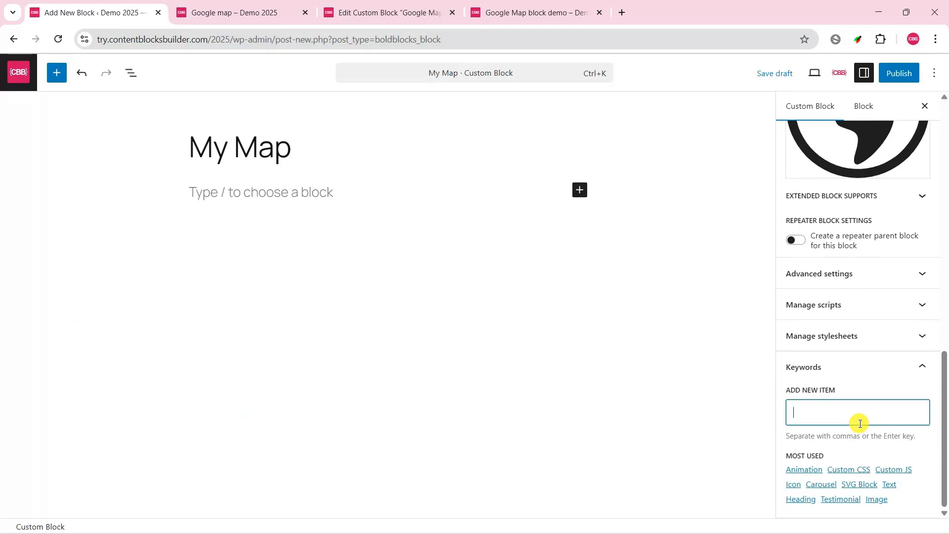
{"action": "left_click", "coordinate": [852, 434]}
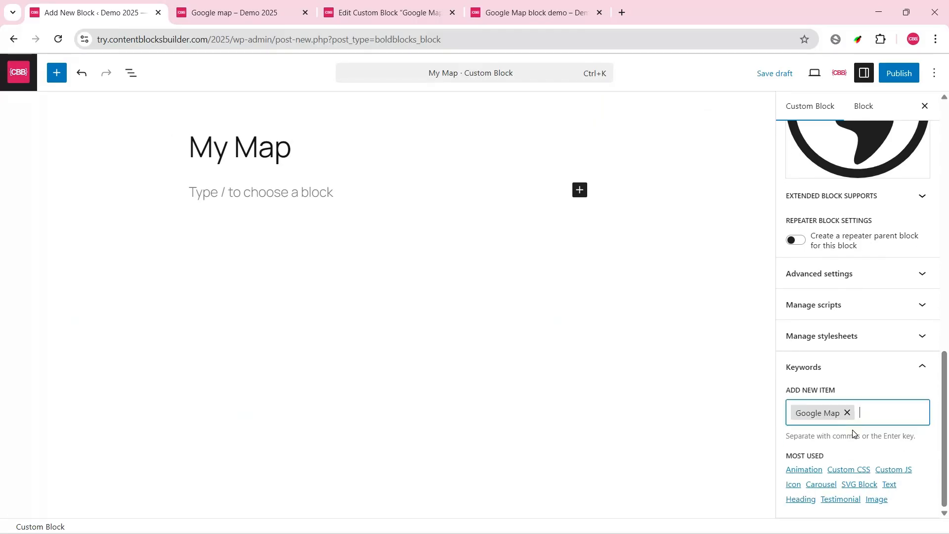
Step: Add a new custom script to the block and open its code in the enlarged sidebar editor
{"action": "scroll", "coordinate": [941, 405], "scroll_direction": "up", "scroll_amount": 2}
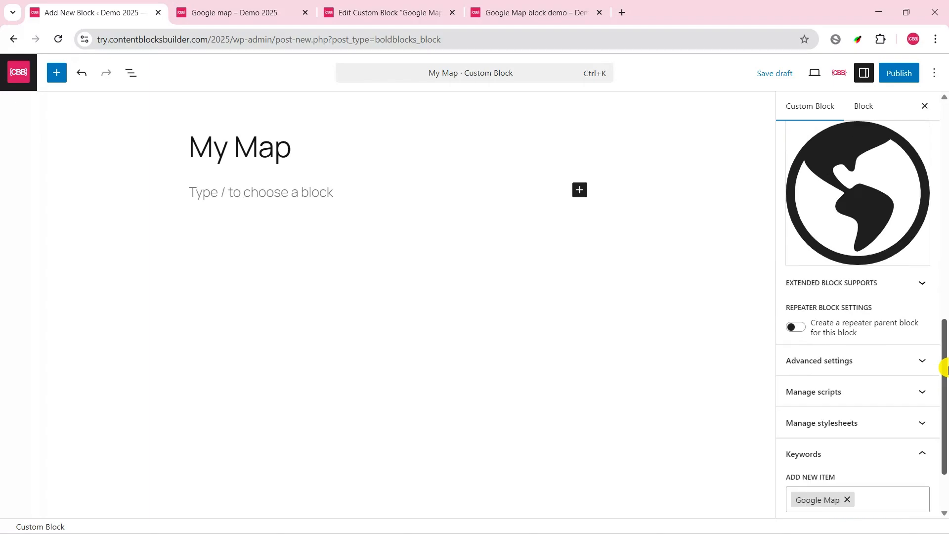
{"action": "left_click", "coordinate": [923, 390]}
{"action": "scroll", "coordinate": [924, 385], "scroll_direction": "down", "scroll_amount": 3}
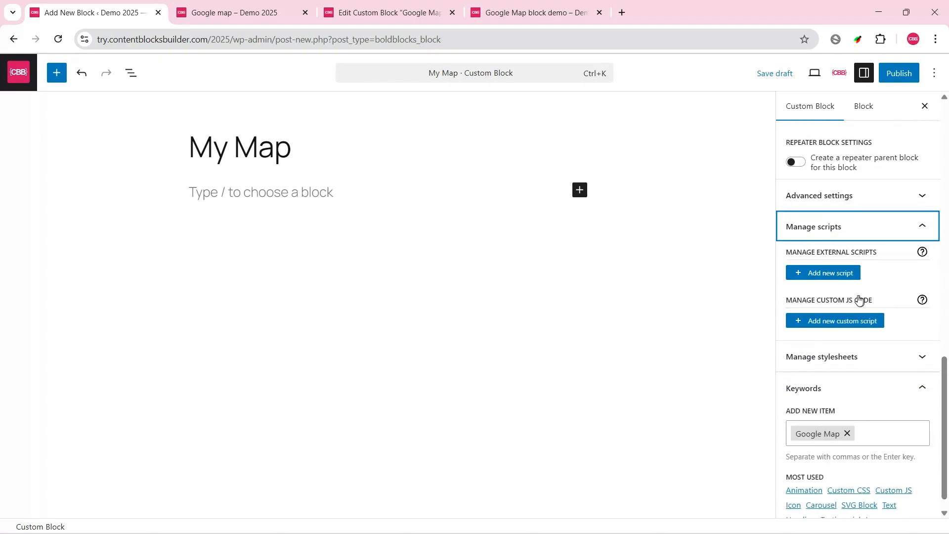
{"action": "left_click", "coordinate": [836, 322]}
{"action": "scroll", "coordinate": [938, 447], "scroll_direction": "down", "scroll_amount": 6}
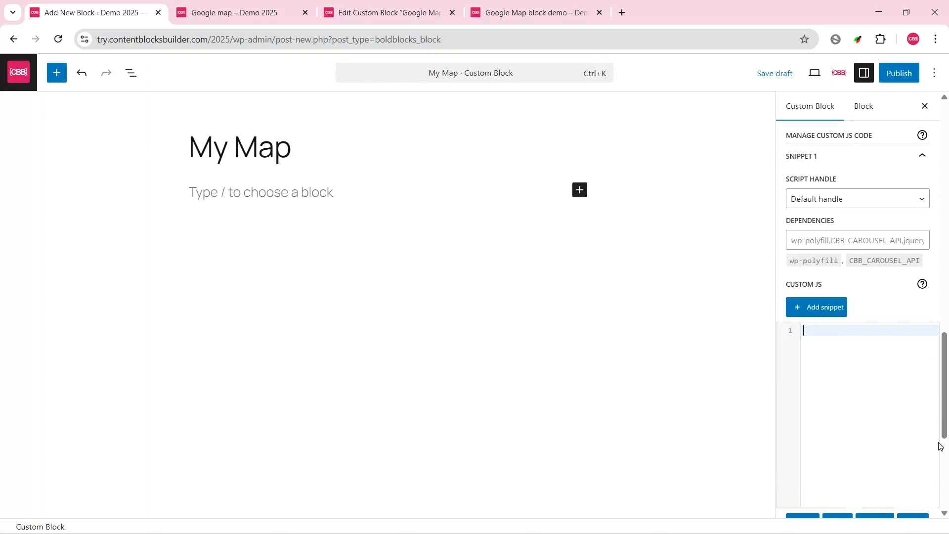
{"action": "left_click", "coordinate": [910, 362]}
Step: Insert the Vanila IIFE block snippet and, inside it, the Query all block elements snippet
{"action": "left_click", "coordinate": [307, 74]}
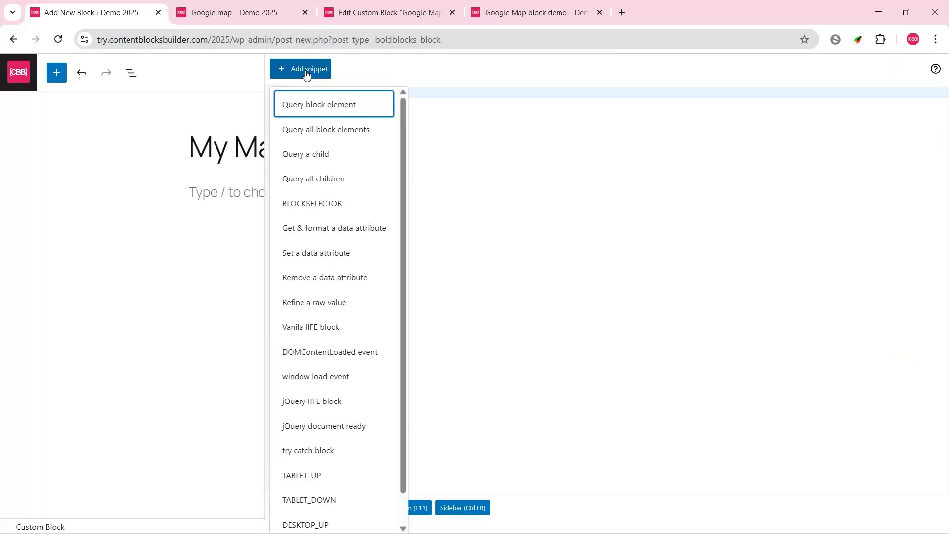
{"action": "left_click", "coordinate": [319, 326]}
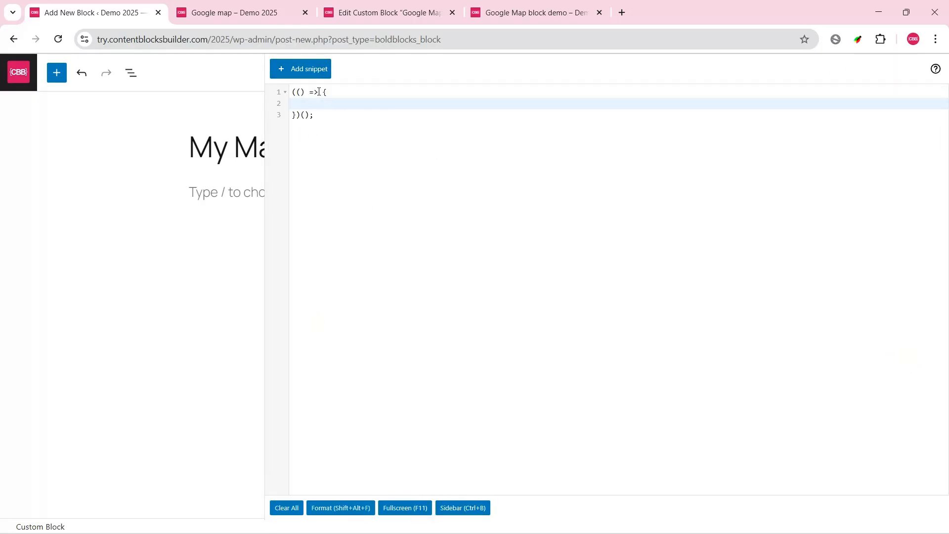
{"action": "left_click", "coordinate": [313, 72]}
{"action": "left_click", "coordinate": [319, 129]}
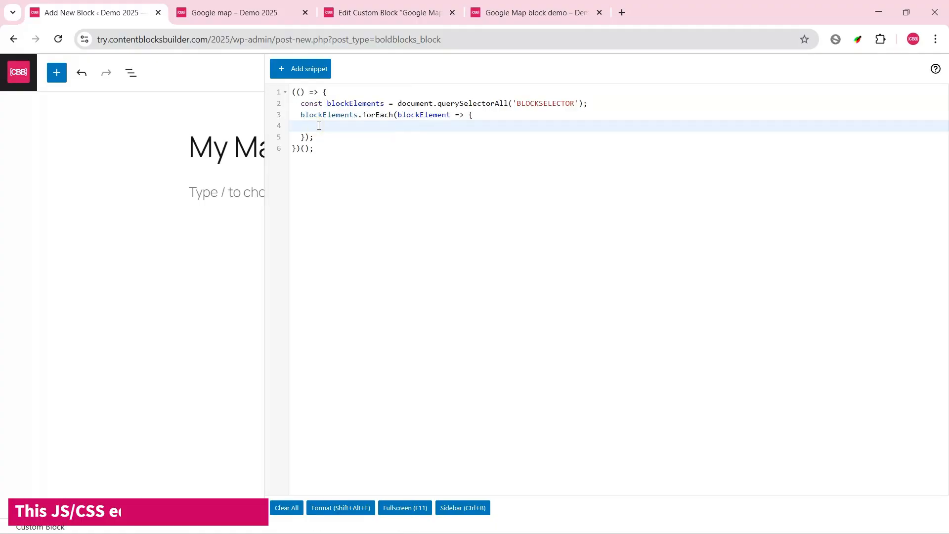
Step: Replace the blockElements.forEach loop with the guard line "if (!blockElements.length) return;"
{"action": "left_click", "coordinate": [362, 115]}
{"action": "key", "text": "Left"}
{"action": "key", "text": "shift+Down"}
{"action": "key", "text": "shift+Down"}
{"action": "key", "text": "BackSpace"}
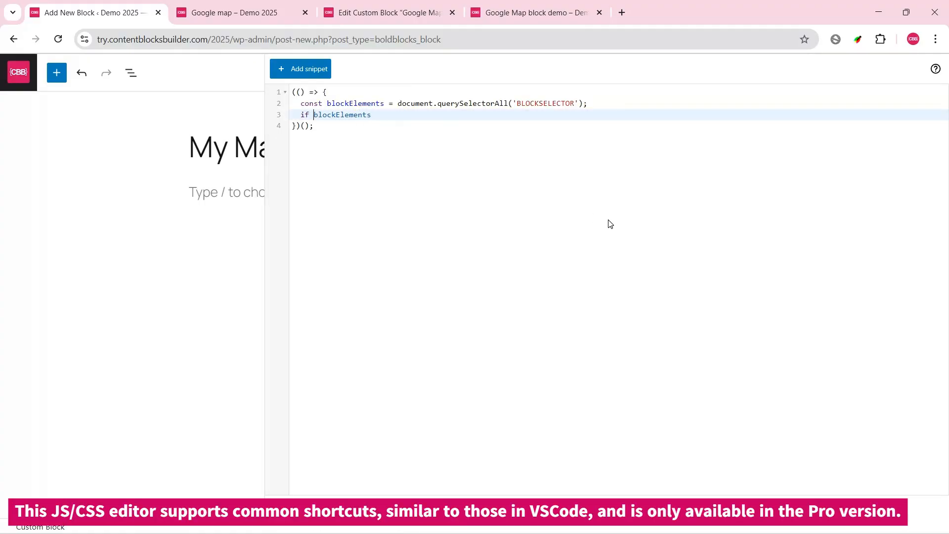
{"action": "type", "text": "(!"}
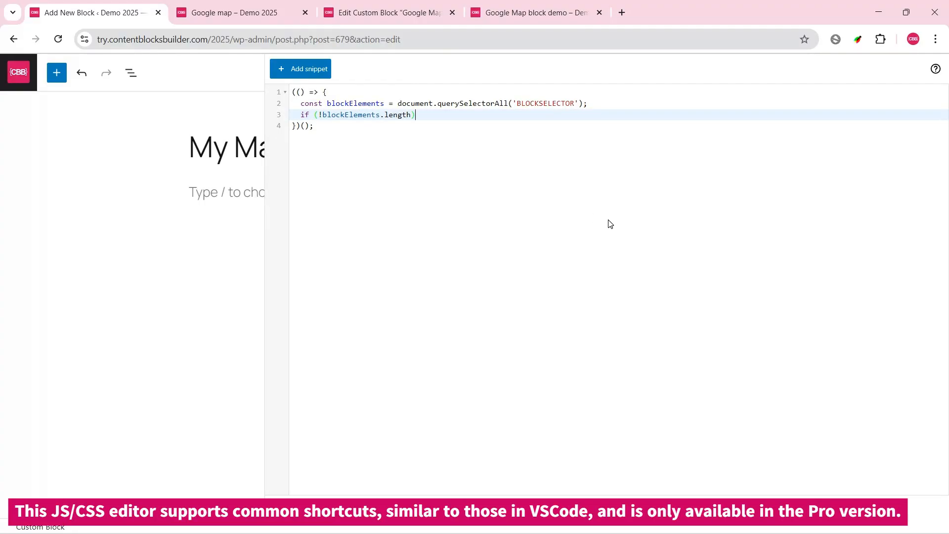
Step: Declare an empty function buildGoogleMapScript(blockElement) below the guard line and format the code
{"action": "key", "text": "Return"}
{"action": "key", "text": "Return"}
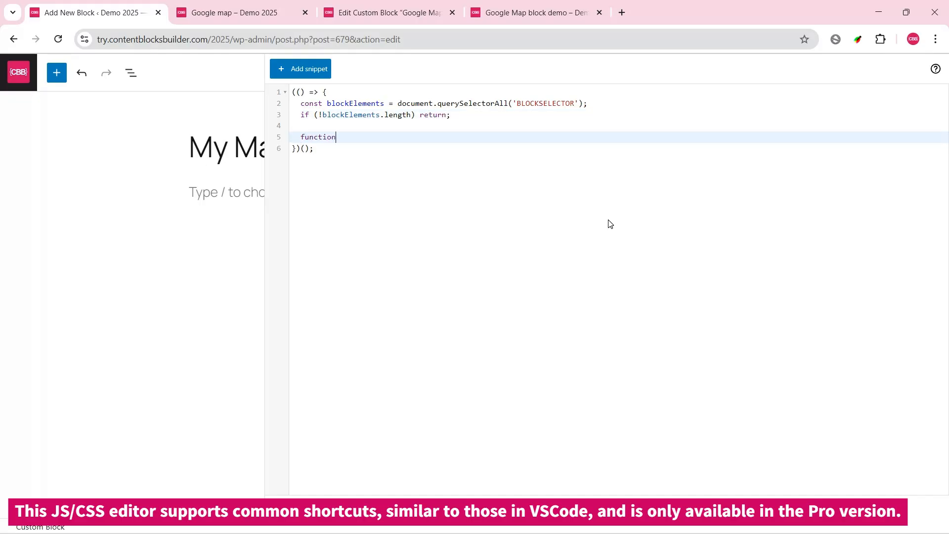
{"action": "type", "text": "function buildGoogleMapScript"}
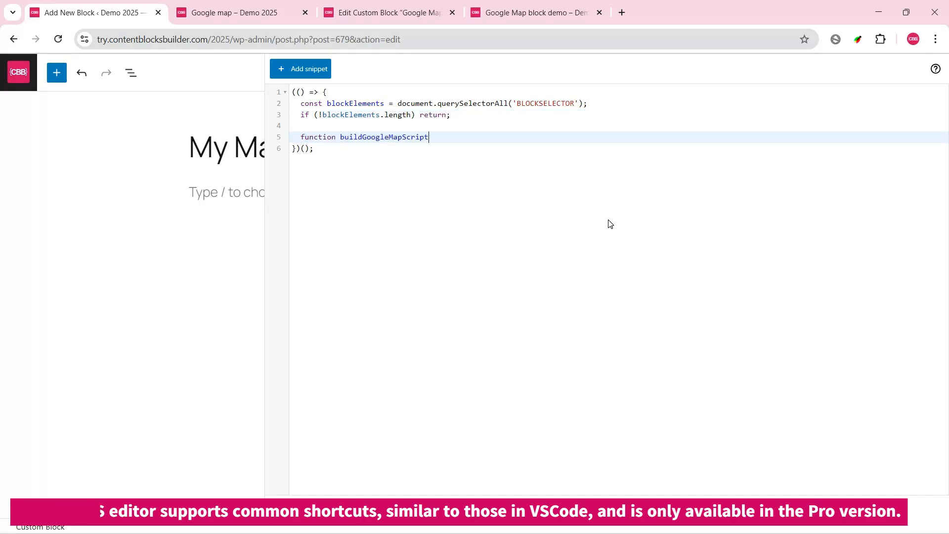
{"action": "type", "text": "()blockElement) {"}
{"action": "key", "text": "Return"}
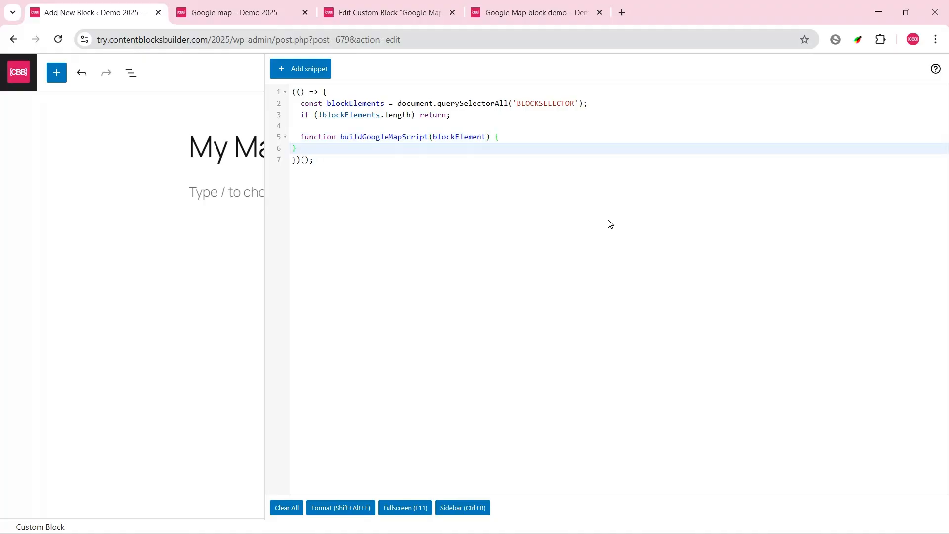
{"action": "left_click", "coordinate": [340, 506]}
Step: Declare an empty function buildMap() below buildGoogleMapScript, separated by a blank line
{"action": "left_click", "coordinate": [325, 144]}
{"action": "key", "text": "Return"}
{"action": "key", "text": "Return"}
{"action": "type", "text": "function buildMap("}
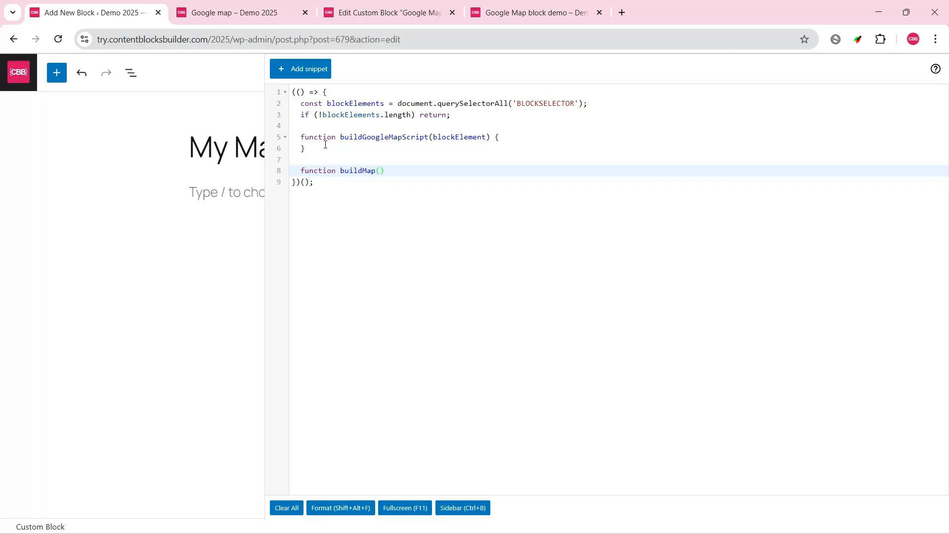
{"action": "type", "text": ") {"}
{"action": "key", "text": "Return"}
Step: Declare an empty function initMap() below buildMap, separated by a blank line
{"action": "key", "text": "Down"}
{"action": "key", "text": "Return"}
{"action": "key", "text": "Return"}
{"action": "type", "text": "fuc"}
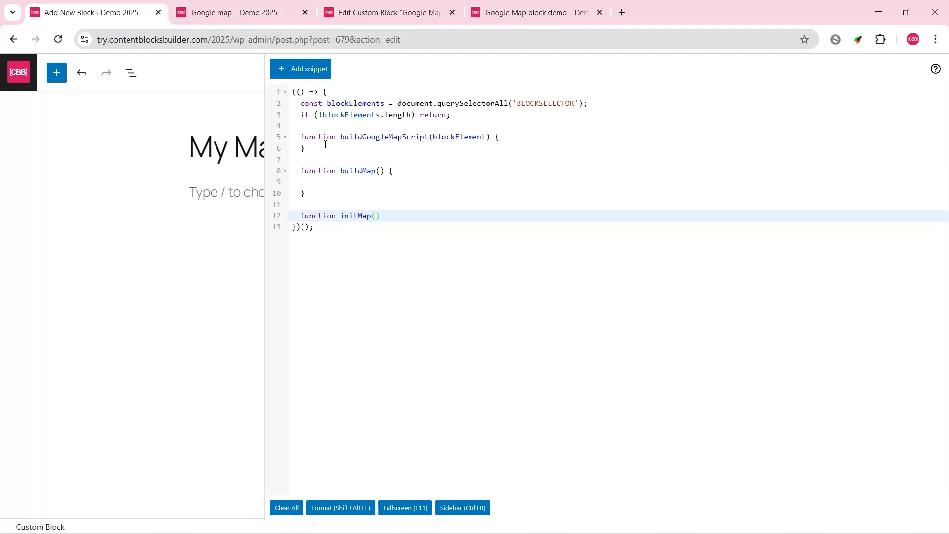
{"action": "key", "text": "Return"}
Step: Add the comment "// Kick start" below initMap, followed by the call buildGoogleMapScript(blockElements[0]);
{"action": "key", "text": "Down"}
{"action": "key", "text": "Return"}
{"action": "key", "text": "Return"}
{"action": "type", "text": "// Kick start"}
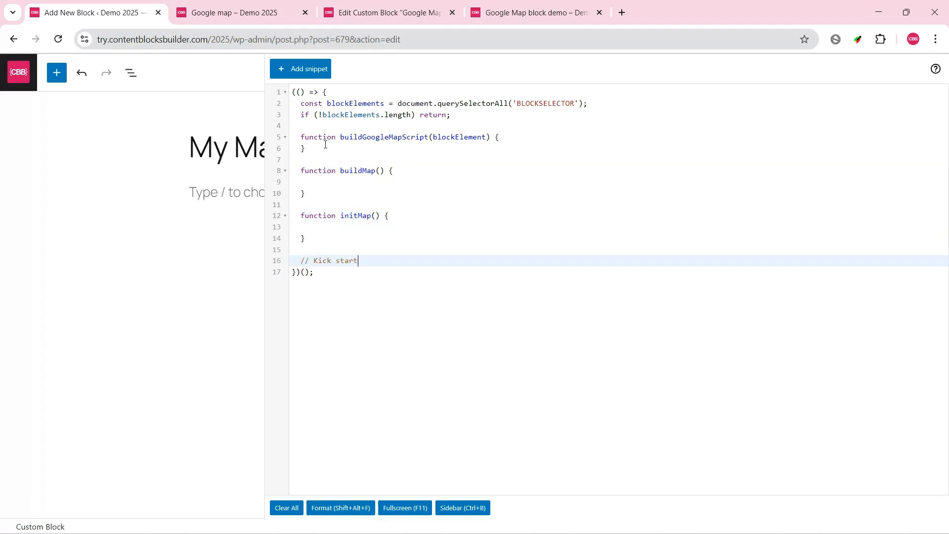
{"action": "key", "text": "Return"}
{"action": "type", "text": "// "}
{"action": "type", "text": "buildGo"}
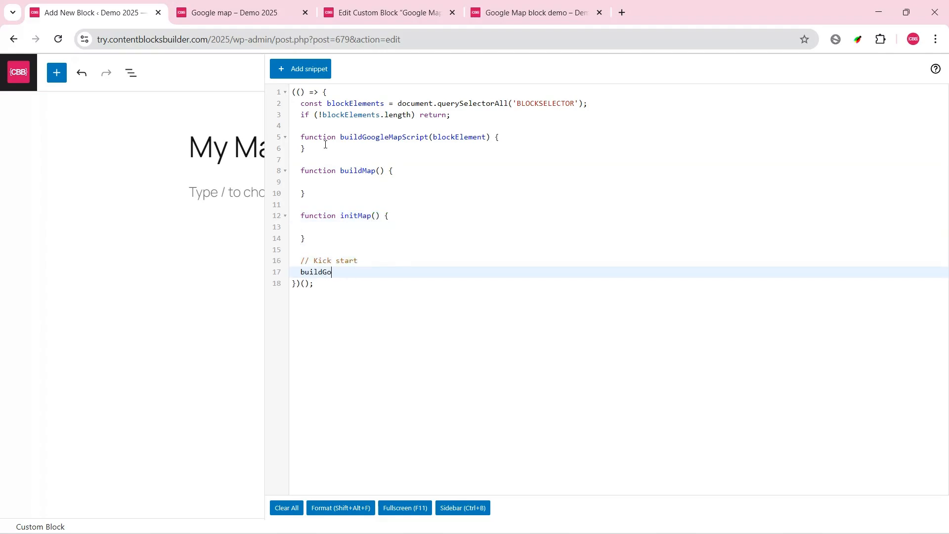
{"action": "type", "text": "ogleMapScript(blockElements[0]);"}
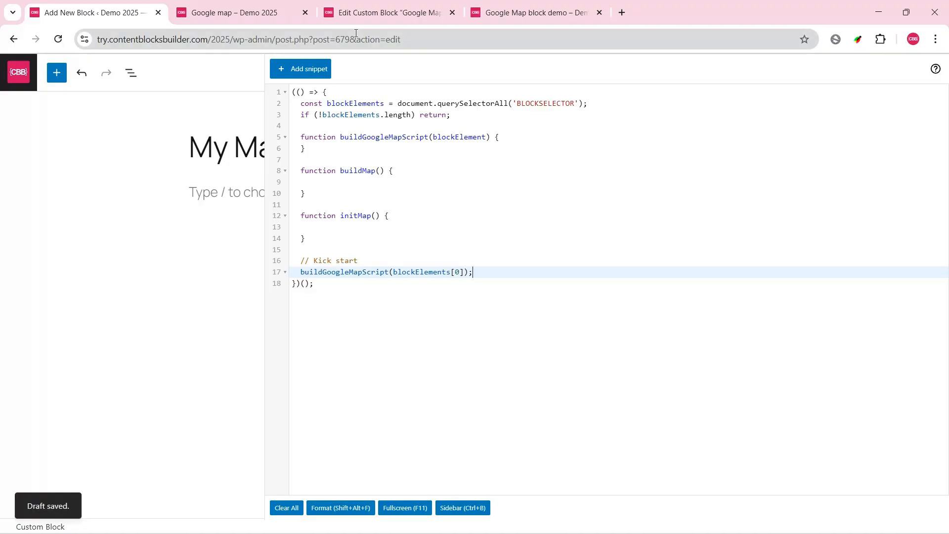
Step: Copy the body of buildGoogleMapScript from the original Google Map block's custom script into the same function of the My Map script
{"action": "left_click", "coordinate": [372, 12]}
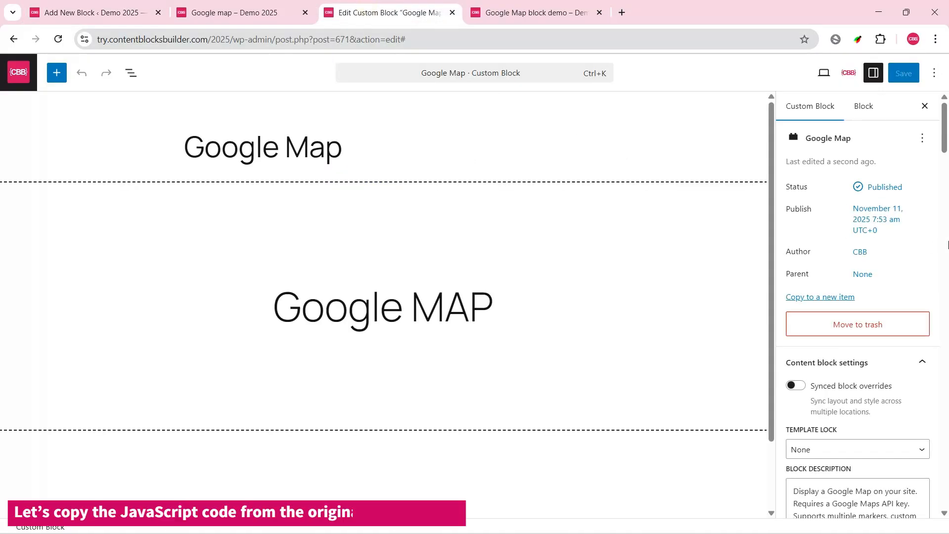
{"action": "scroll", "coordinate": [946, 252], "scroll_direction": "down", "scroll_amount": 15}
{"action": "scroll", "coordinate": [946, 252], "scroll_direction": "down", "scroll_amount": 5}
{"action": "scroll", "coordinate": [947, 252], "scroll_direction": "up", "scroll_amount": 3}
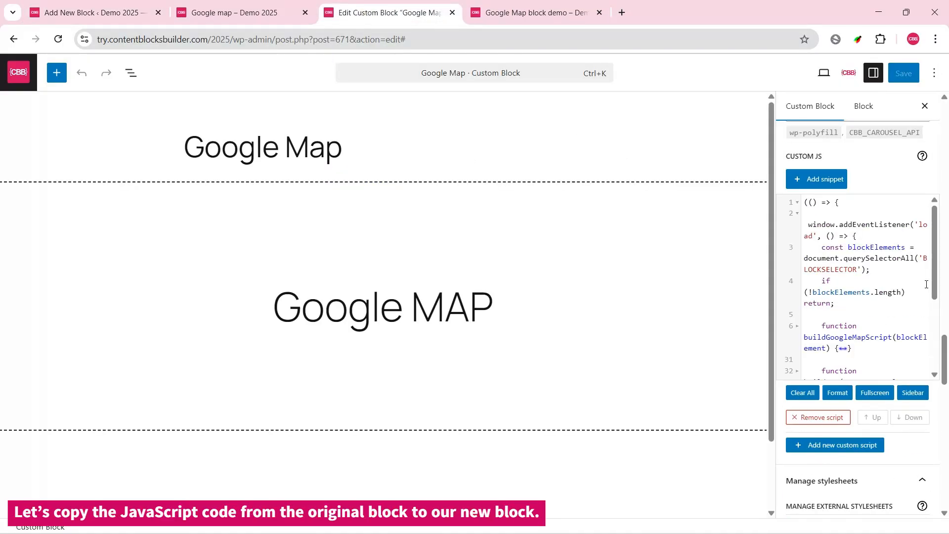
{"action": "left_click", "coordinate": [914, 392]}
{"action": "left_click", "coordinate": [512, 149]}
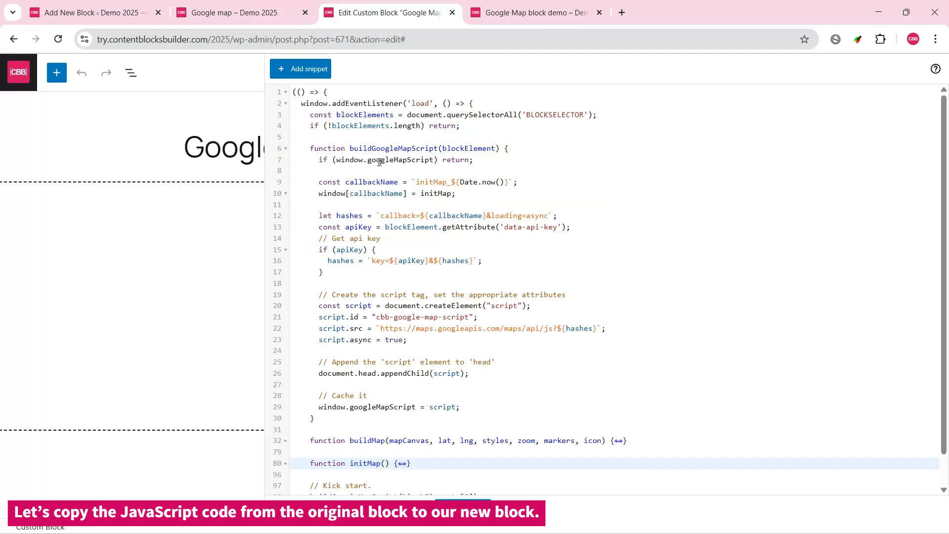
{"action": "left_click_drag", "start_coordinate": [319, 160], "coordinate": [596, 406]}
{"action": "key", "text": "ctrl+c"}
{"action": "left_click", "coordinate": [87, 20]}
{"action": "left_click", "coordinate": [522, 134]}
{"action": "key", "text": "ctrl+v"}
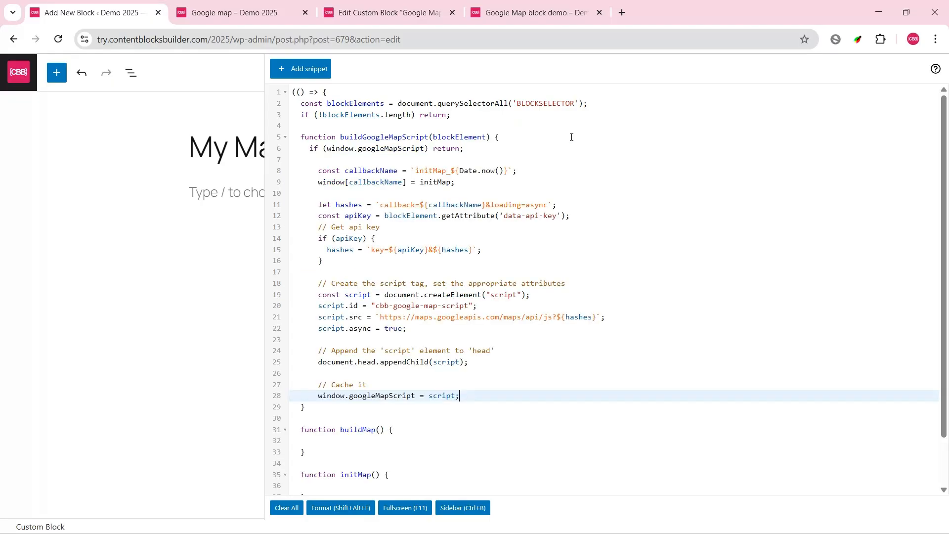
Step: Replace the empty buildMap and initMap functions in the My Map script with the full versions copied from the original Google Map script
{"action": "left_click", "coordinate": [383, 6]}
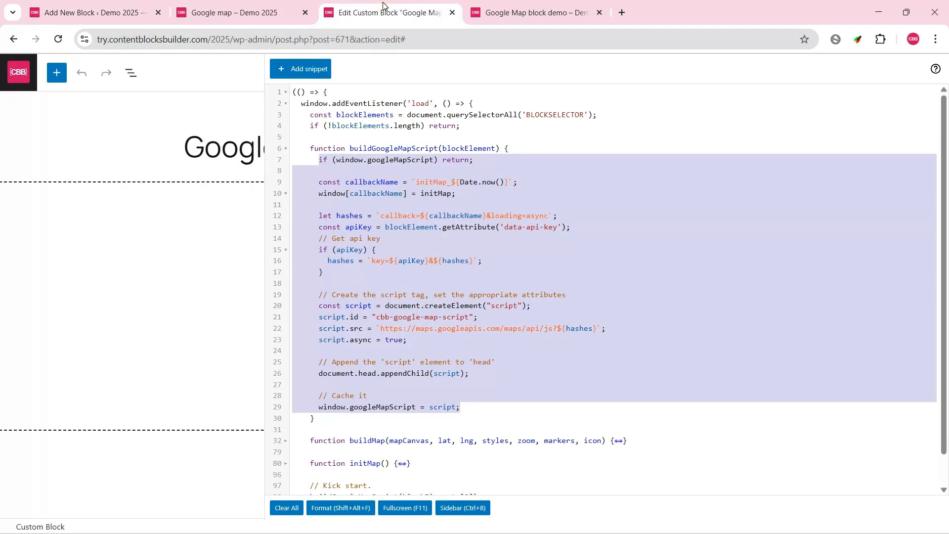
{"action": "left_click", "coordinate": [86, 13]}
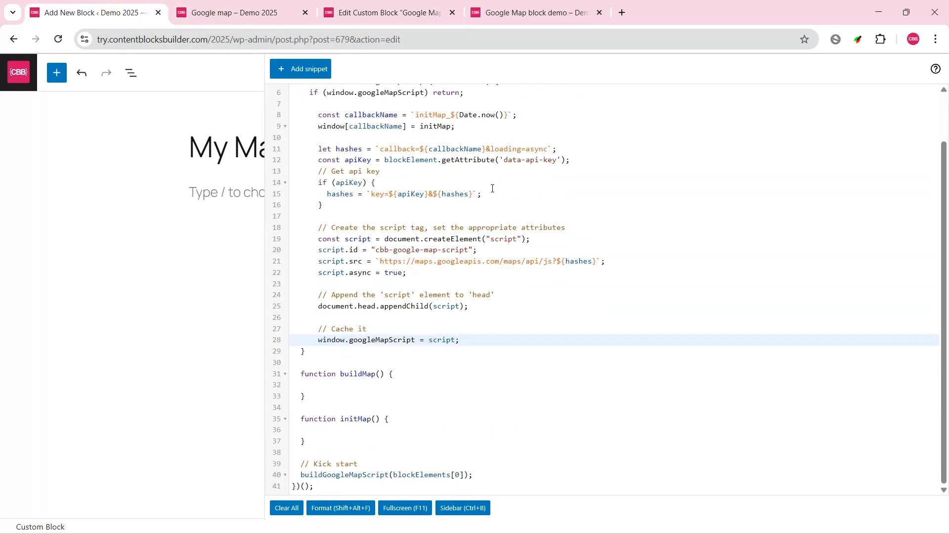
{"action": "left_click", "coordinate": [383, 13]}
{"action": "scroll", "coordinate": [627, 407], "scroll_direction": "down", "scroll_amount": 1}
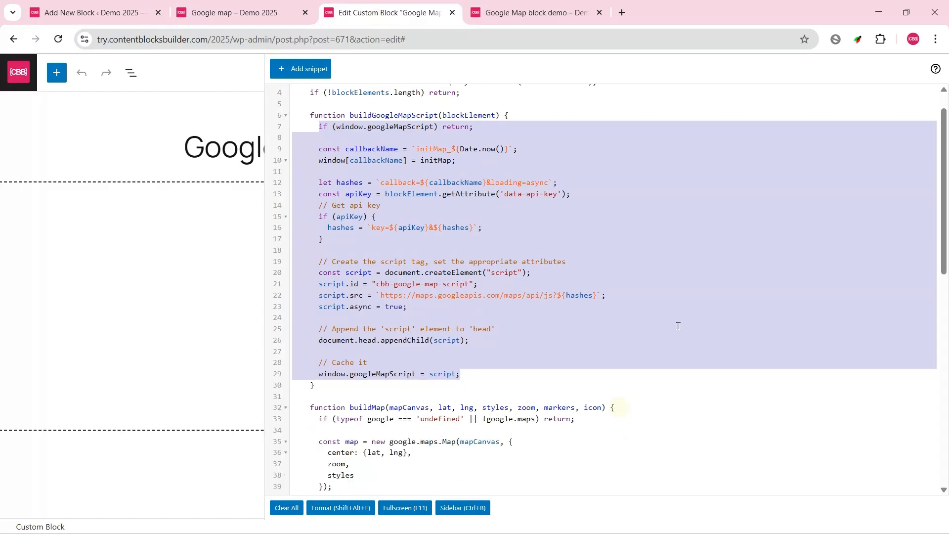
{"action": "scroll", "coordinate": [677, 326], "scroll_direction": "down", "scroll_amount": 3}
{"action": "scroll", "coordinate": [677, 326], "scroll_direction": "up", "scroll_amount": 3}
{"action": "scroll", "coordinate": [468, 287], "scroll_direction": "down", "scroll_amount": 10}
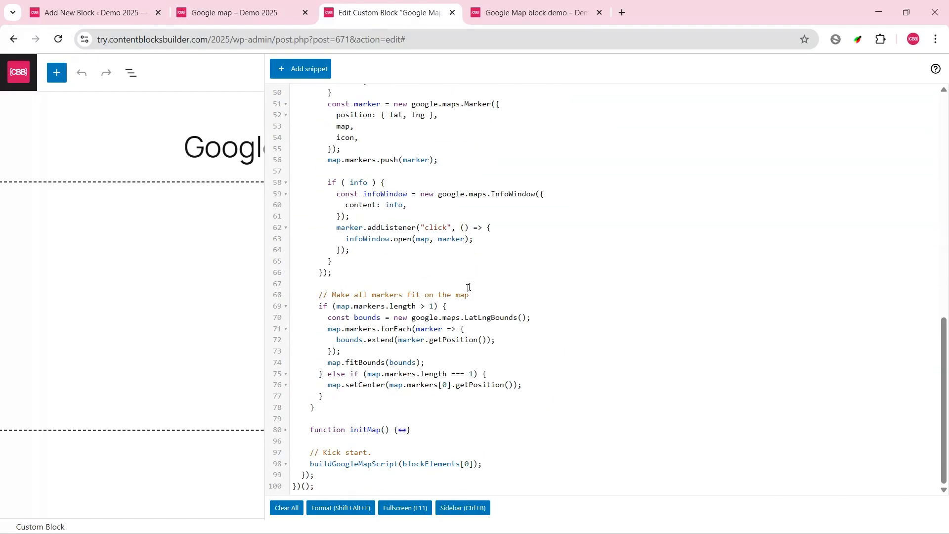
{"action": "left_click", "coordinate": [430, 430]}
{"action": "key", "text": "ctrl+a"}
{"action": "key", "text": "ctrl+1"}
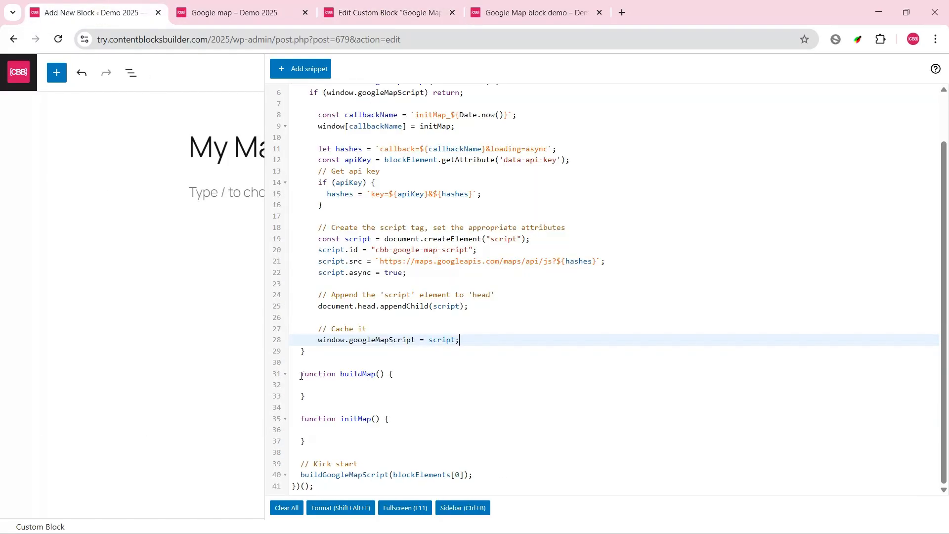
{"action": "left_click_drag", "start_coordinate": [301, 376], "coordinate": [320, 440]}
{"action": "key", "text": "ctrl+v"}
{"action": "scroll", "coordinate": [473, 340], "scroll_direction": "down", "scroll_amount": 1}
{"action": "scroll", "coordinate": [473, 340], "scroll_direction": "up", "scroll_amount": 9}
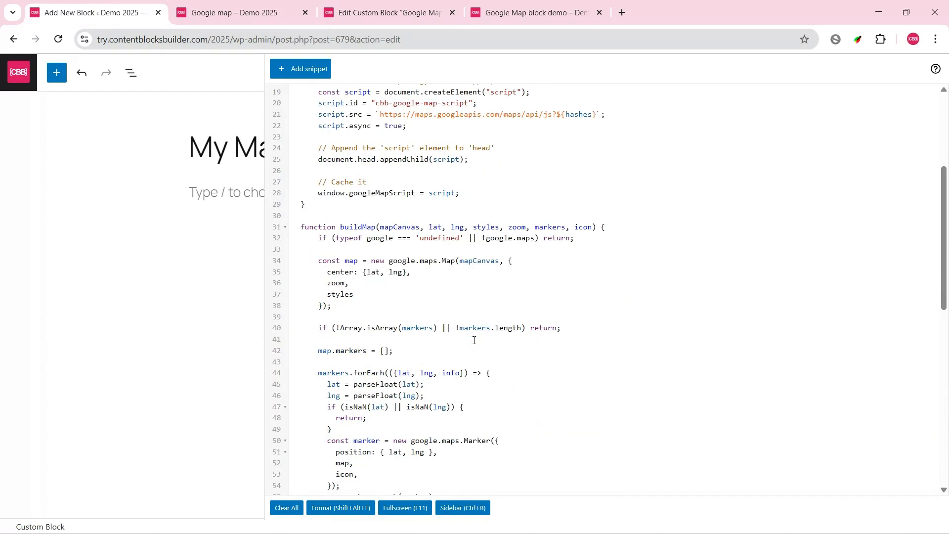
{"action": "scroll", "coordinate": [474, 340], "scroll_direction": "down", "scroll_amount": 10}
Step: Format the My Map script and locate the line that reads the data-api-key attribute
{"action": "left_click", "coordinate": [340, 508]}
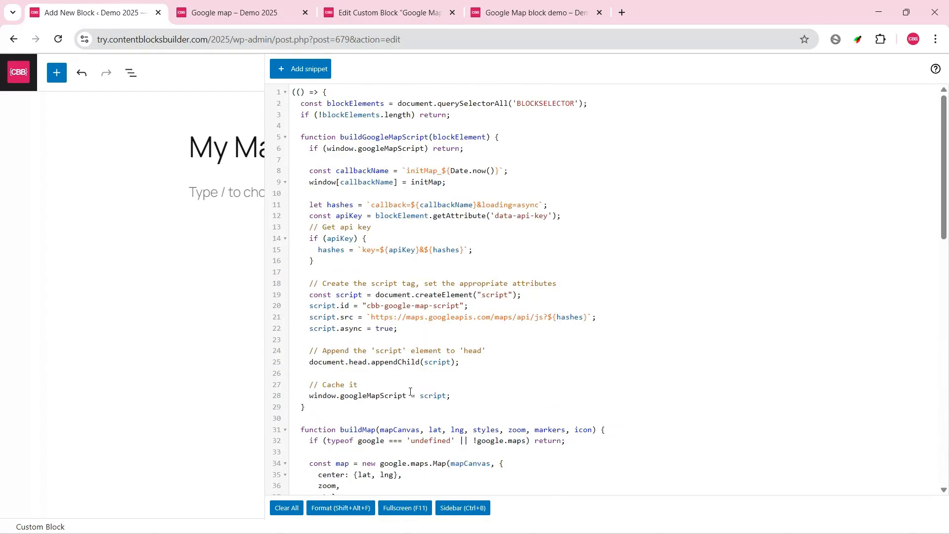
{"action": "scroll", "coordinate": [410, 392], "scroll_direction": "down", "scroll_amount": 4}
{"action": "scroll", "coordinate": [410, 391], "scroll_direction": "up", "scroll_amount": 4}
{"action": "left_click_drag", "start_coordinate": [571, 216], "coordinate": [311, 213]}
{"action": "double_click", "coordinate": [356, 215]}
{"action": "left_click", "coordinate": [564, 260]}
Step: Close the expanded script editor and enable Custom attributes in My Map's extended block supports
{"action": "left_click", "coordinate": [463, 509]}
{"action": "scroll", "coordinate": [947, 397], "scroll_direction": "up", "scroll_amount": 12}
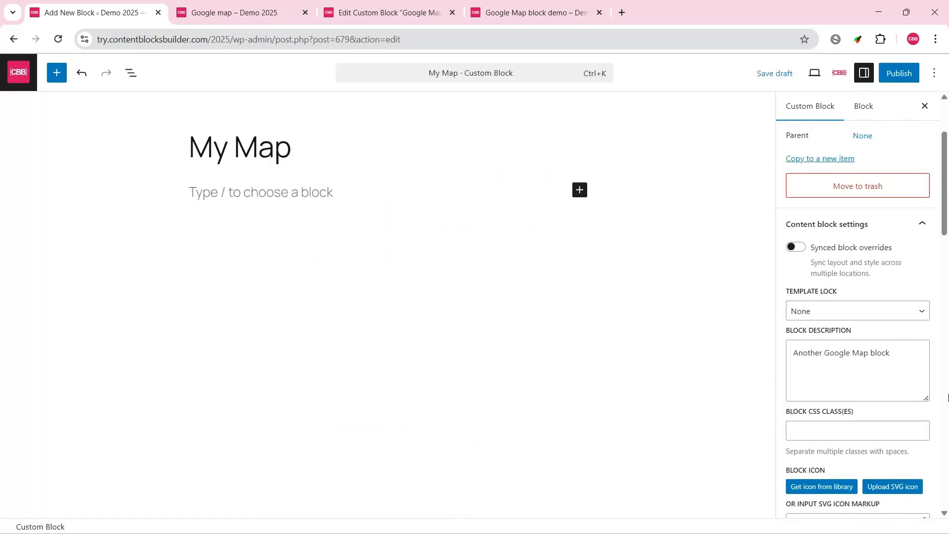
{"action": "scroll", "coordinate": [948, 397], "scroll_direction": "down", "scroll_amount": 4}
{"action": "scroll", "coordinate": [947, 397], "scroll_direction": "down", "scroll_amount": 10}
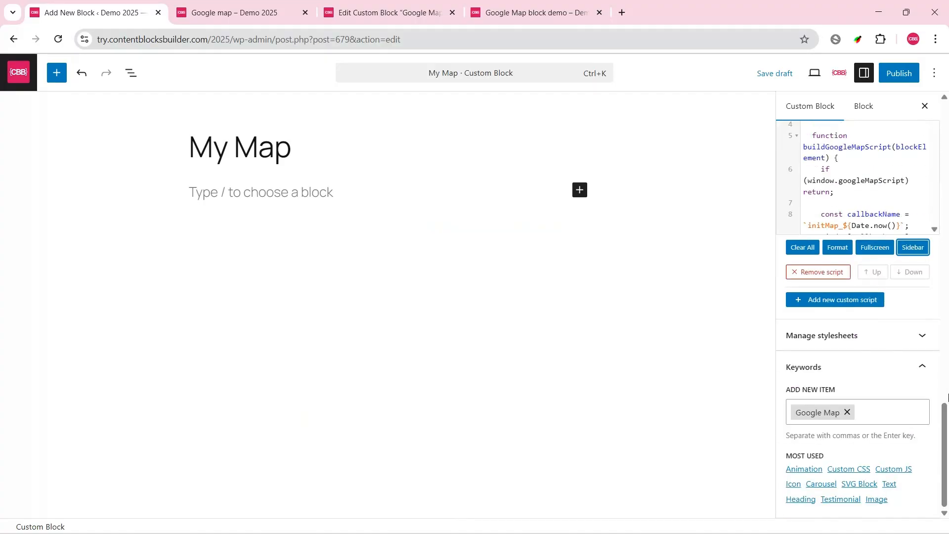
{"action": "scroll", "coordinate": [947, 397], "scroll_direction": "up", "scroll_amount": 3}
{"action": "scroll", "coordinate": [948, 397], "scroll_direction": "up", "scroll_amount": 8}
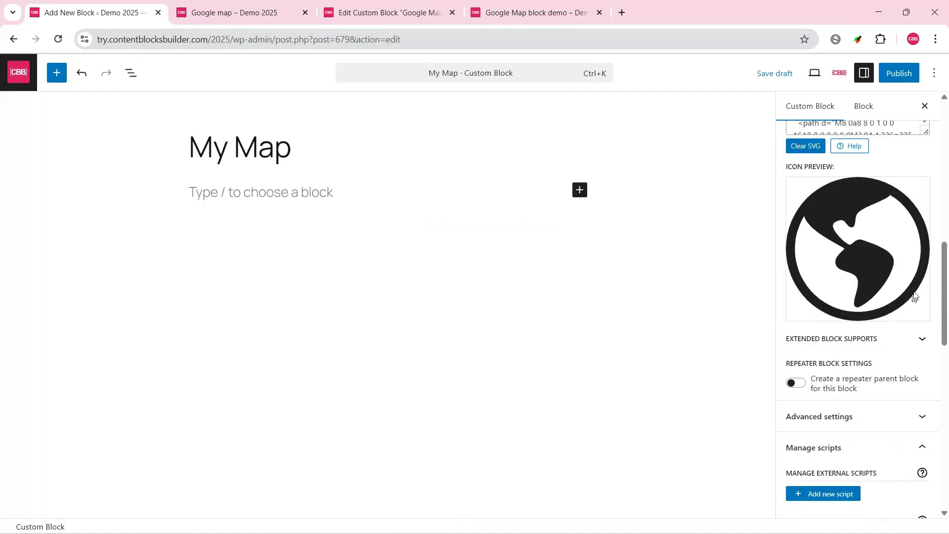
{"action": "left_click", "coordinate": [921, 340]}
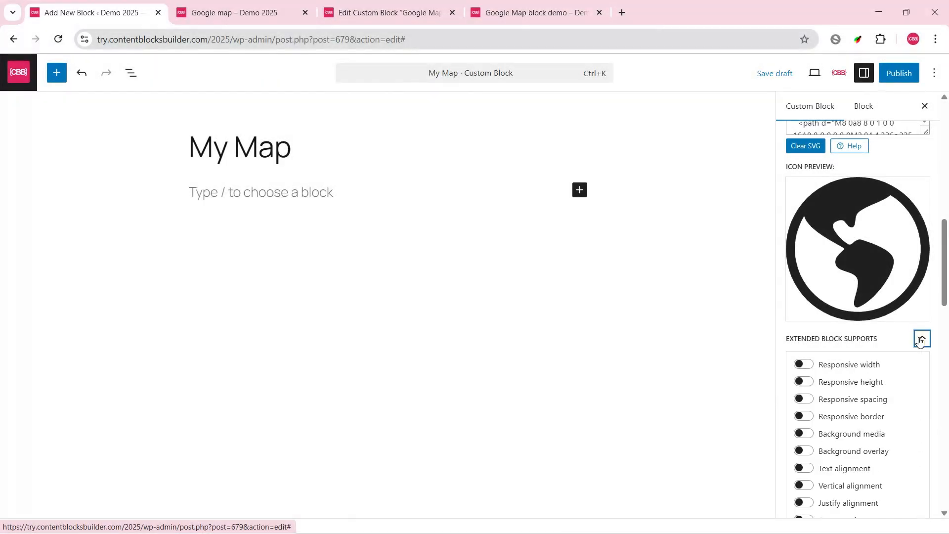
{"action": "scroll", "coordinate": [919, 341], "scroll_direction": "down", "scroll_amount": 5}
{"action": "left_click", "coordinate": [803, 295]}
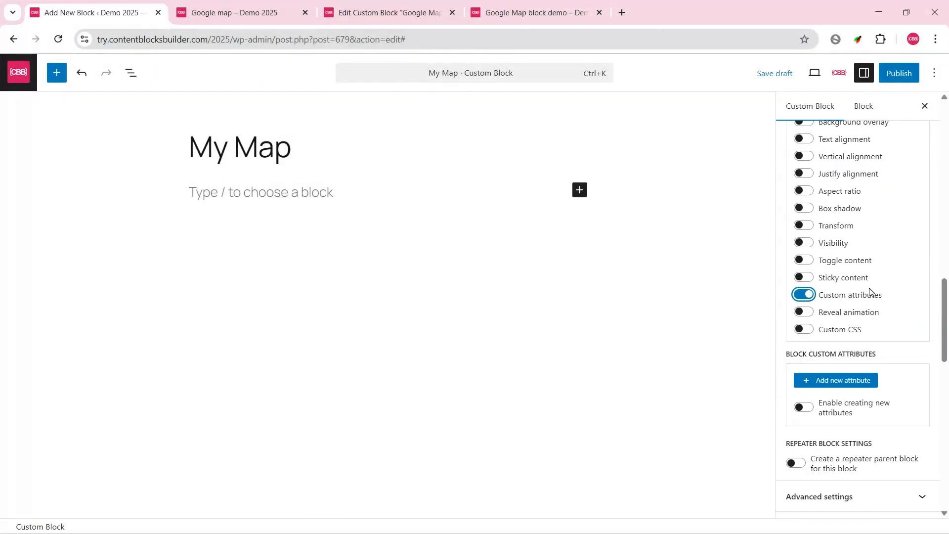
Step: Add a custom data attribute named api-key with data type Text, 1 row and the label "API Key*"
{"action": "scroll", "coordinate": [811, 292], "scroll_direction": "down", "scroll_amount": 3}
{"action": "left_click", "coordinate": [807, 216]}
{"action": "left_click", "coordinate": [815, 286]}
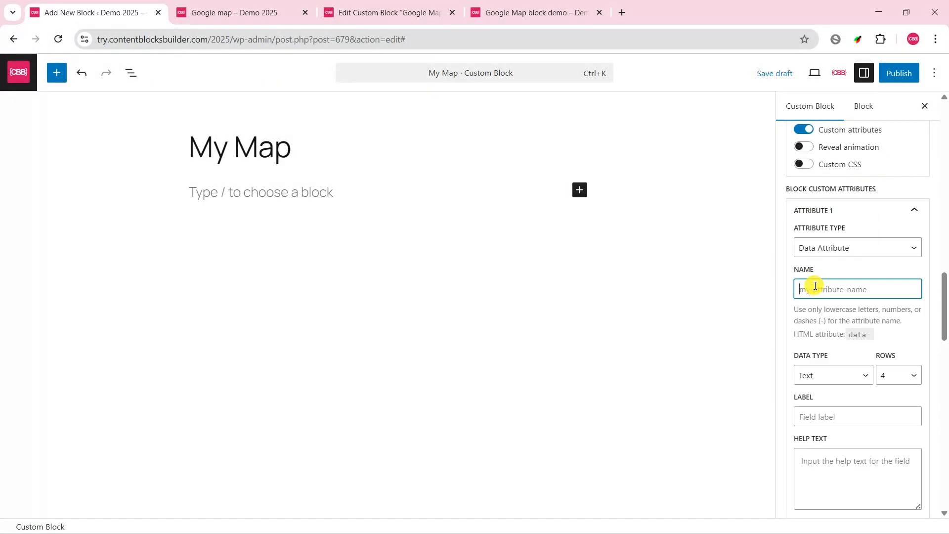
{"action": "type", "text": "api-key"}
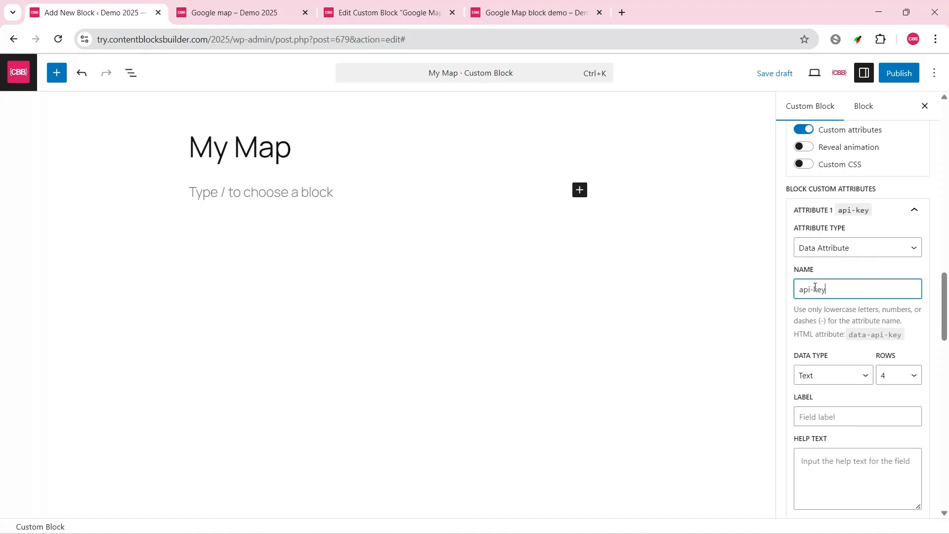
{"action": "left_click", "coordinate": [897, 376]}
{"action": "left_click", "coordinate": [895, 221]}
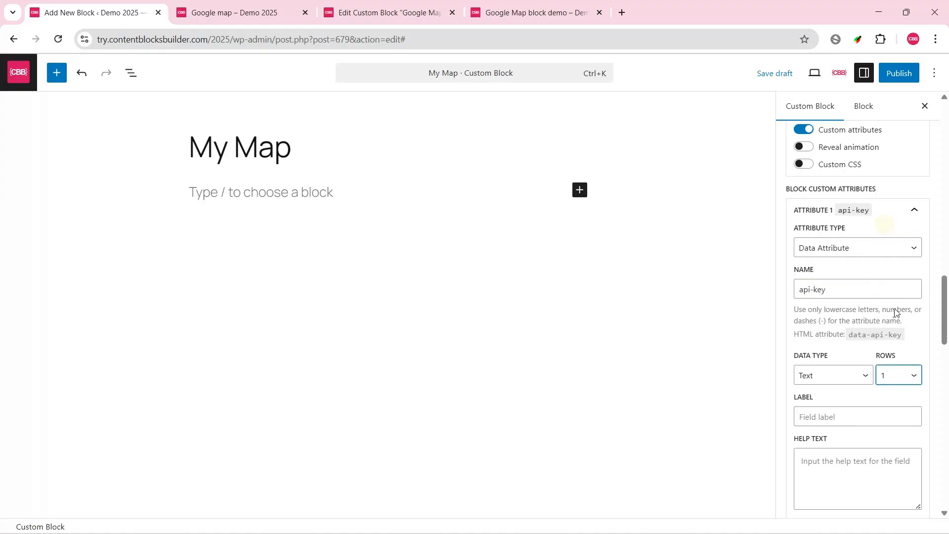
{"action": "left_click", "coordinate": [831, 416]}
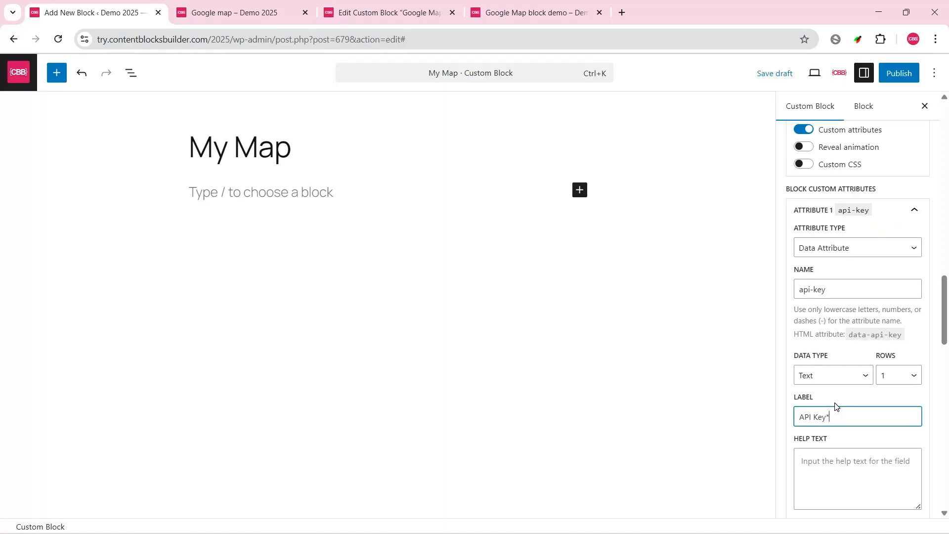
Step: Copy the help text of the original Google Map block's api-key attribute into My Map's api-key attribute
{"action": "left_click", "coordinate": [830, 462]}
{"action": "left_click", "coordinate": [391, 11]}
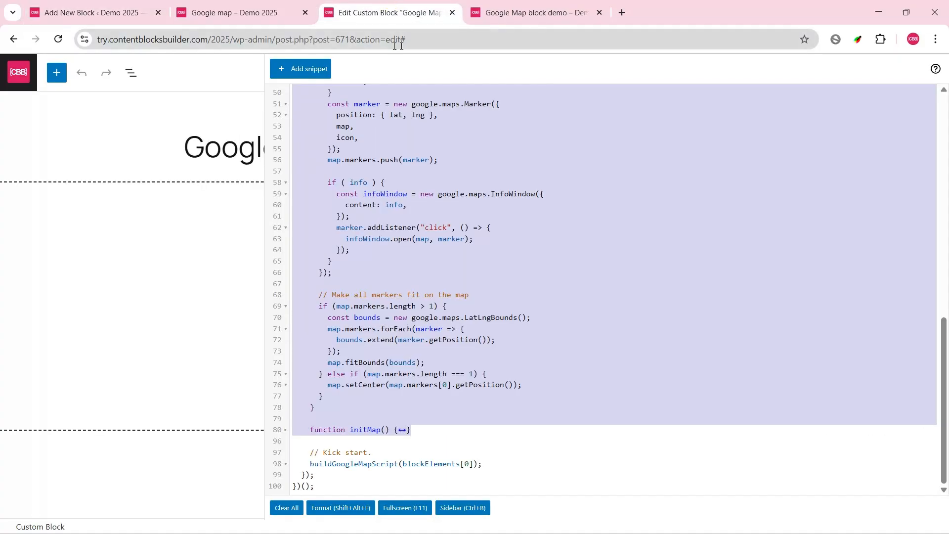
{"action": "left_click", "coordinate": [463, 508]}
{"action": "scroll", "coordinate": [939, 347], "scroll_direction": "down", "scroll_amount": 10}
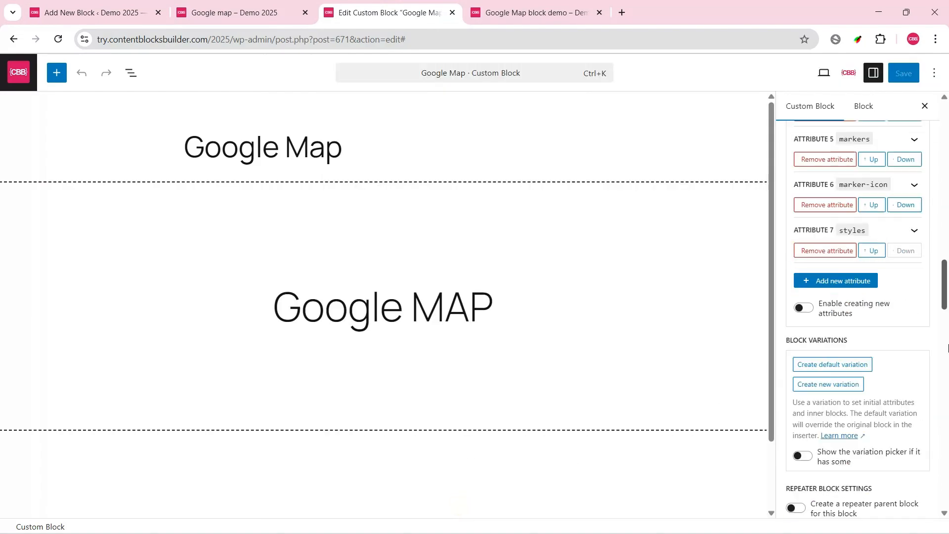
{"action": "scroll", "coordinate": [926, 268], "scroll_direction": "up", "scroll_amount": 5}
{"action": "scroll", "coordinate": [920, 289], "scroll_direction": "down", "scroll_amount": 3}
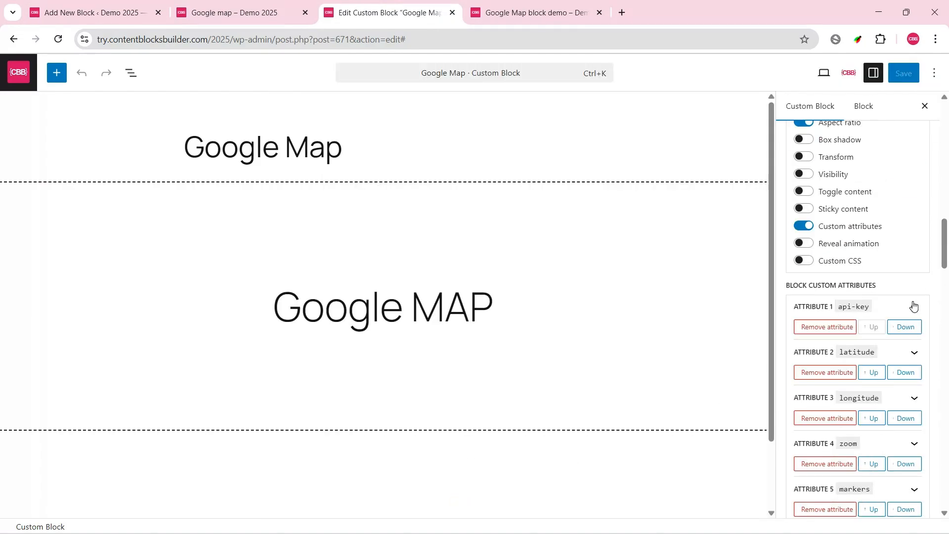
{"action": "left_click", "coordinate": [913, 306]}
{"action": "scroll", "coordinate": [904, 292], "scroll_direction": "down", "scroll_amount": 7}
{"action": "left_click", "coordinate": [827, 245]}
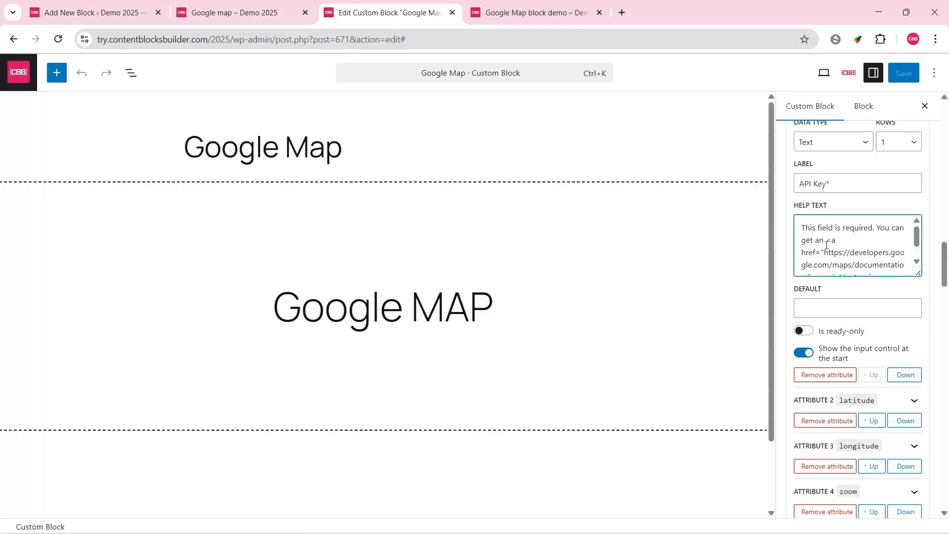
{"action": "key", "text": "ctrl+a"}
{"action": "left_click", "coordinate": [92, 11]}
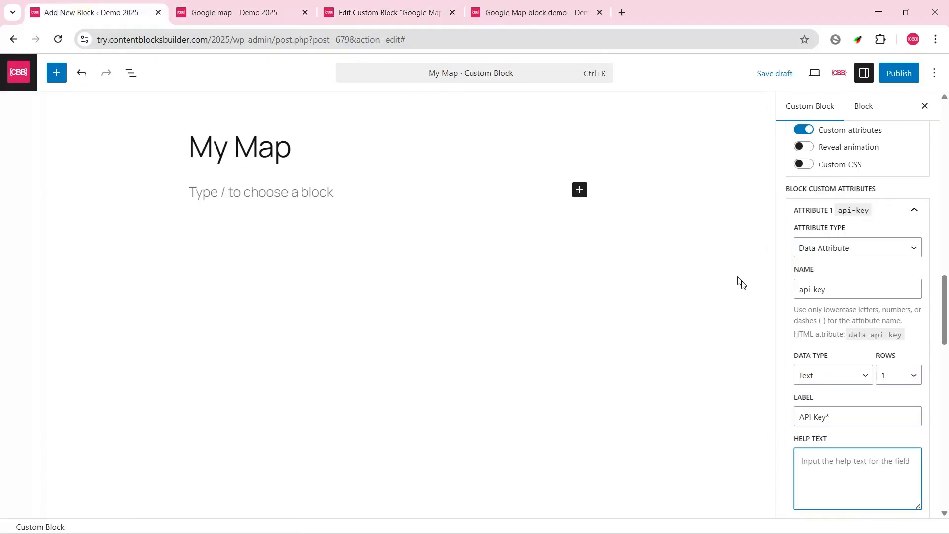
{"action": "key", "text": "ctrl+v"}
Step: Show the api-key input control at the start and publish the My Map block
{"action": "scroll", "coordinate": [917, 443], "scroll_direction": "down", "scroll_amount": 3}
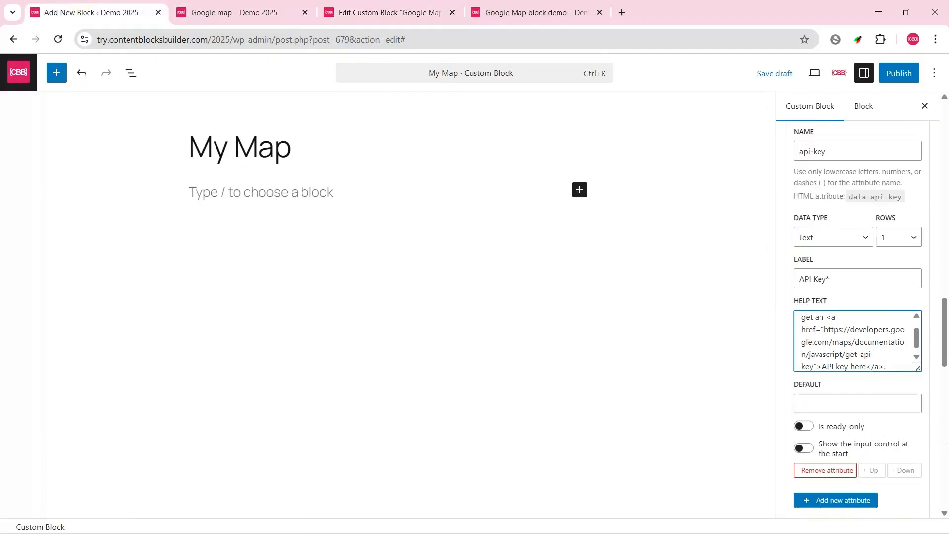
{"action": "left_click", "coordinate": [805, 422]}
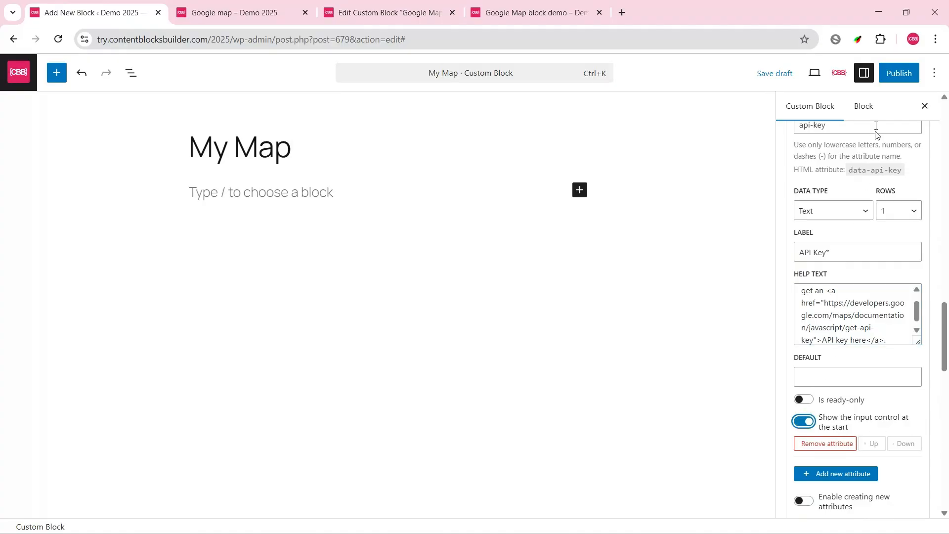
{"action": "left_click", "coordinate": [892, 73]}
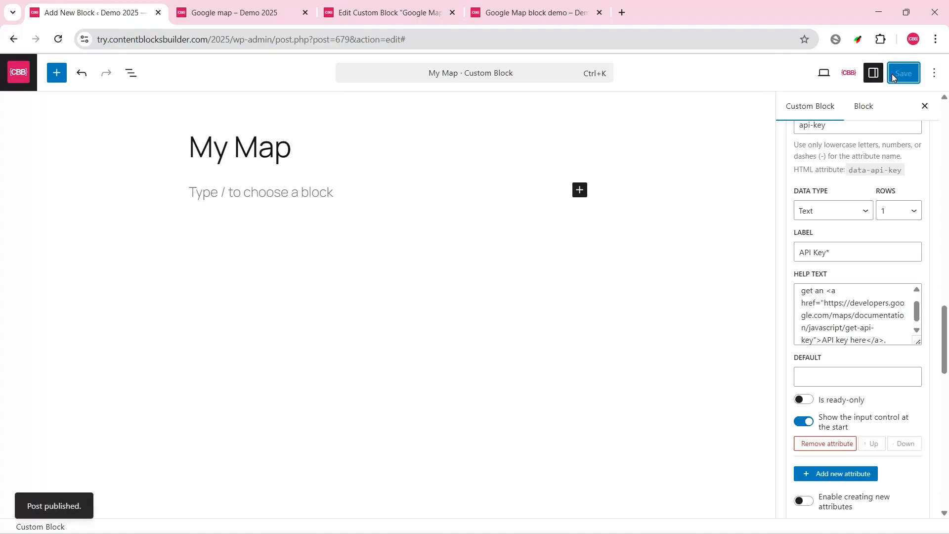
Step: Open the site admin in a new browser tab and create a page titled "New map"
{"action": "middle_click", "coordinate": [12, 74]}
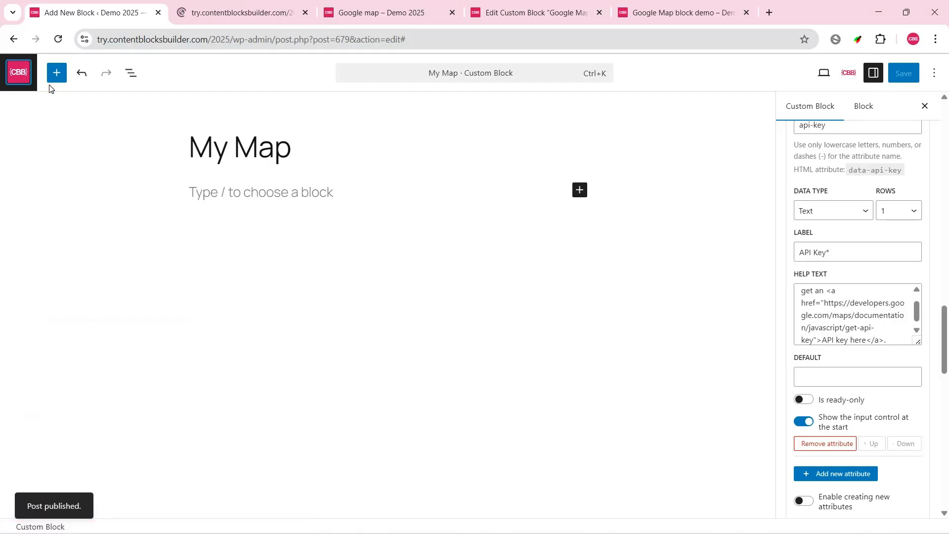
{"action": "left_click", "coordinate": [213, 4]}
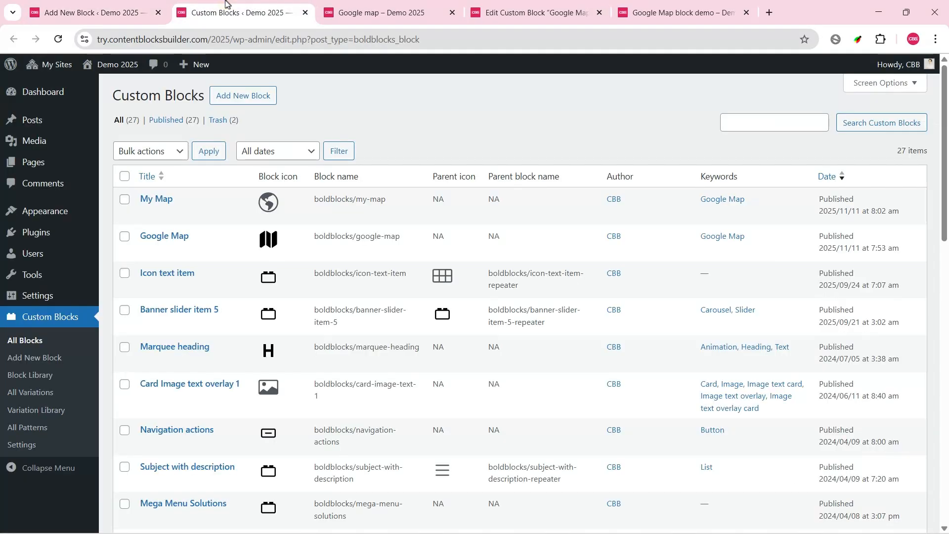
{"action": "left_click", "coordinate": [42, 164]}
{"action": "left_click", "coordinate": [179, 96]}
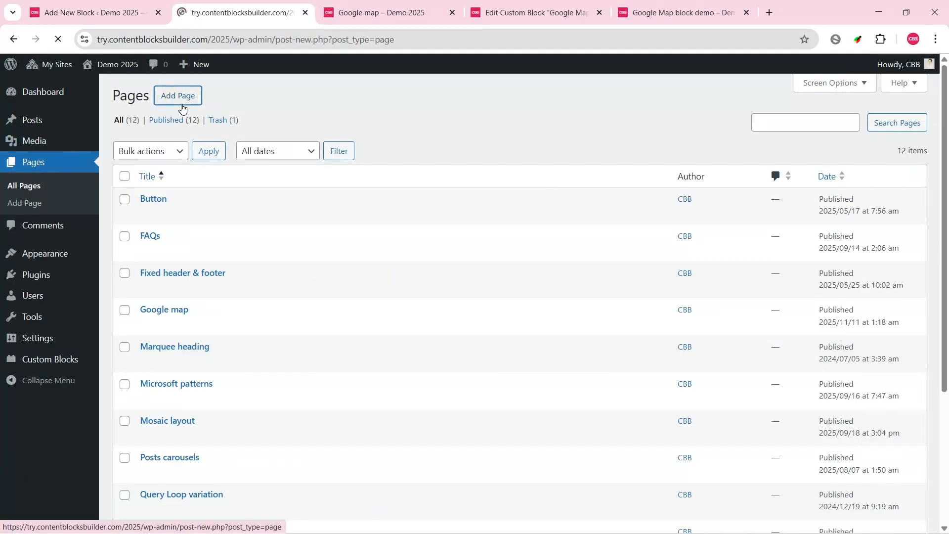
{"action": "type", "text": "New map"}
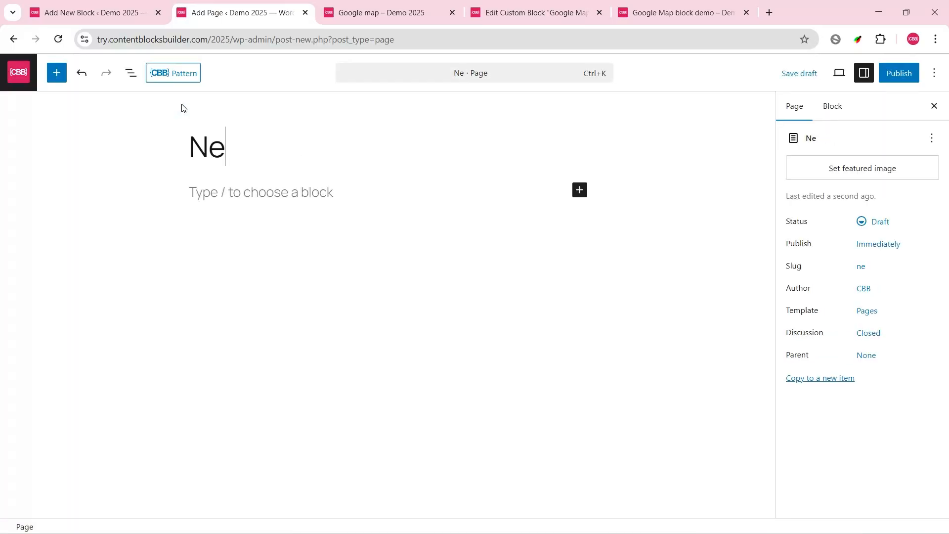
Step: Insert the My Map custom block into the page body and paste the API key into its API Key attribute
{"action": "left_click", "coordinate": [238, 199]}
{"action": "left_click", "coordinate": [56, 73]}
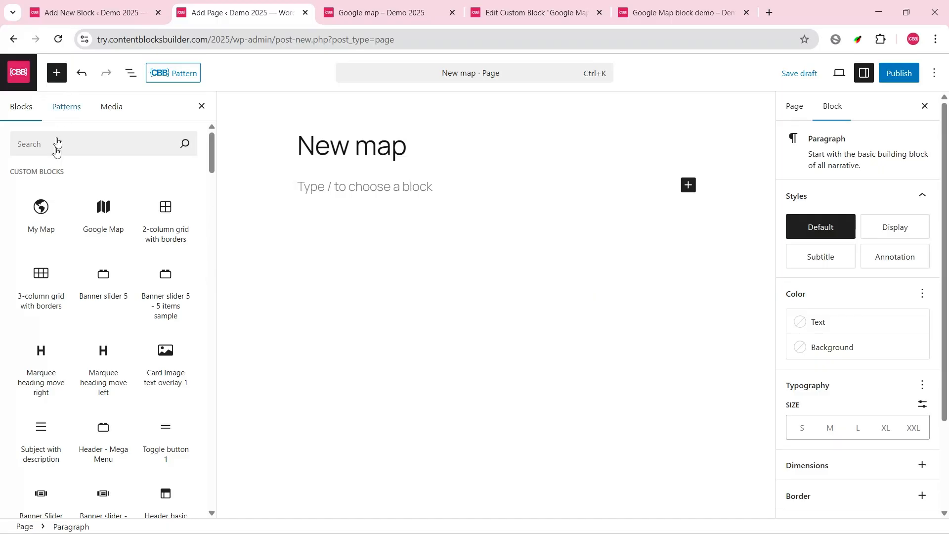
{"action": "left_click", "coordinate": [34, 205]}
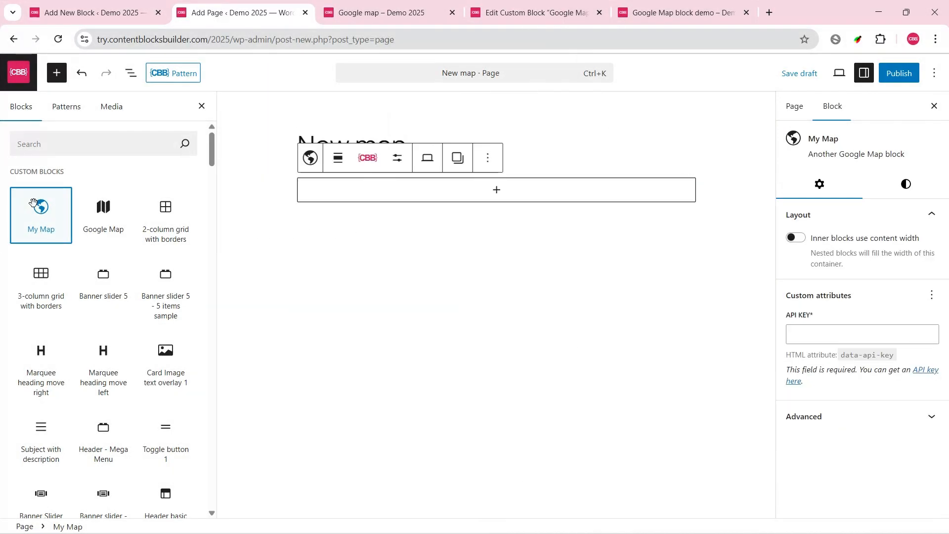
{"action": "left_click", "coordinate": [857, 336]}
{"action": "key", "text": "ctrl+v"}
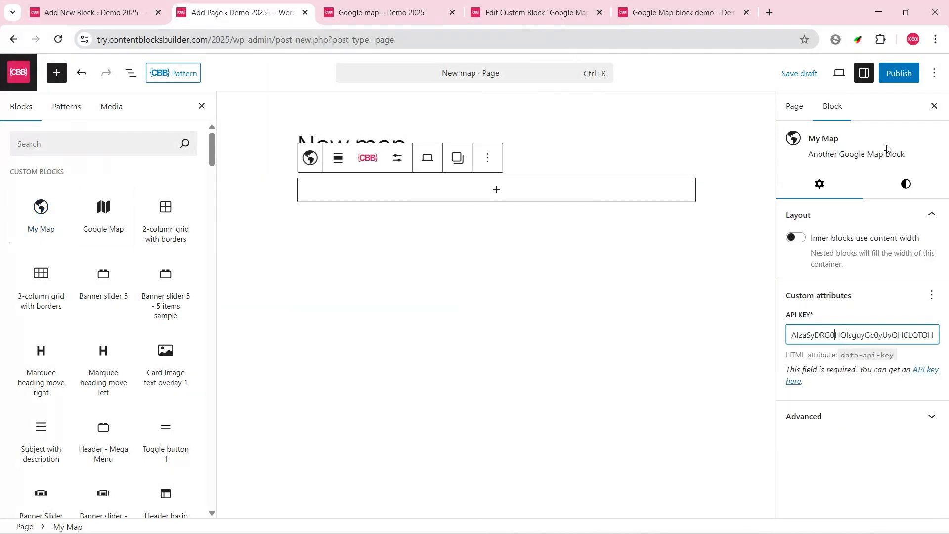
Step: Publish the New map page and view it live in a new tab
{"action": "left_click", "coordinate": [899, 72]}
{"action": "left_click", "coordinate": [892, 73]}
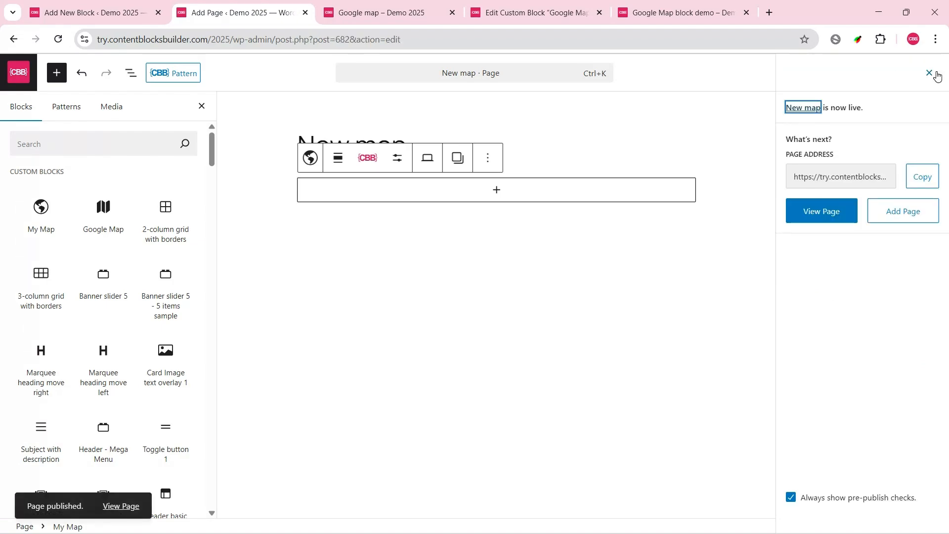
{"action": "left_click", "coordinate": [929, 73]}
{"action": "left_click", "coordinate": [826, 73]}
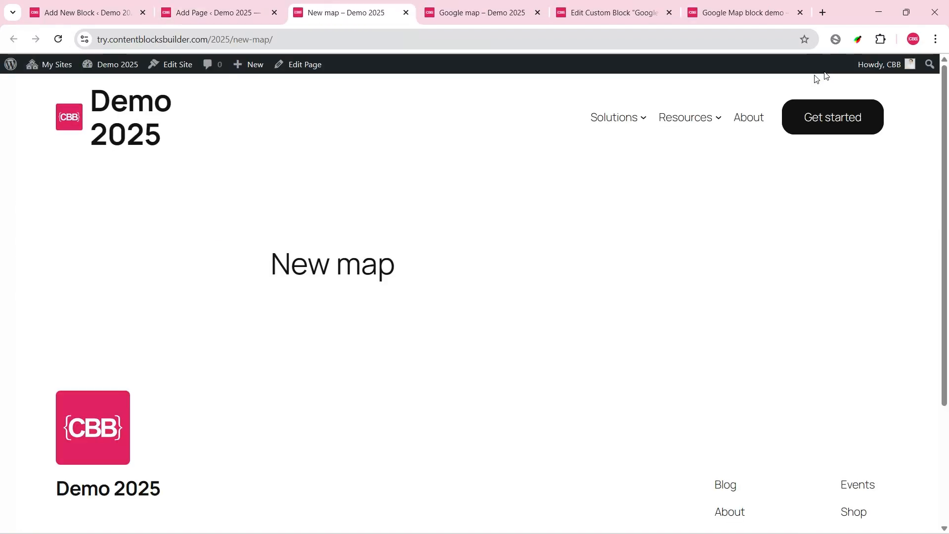
Step: Add a custom CSS snippet to the My Map block, open it in the enlarged code editor and insert an empty selector rule
{"action": "left_click", "coordinate": [203, 12]}
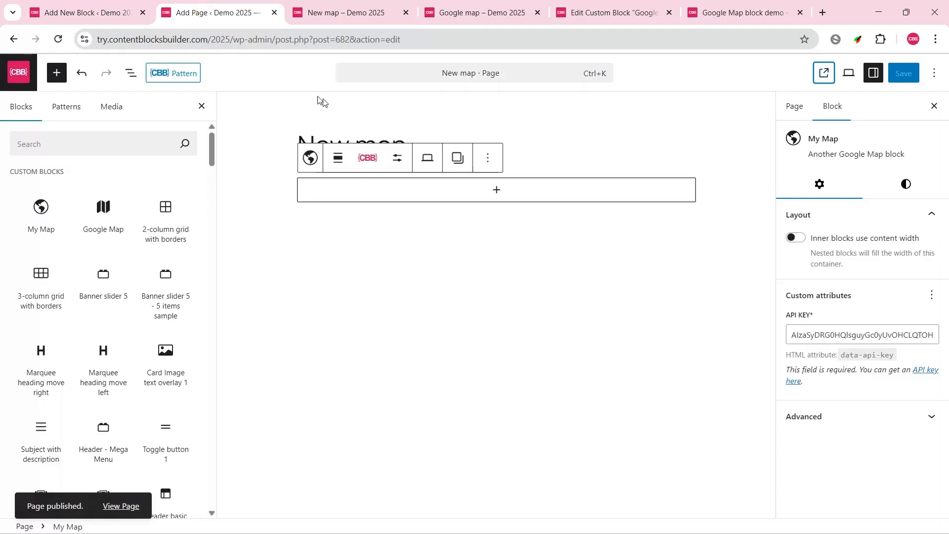
{"action": "left_click", "coordinate": [74, 12]}
{"action": "scroll", "coordinate": [948, 321], "scroll_direction": "down", "scroll_amount": 10}
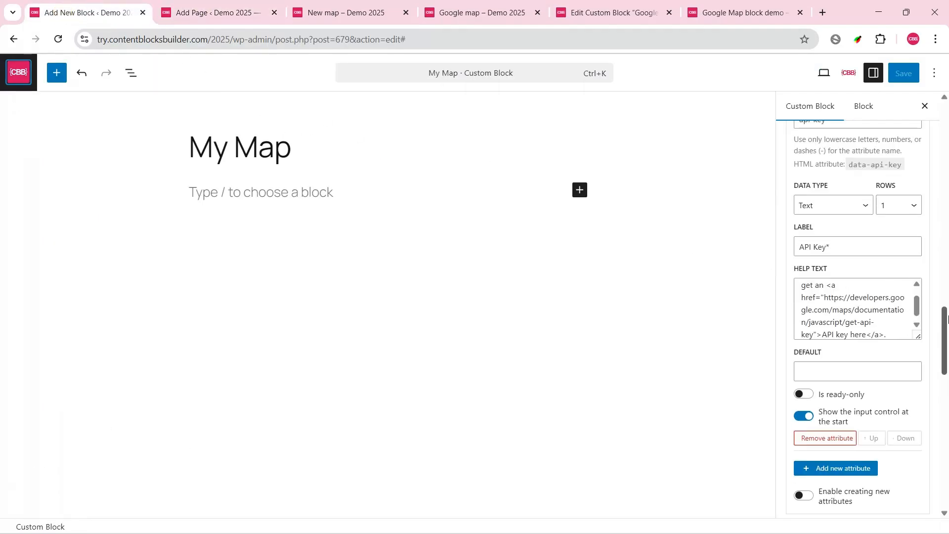
{"action": "scroll", "coordinate": [948, 320], "scroll_direction": "down", "scroll_amount": 10}
{"action": "left_click", "coordinate": [897, 333]}
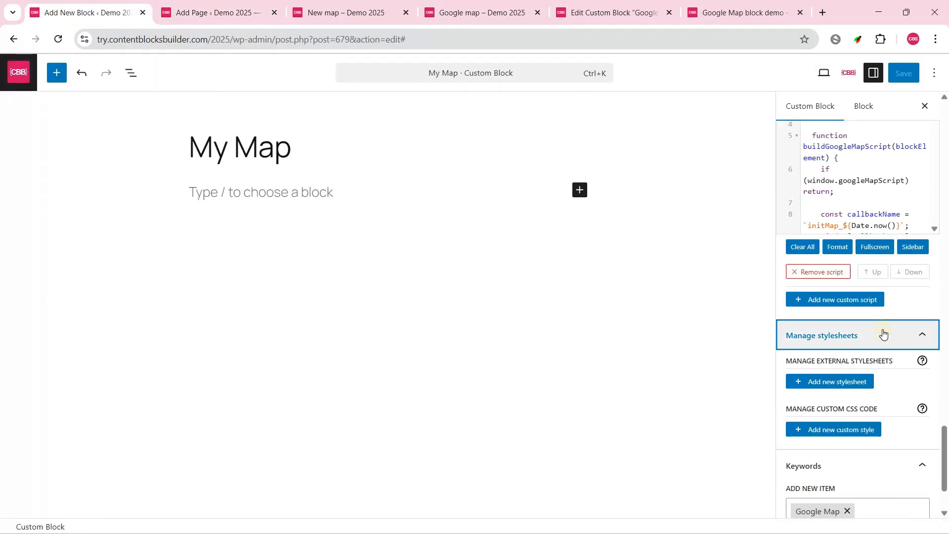
{"action": "scroll", "coordinate": [874, 334], "scroll_direction": "down", "scroll_amount": 2}
{"action": "left_click", "coordinate": [870, 337]}
{"action": "scroll", "coordinate": [869, 335], "scroll_direction": "down", "scroll_amount": 3}
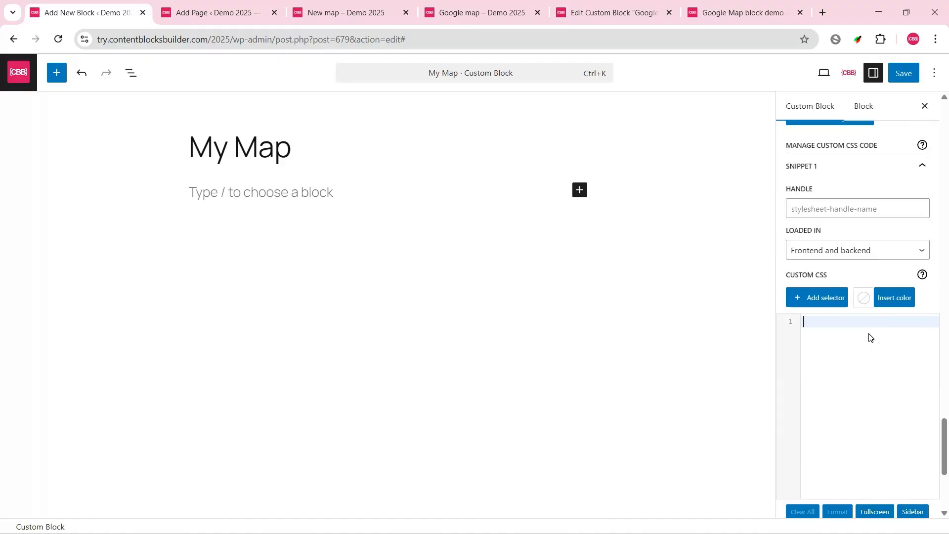
{"action": "left_click", "coordinate": [836, 305]}
{"action": "left_click", "coordinate": [843, 74]}
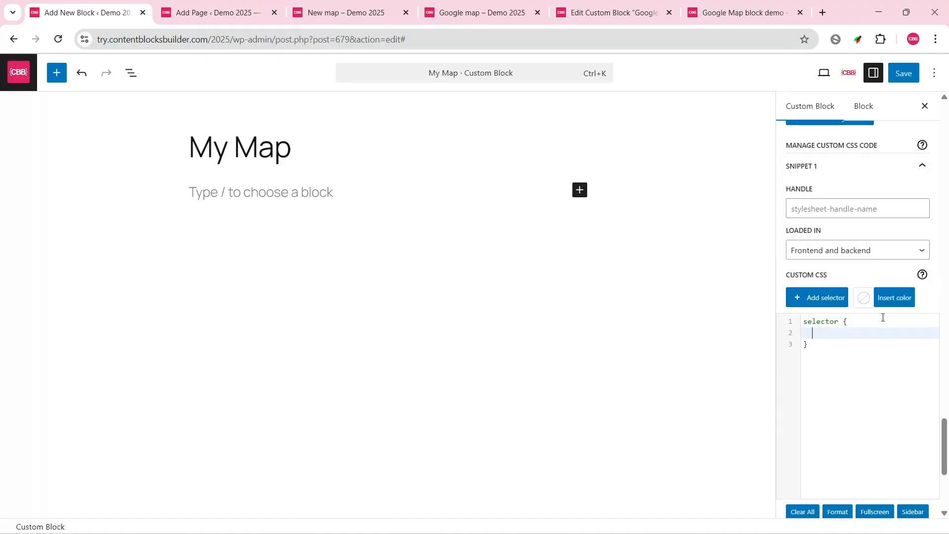
{"action": "left_click", "coordinate": [920, 517]}
{"action": "left_click", "coordinate": [331, 101]}
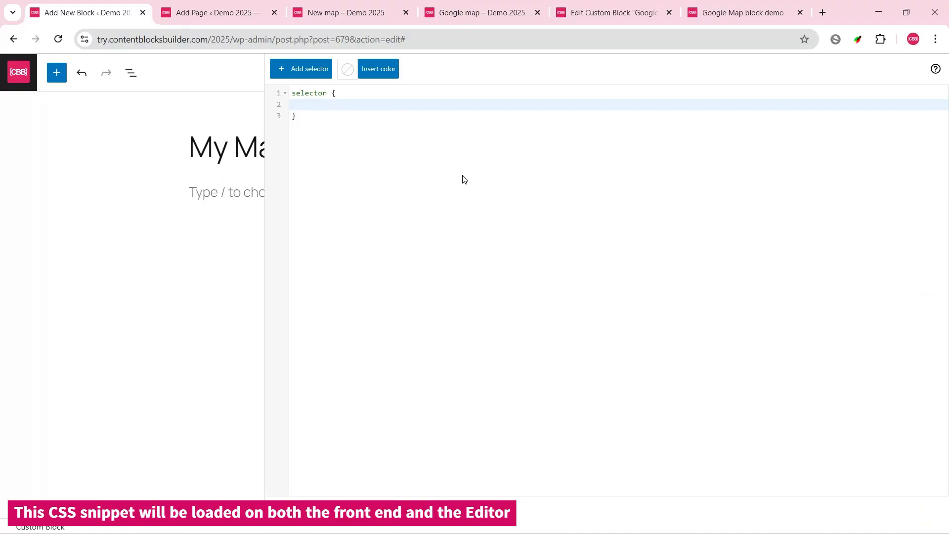
Step: Set the selector's min-height to 400px, save the My Map block and check the live New map page
{"action": "type", "text": "min"}
{"action": "key", "text": "Return"}
{"action": "type", "text": ": 400px;"}
{"action": "key", "text": "ctrl+s"}
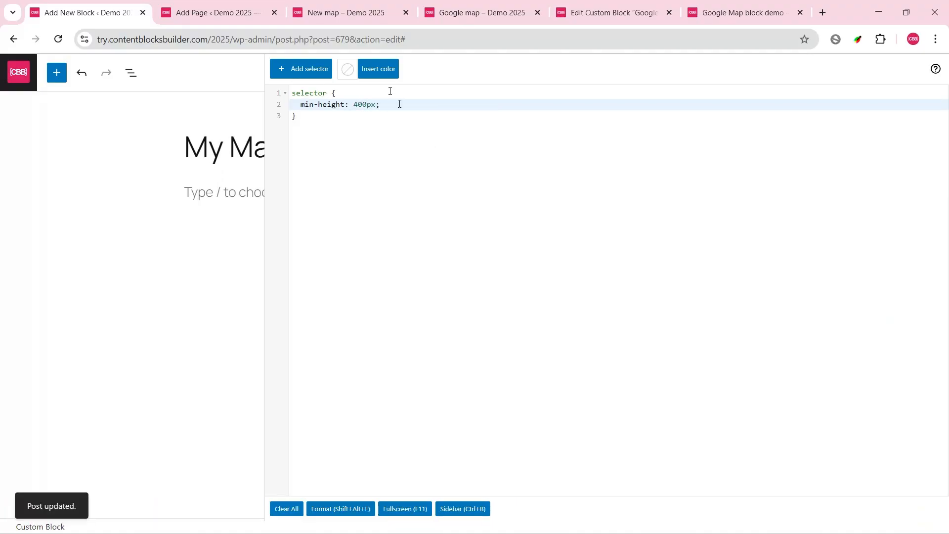
{"action": "left_click", "coordinate": [343, 11]}
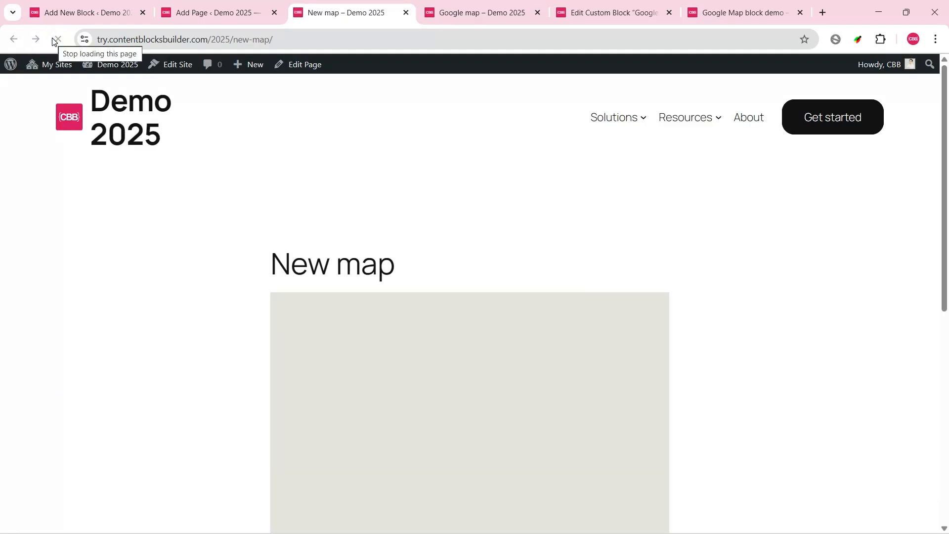
{"action": "scroll", "coordinate": [620, 291], "scroll_direction": "down", "scroll_amount": 3}
Step: Align the My Map block to full width on the New map page and save the page
{"action": "left_click", "coordinate": [212, 13]}
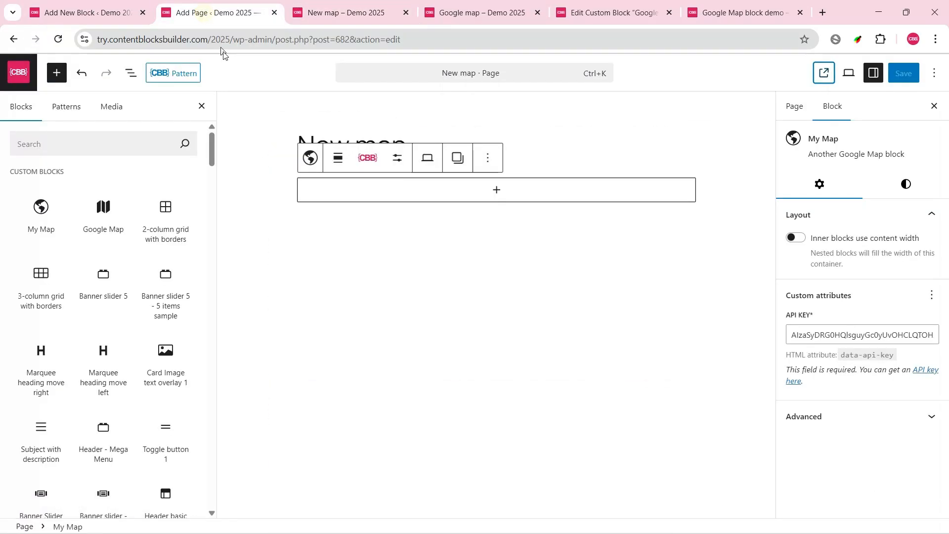
{"action": "left_click", "coordinate": [340, 160]}
{"action": "left_click", "coordinate": [363, 253]}
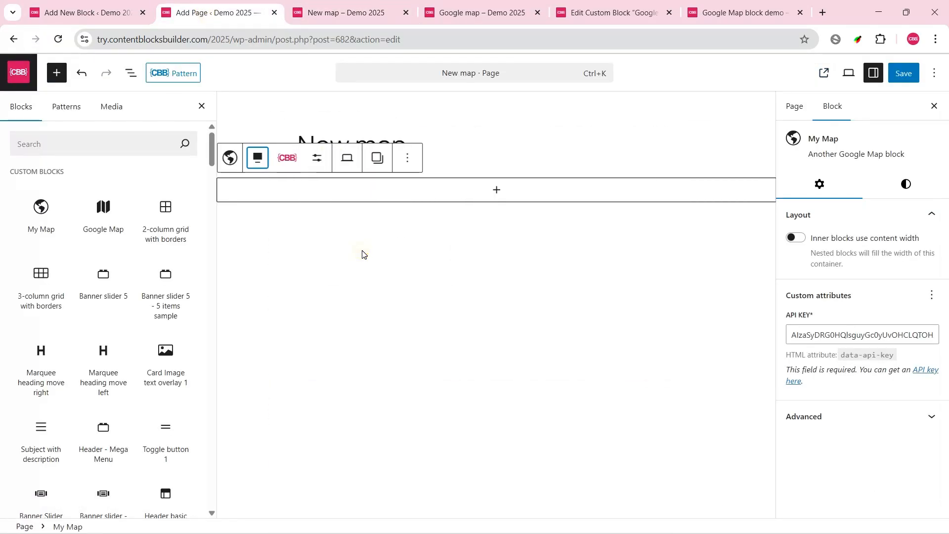
{"action": "left_click", "coordinate": [200, 105]}
{"action": "left_click", "coordinate": [903, 72]}
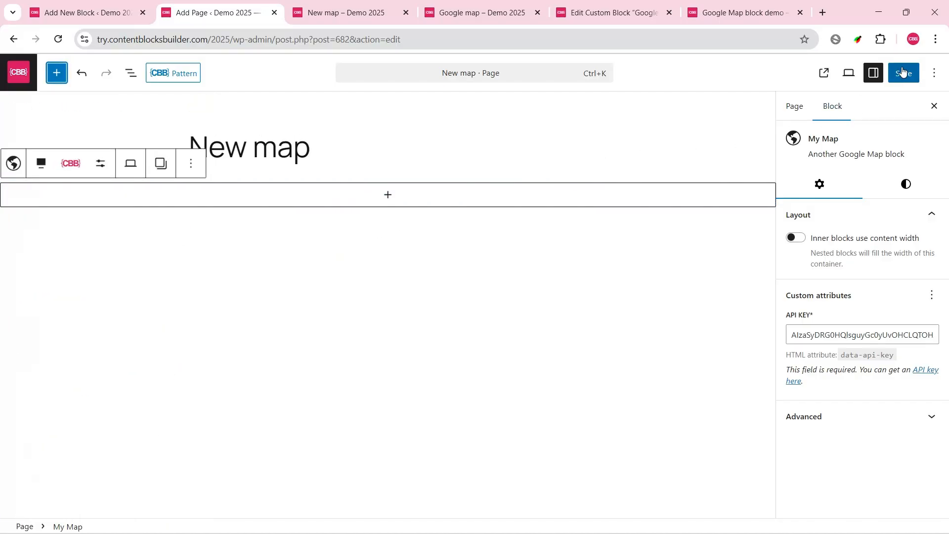
Step: Add a second custom CSS snippet to the My Map block and load it only in the Backend
{"action": "left_click", "coordinate": [106, 11]}
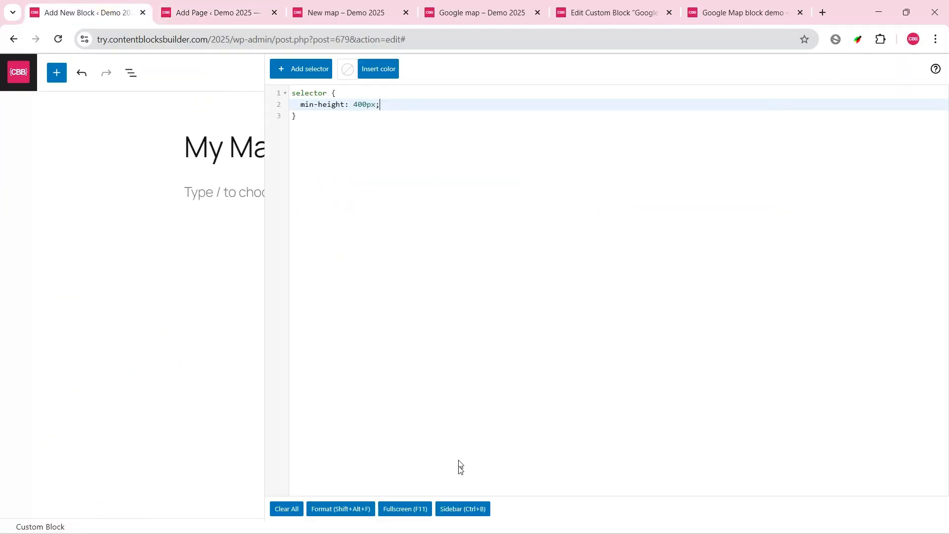
{"action": "left_click", "coordinate": [454, 509]}
{"action": "scroll", "coordinate": [948, 361], "scroll_direction": "down", "scroll_amount": 5}
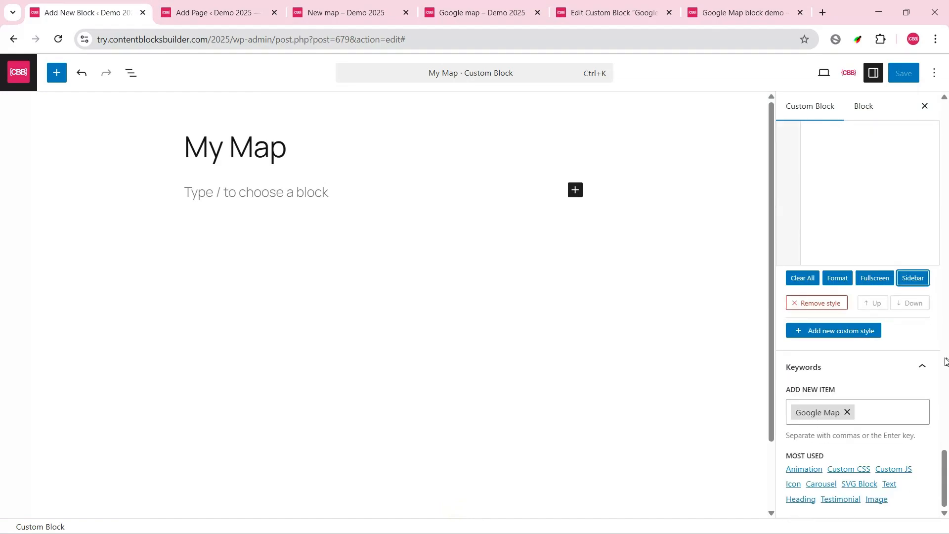
{"action": "left_click", "coordinate": [847, 328]}
{"action": "scroll", "coordinate": [850, 316], "scroll_direction": "down", "scroll_amount": 3}
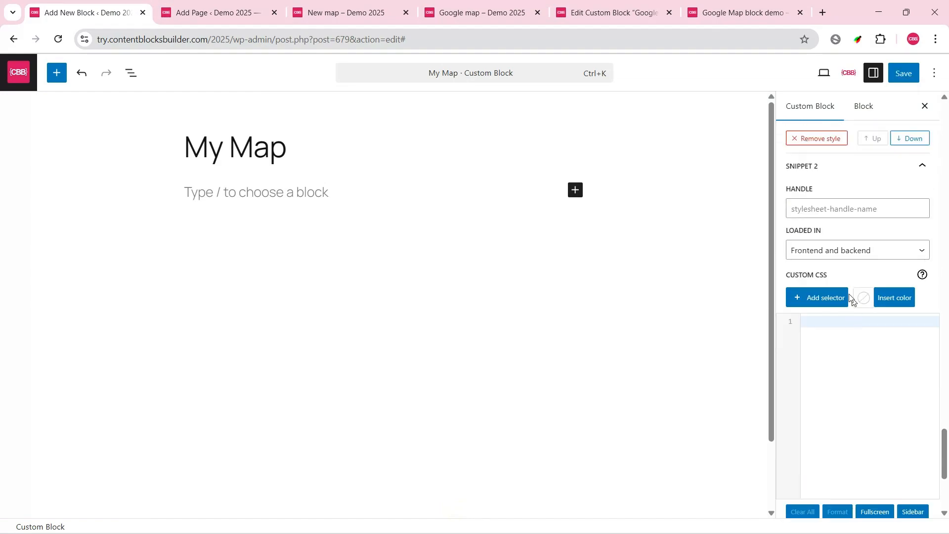
{"action": "left_click", "coordinate": [830, 252]}
{"action": "left_click", "coordinate": [813, 298]}
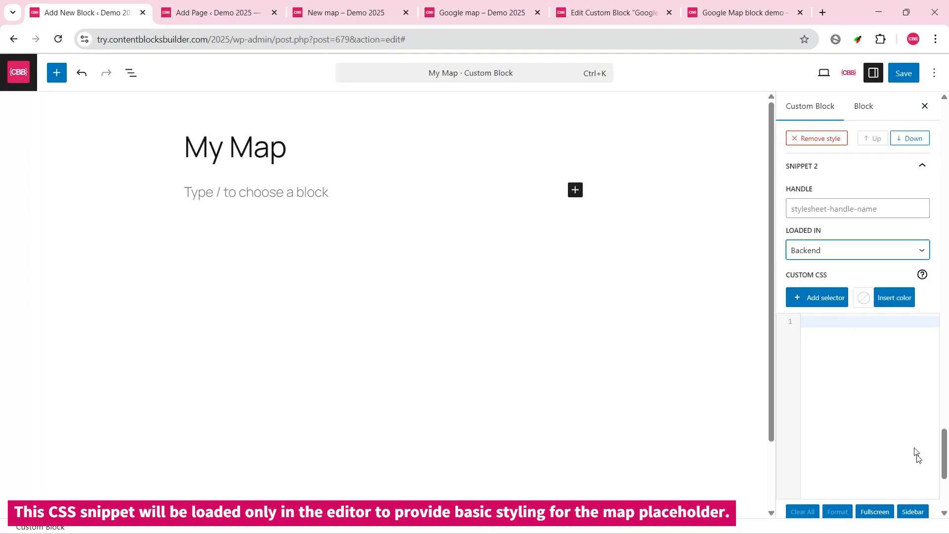
Step: Add a selector rule with outline: 2px dashed to the backend snippet and widen the preview beside the code editor
{"action": "left_click", "coordinate": [913, 511]}
{"action": "left_click", "coordinate": [312, 69]}
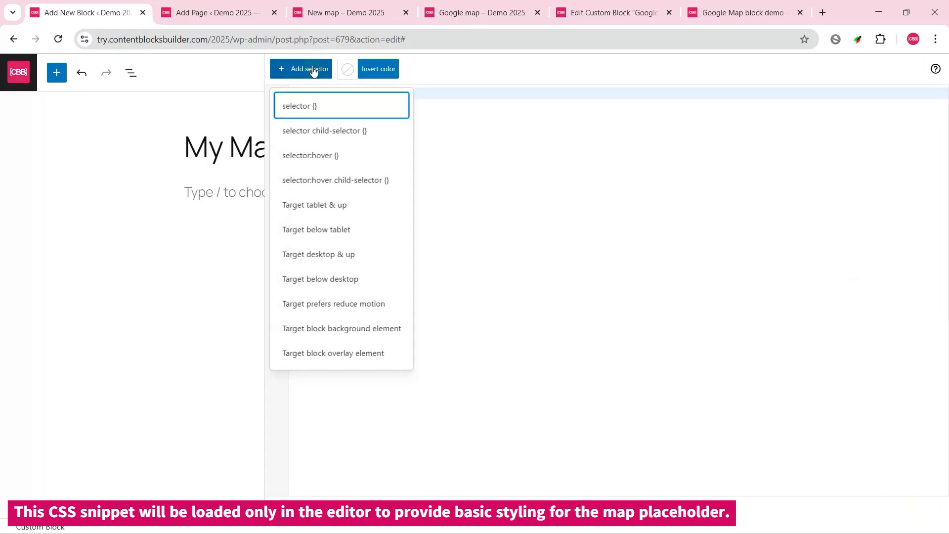
{"action": "left_click", "coordinate": [307, 103]}
{"action": "type", "text": "outline"}
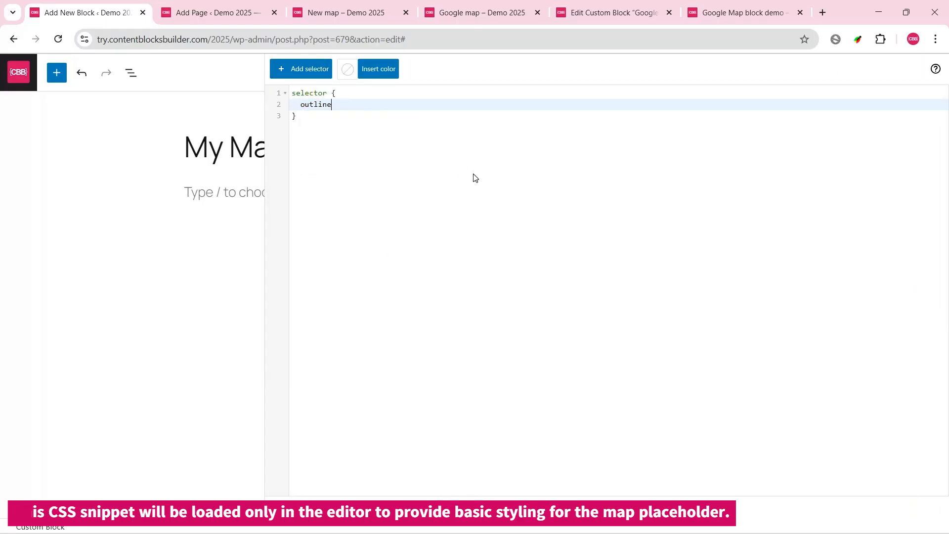
{"action": "type", "text": ": 2px das"}
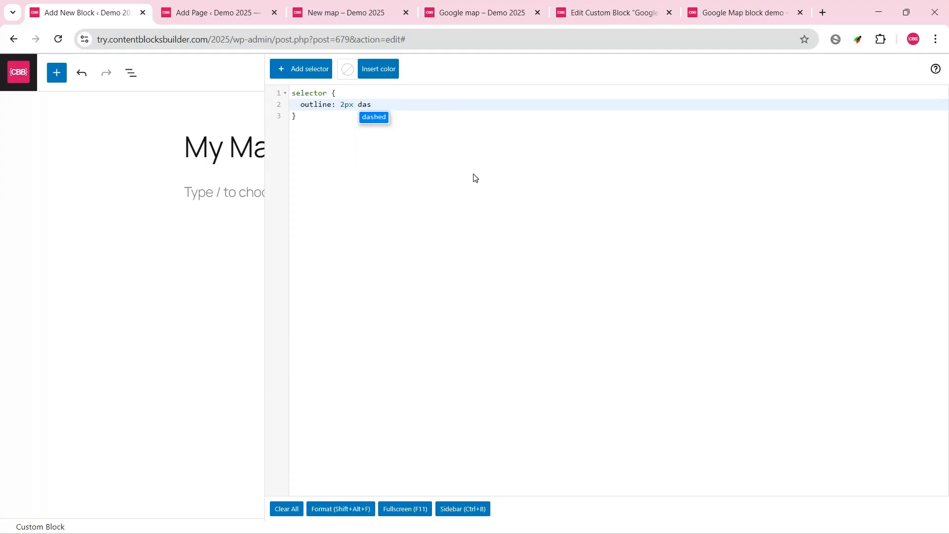
{"action": "key", "text": "Return"}
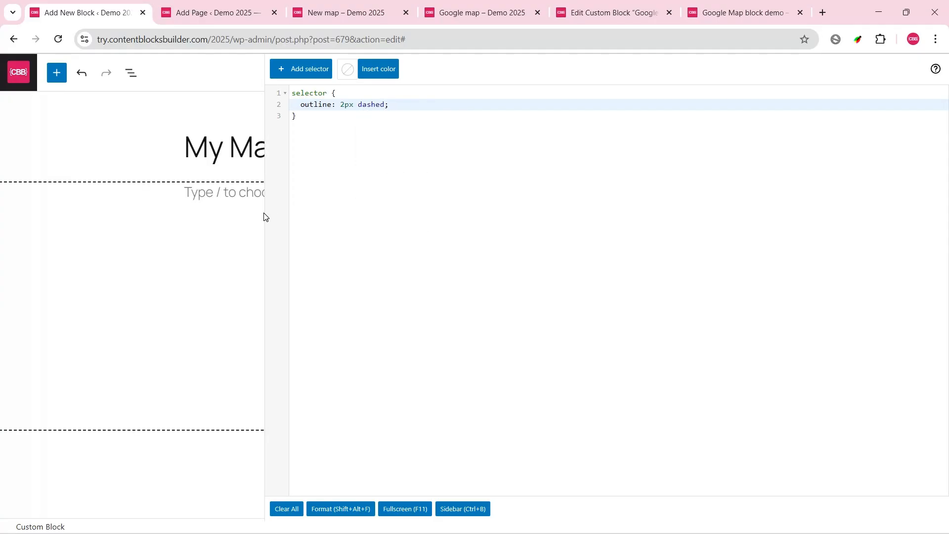
{"action": "left_click_drag", "start_coordinate": [264, 216], "coordinate": [378, 212]}
Step: Insert an empty child-selector rule on a new line below the outline rule
{"action": "left_click", "coordinate": [425, 119]}
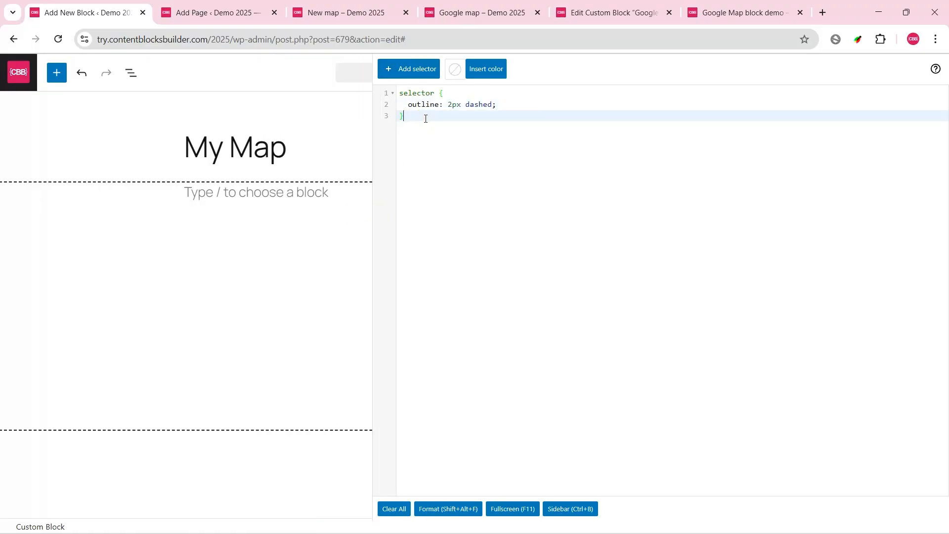
{"action": "key", "text": "Return"}
{"action": "left_click", "coordinate": [414, 69]}
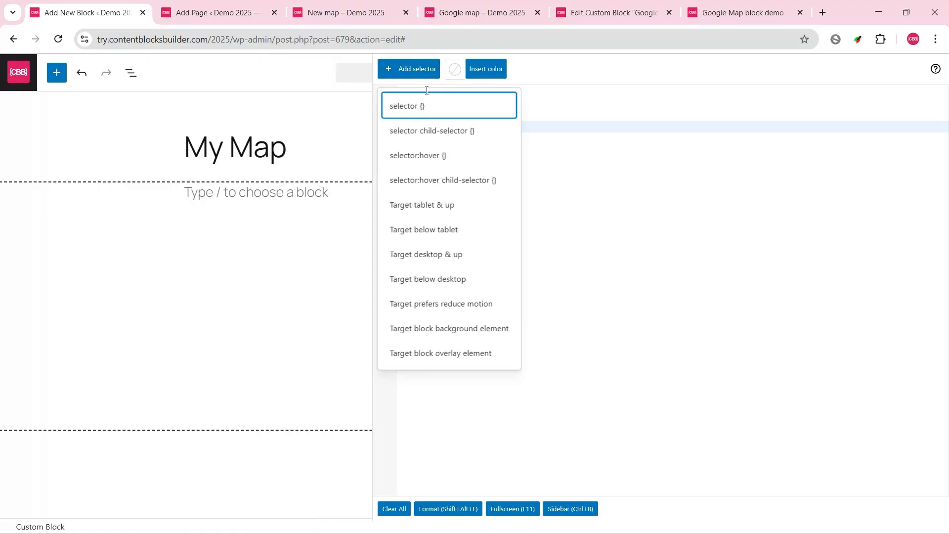
{"action": "left_click", "coordinate": [440, 131]}
Step: Copy the selector .block-list-appender rule from the Google Map block's first custom CSS snippet
{"action": "left_click", "coordinate": [614, 15]}
{"action": "scroll", "coordinate": [924, 334], "scroll_direction": "down", "scroll_amount": 10}
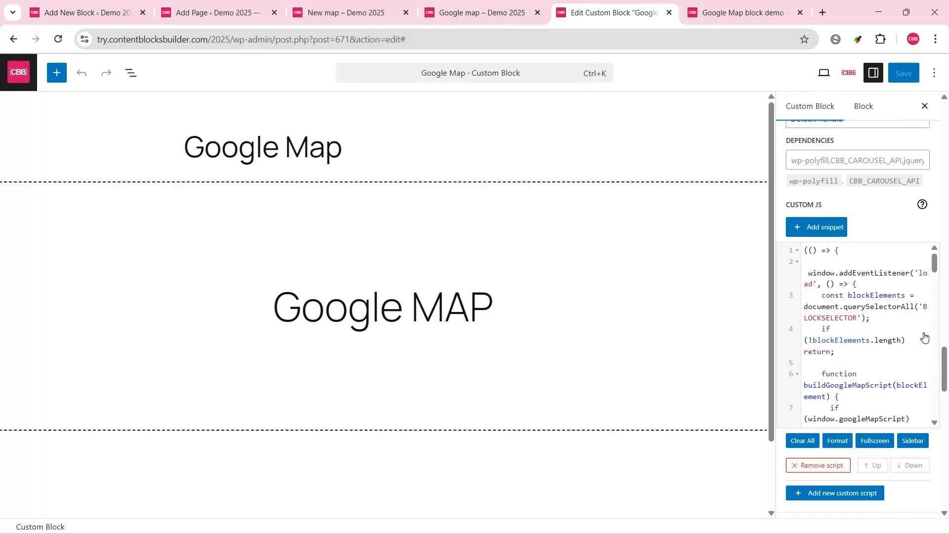
{"action": "left_click_drag", "start_coordinate": [945, 429], "coordinate": [945, 463]}
{"action": "scroll", "coordinate": [881, 280], "scroll_direction": "up", "scroll_amount": 3}
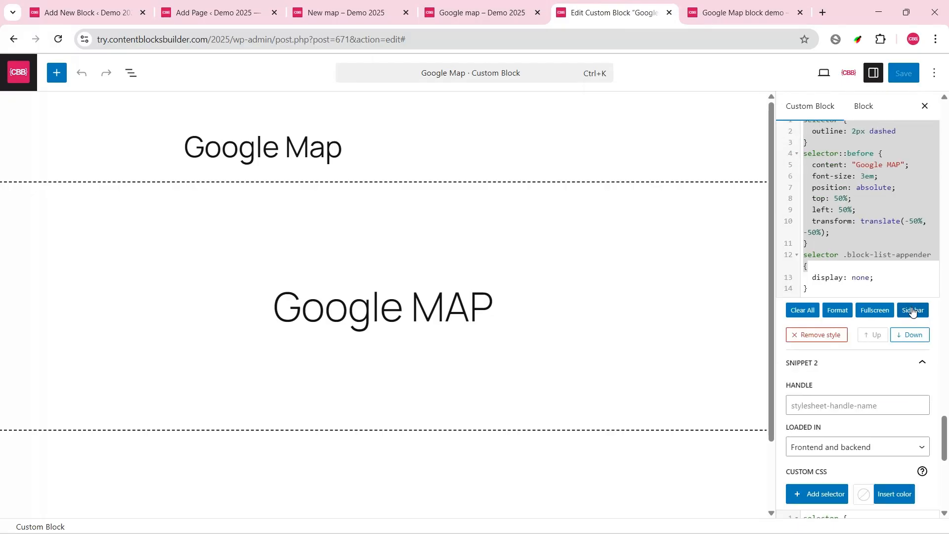
{"action": "left_click", "coordinate": [911, 312]}
{"action": "left_click", "coordinate": [479, 182]}
{"action": "left_click", "coordinate": [326, 163]}
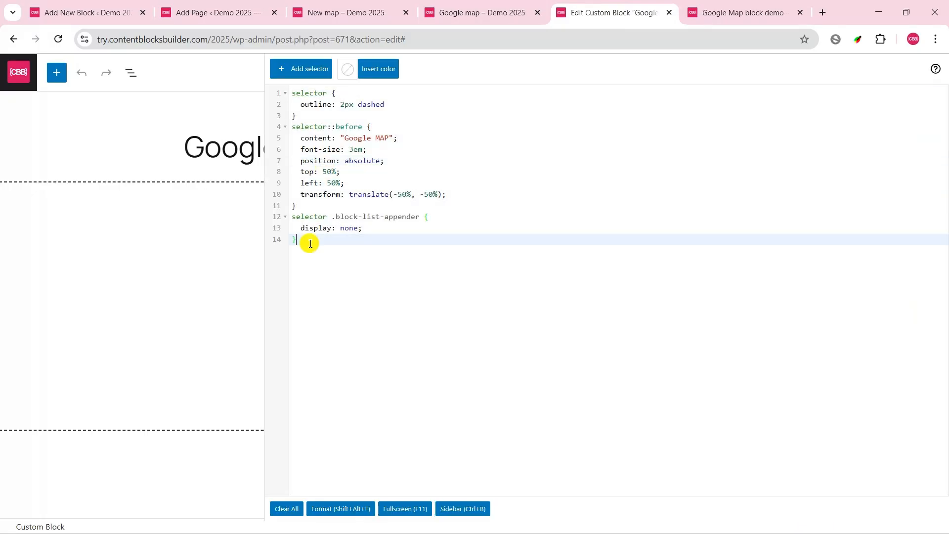
{"action": "left_click_drag", "start_coordinate": [307, 241], "coordinate": [295, 217]}
{"action": "left_click", "coordinate": [366, 256]}
{"action": "left_click_drag", "start_coordinate": [367, 256], "coordinate": [279, 219]}
{"action": "key", "text": "ctrl+c"}
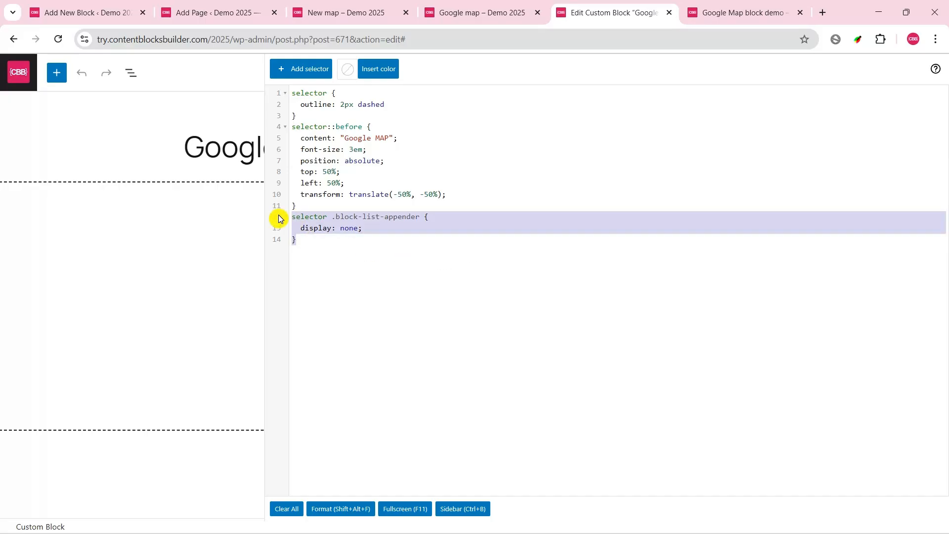
Step: Replace the empty child-selector rule in My Map's backend snippet with the copied .block-list-appender rule
{"action": "left_click", "coordinate": [91, 16]}
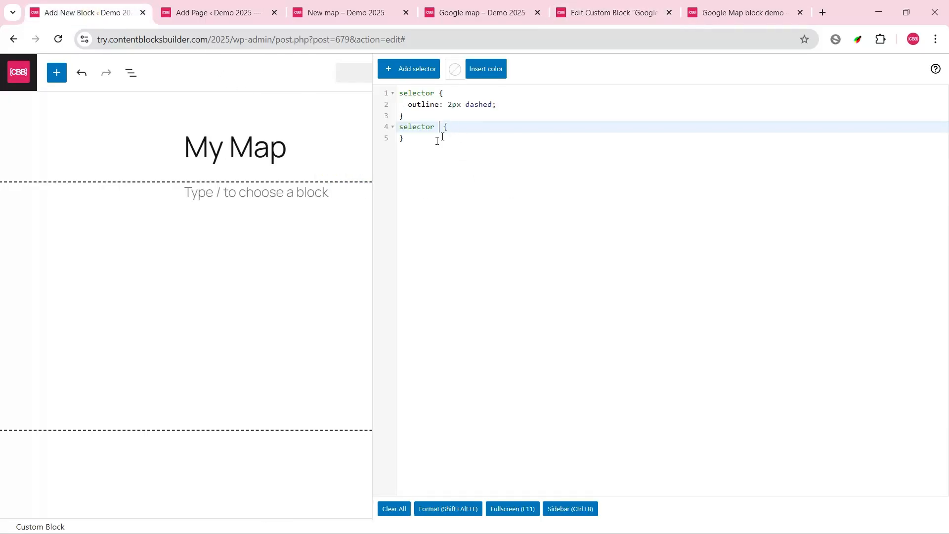
{"action": "left_click_drag", "start_coordinate": [418, 145], "coordinate": [385, 129]}
{"action": "key", "text": "ctrl+v"}
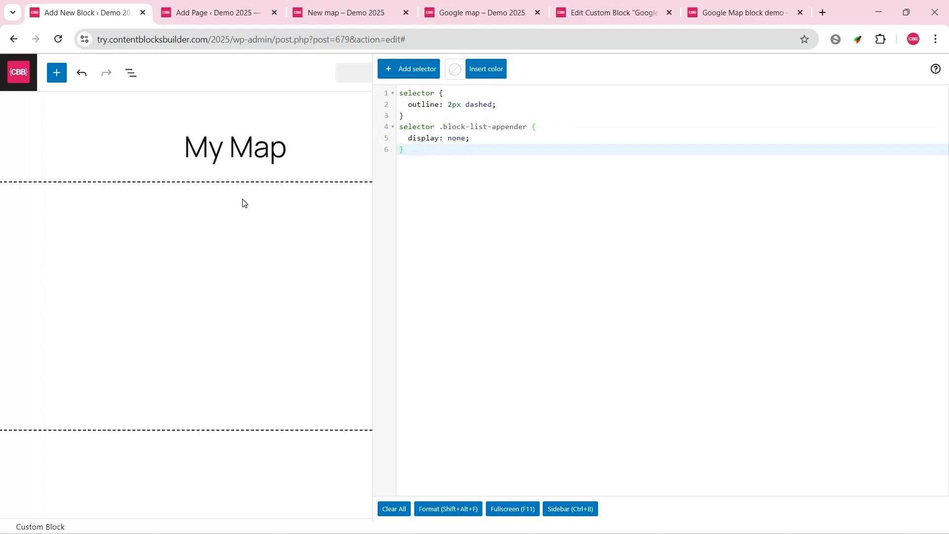
Step: Copy the Google Map block's selector::before rule to the end of My Map's backend snippet and save the block
{"action": "left_click", "coordinate": [615, 10]}
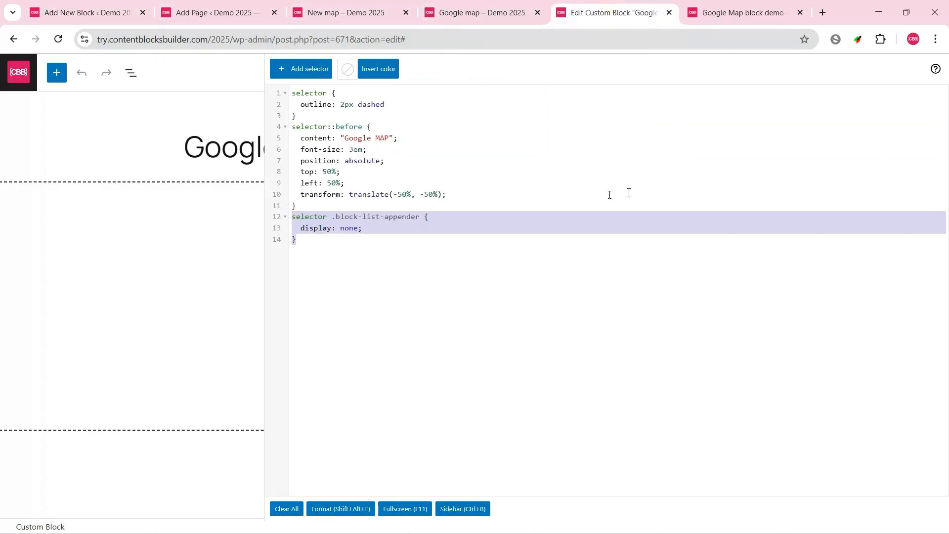
{"action": "left_click", "coordinate": [402, 169]}
{"action": "left_click_drag", "start_coordinate": [299, 203], "coordinate": [273, 132]}
{"action": "key", "text": "ctrl+c"}
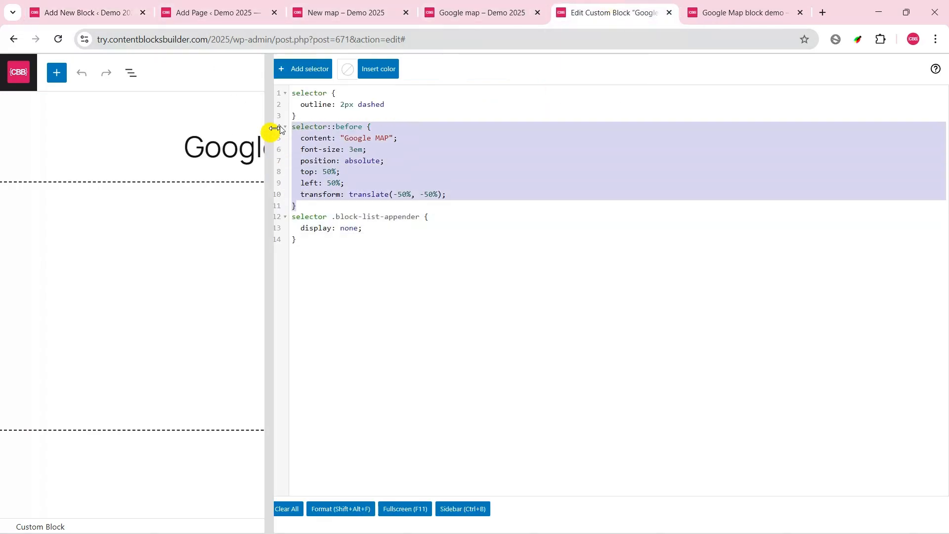
{"action": "left_click", "coordinate": [88, 13]}
{"action": "key", "text": "Return"}
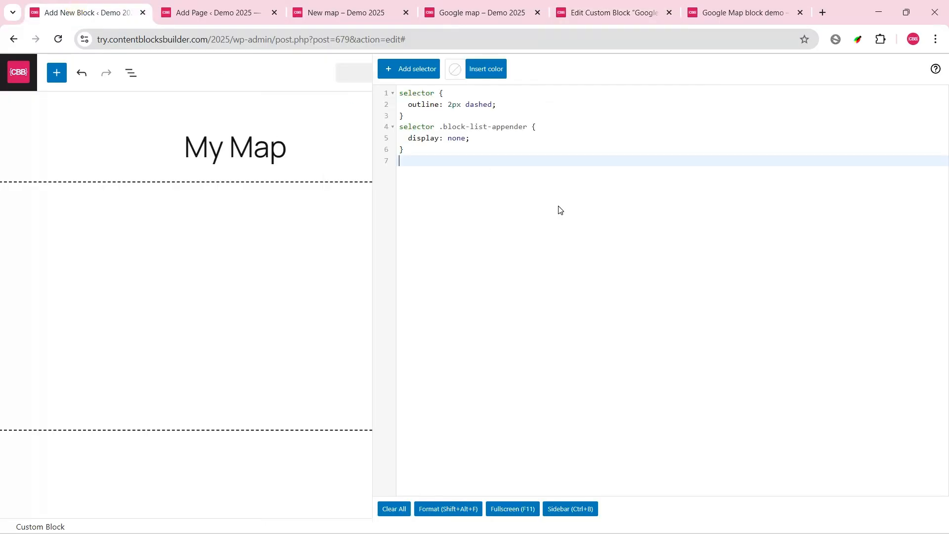
{"action": "key", "text": "ctrl+v"}
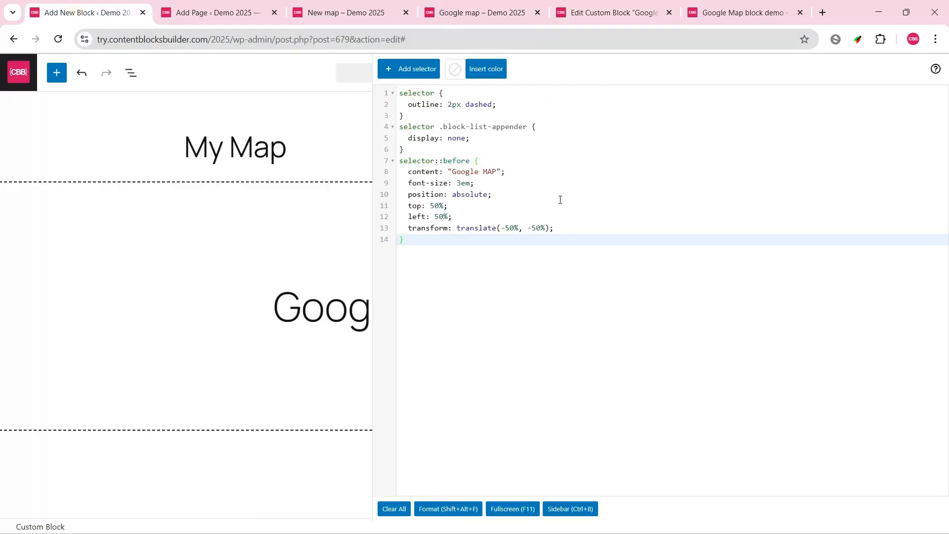
{"action": "left_click", "coordinate": [573, 503]}
{"action": "left_click", "coordinate": [897, 78]}
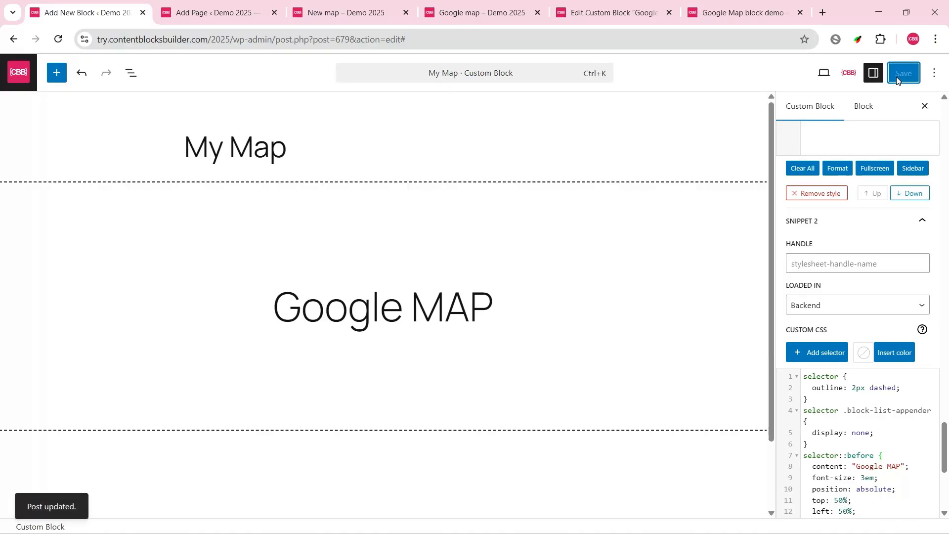
Step: Reload the New map page in the editor and on the live site to check the map block
{"action": "left_click", "coordinate": [232, 13]}
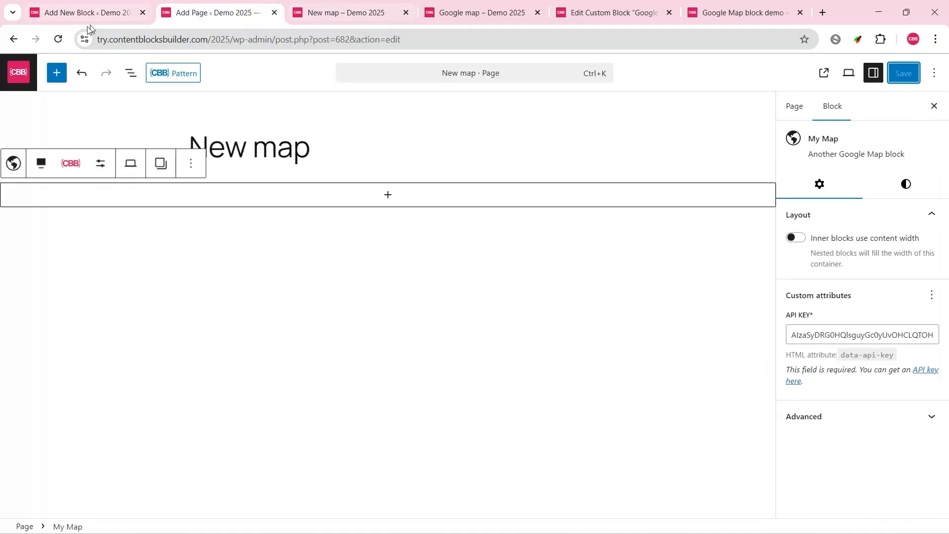
{"action": "left_click", "coordinate": [58, 40]}
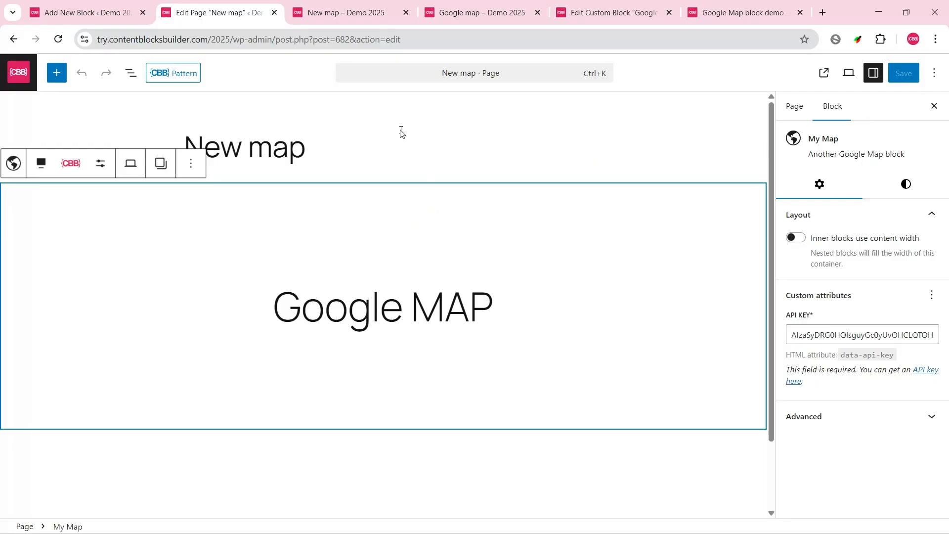
{"action": "left_click", "coordinate": [352, 12]}
{"action": "left_click", "coordinate": [58, 39]}
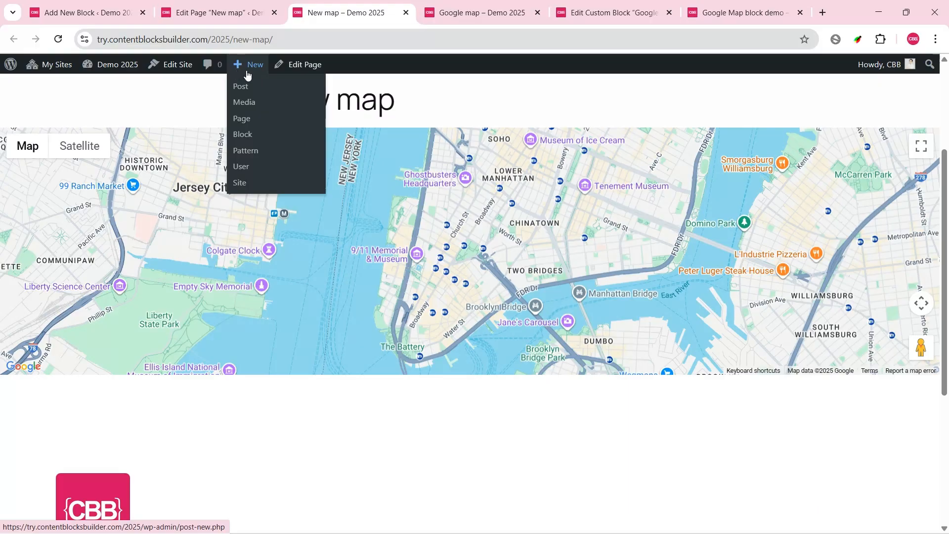
Step: Enable responsive width and responsive height supports for the My Map custom block and save it
{"action": "left_click", "coordinate": [213, 14]}
{"action": "left_click", "coordinate": [906, 183]}
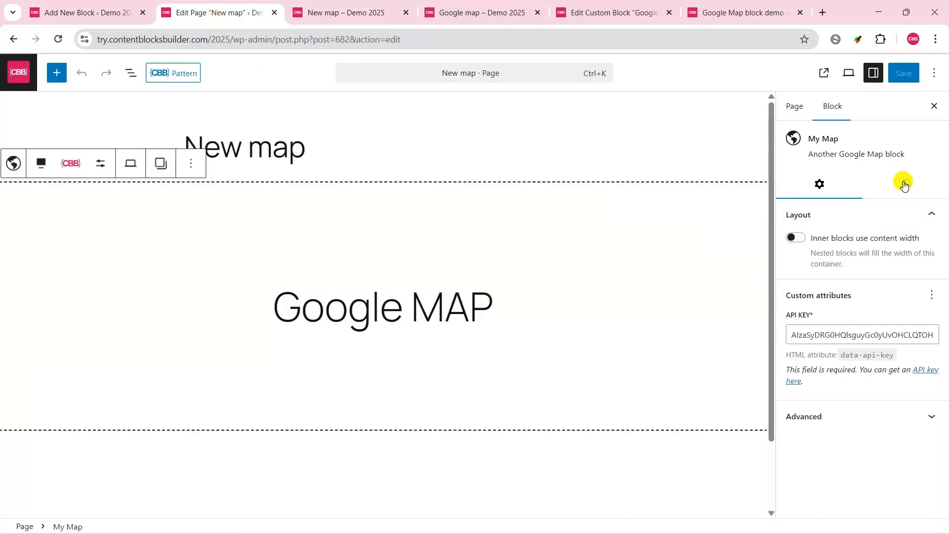
{"action": "left_click", "coordinate": [101, 13]}
{"action": "scroll", "coordinate": [808, 256], "scroll_direction": "up", "scroll_amount": 15}
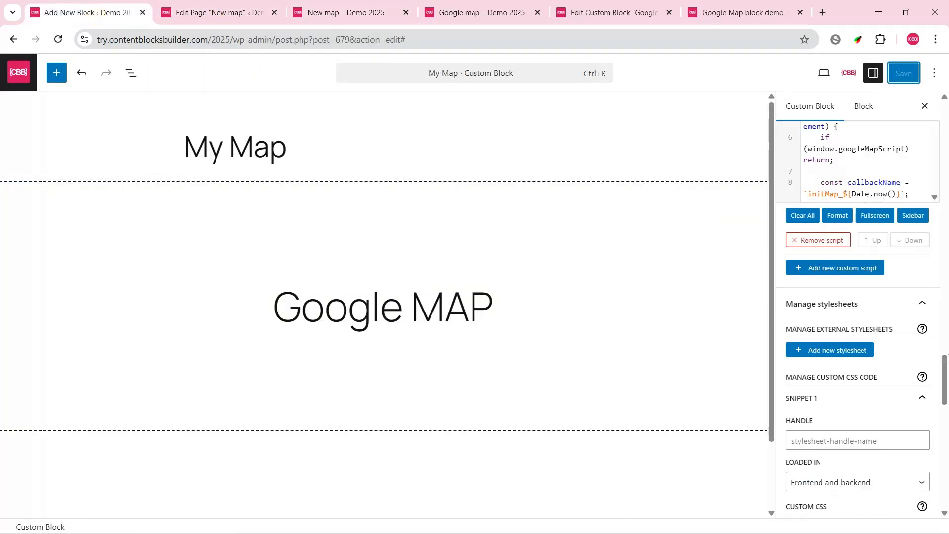
{"action": "scroll", "coordinate": [947, 358], "scroll_direction": "up", "scroll_amount": 6}
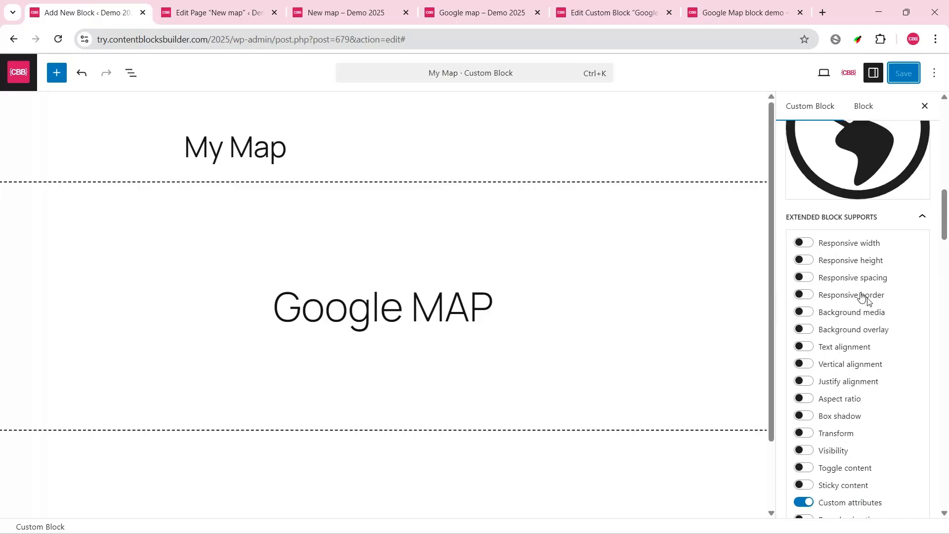
{"action": "left_click", "coordinate": [804, 260]}
{"action": "left_click", "coordinate": [803, 243]}
{"action": "scroll", "coordinate": [811, 247], "scroll_direction": "down", "scroll_amount": 6}
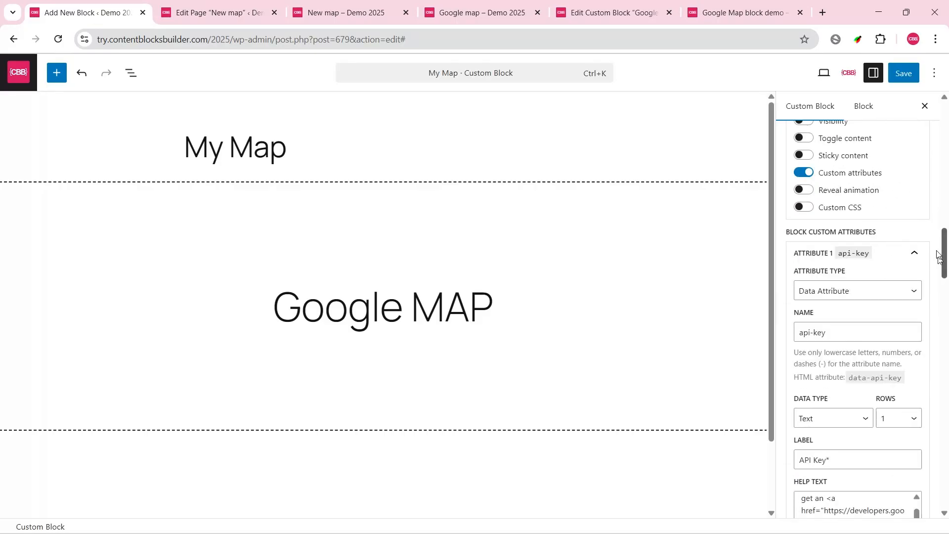
{"action": "left_click", "coordinate": [896, 83]}
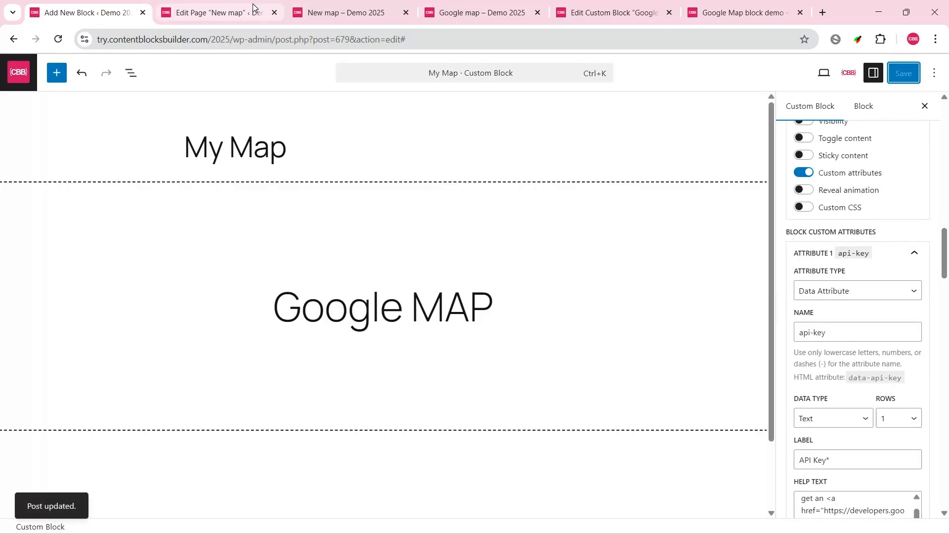
Step: Reload the New map page in the editor and set My Map's responsive height to a custom 500 px on desktop
{"action": "left_click", "coordinate": [182, 14]}
{"action": "left_click", "coordinate": [59, 39]}
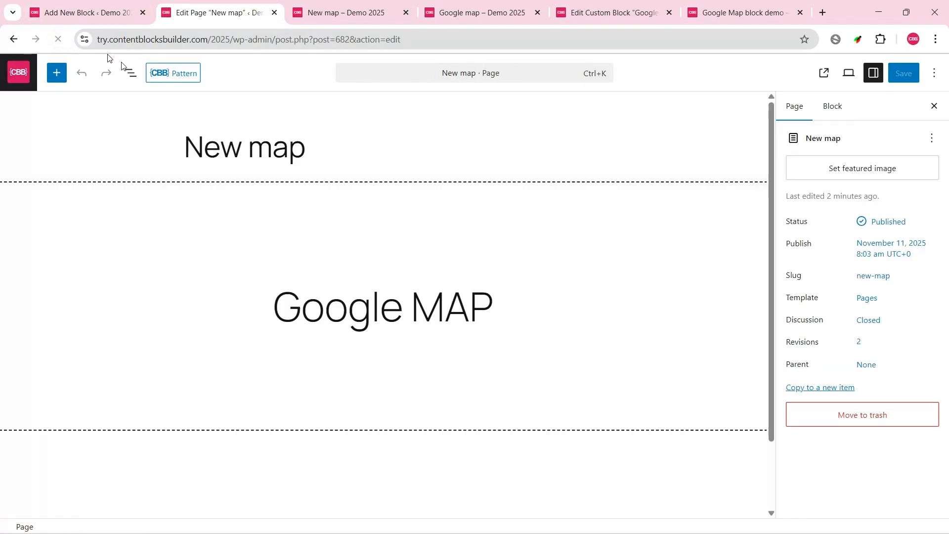
{"action": "left_click", "coordinate": [230, 191]}
{"action": "left_click", "coordinate": [906, 183]}
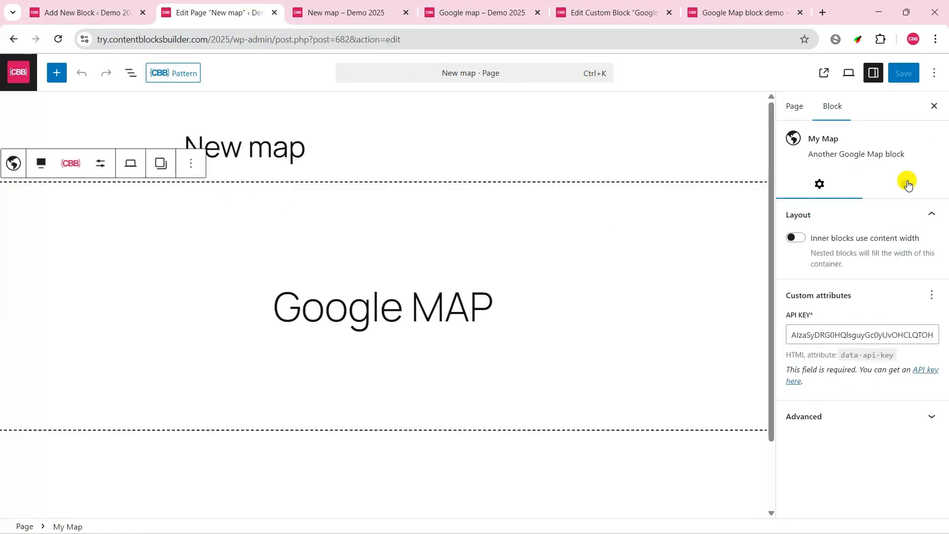
{"action": "left_click", "coordinate": [934, 398]}
{"action": "left_click", "coordinate": [816, 472]}
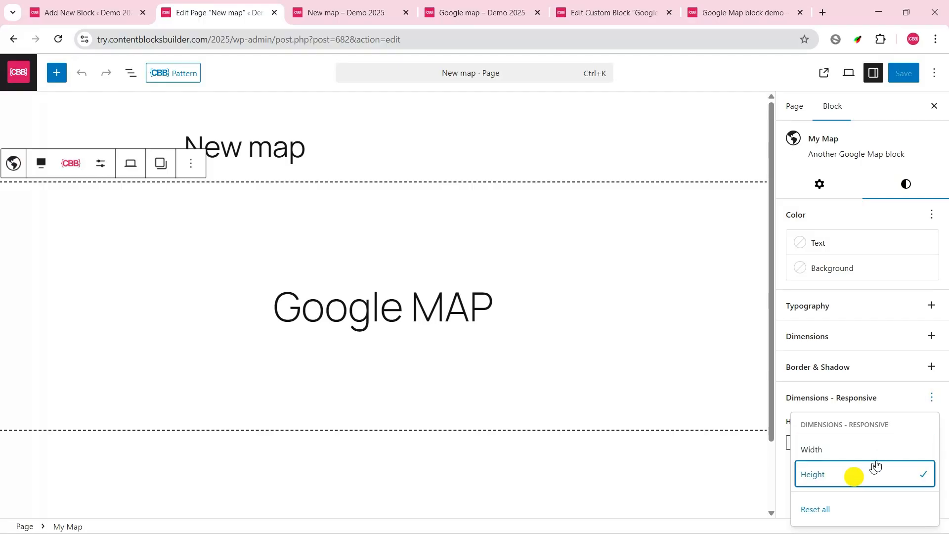
{"action": "left_click", "coordinate": [907, 441]}
{"action": "left_click", "coordinate": [819, 480]}
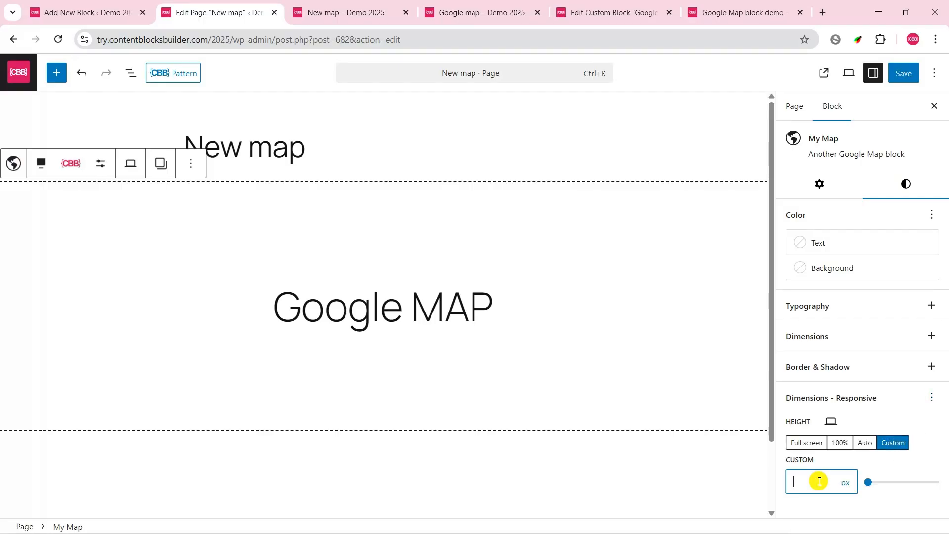
{"action": "type", "text": "500"}
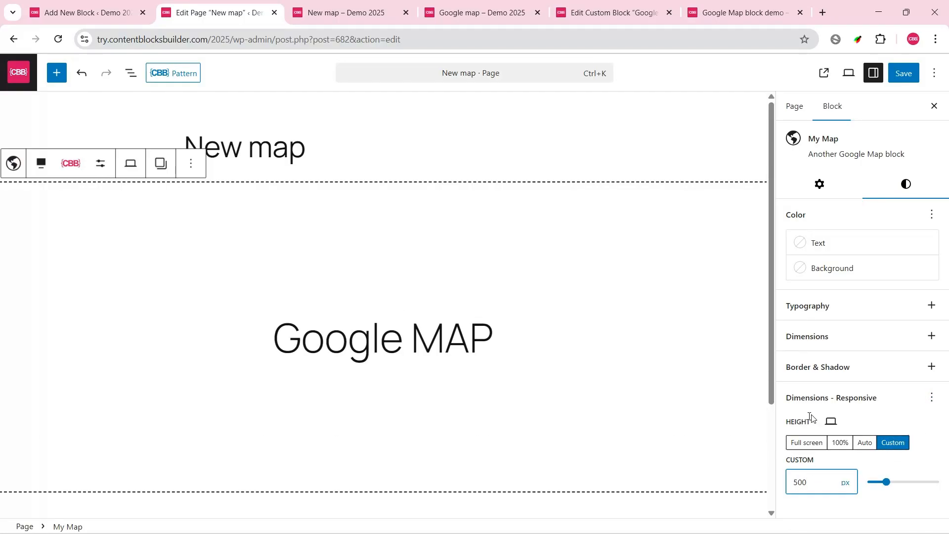
Step: Set My Map's custom height to 400 px for mobile, save the page and reload the live New map page
{"action": "left_click", "coordinate": [830, 421]}
{"action": "left_click", "coordinate": [855, 454]}
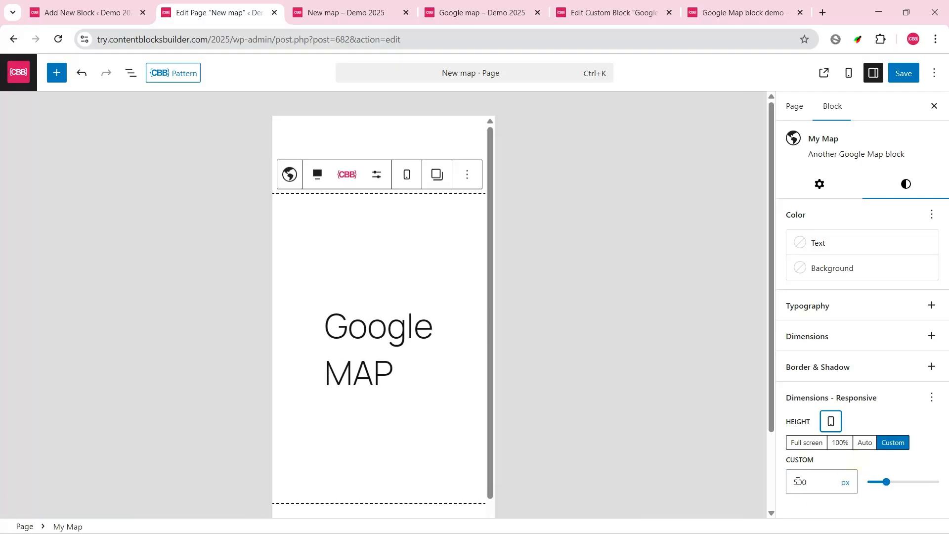
{"action": "left_click", "coordinate": [796, 481]}
{"action": "key", "text": "BackSpace"}
{"action": "type", "text": "4"}
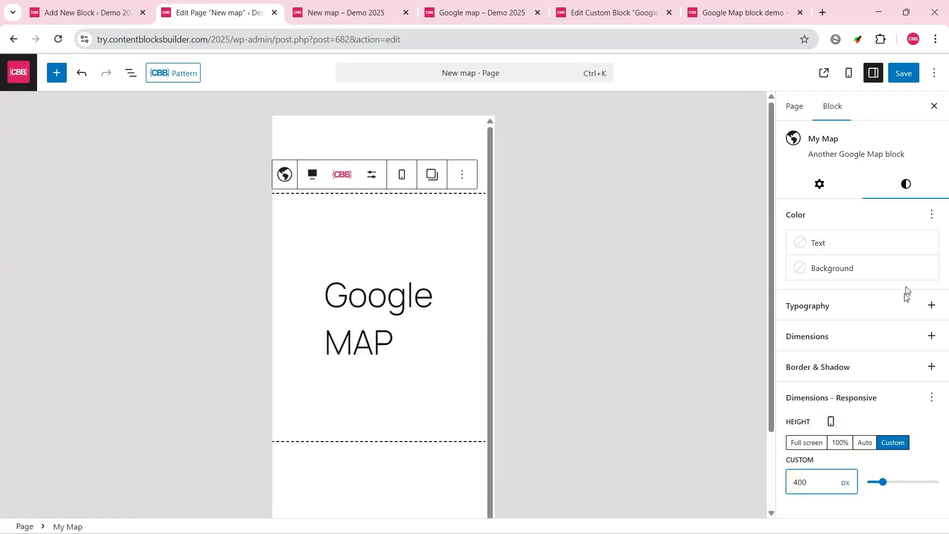
{"action": "left_click", "coordinate": [903, 76]}
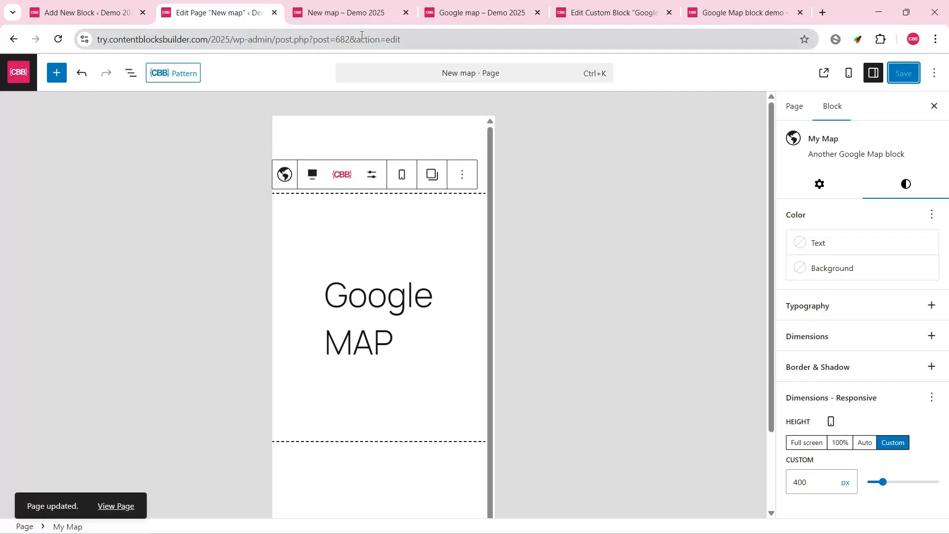
{"action": "left_click", "coordinate": [352, 15]}
{"action": "left_click", "coordinate": [58, 40]}
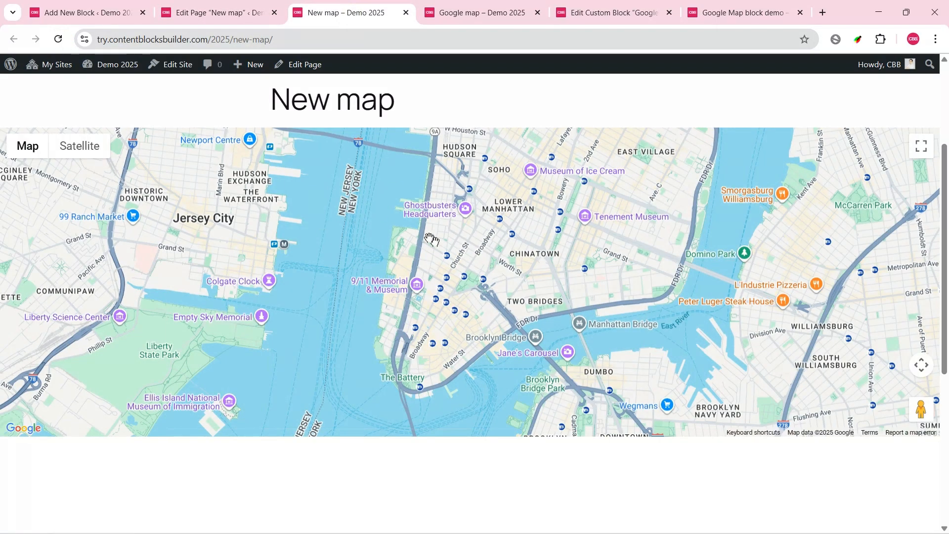
Step: Collapse the api-key attribute in the My Map custom block and add a second custom attribute
{"action": "left_click", "coordinate": [125, 5]}
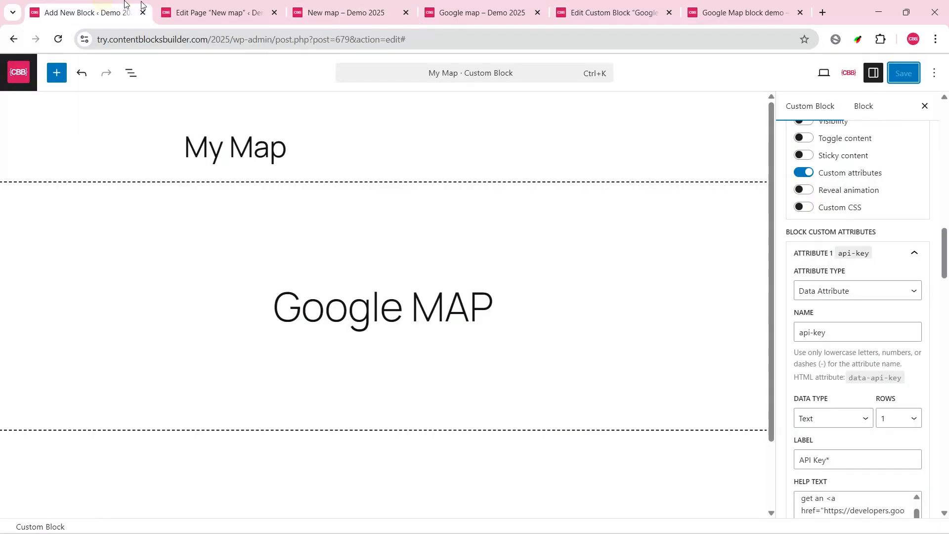
{"action": "scroll", "coordinate": [927, 281], "scroll_direction": "down", "scroll_amount": 3}
{"action": "scroll", "coordinate": [924, 289], "scroll_direction": "up", "scroll_amount": 3}
{"action": "left_click", "coordinate": [917, 256]}
{"action": "left_click", "coordinate": [844, 303]}
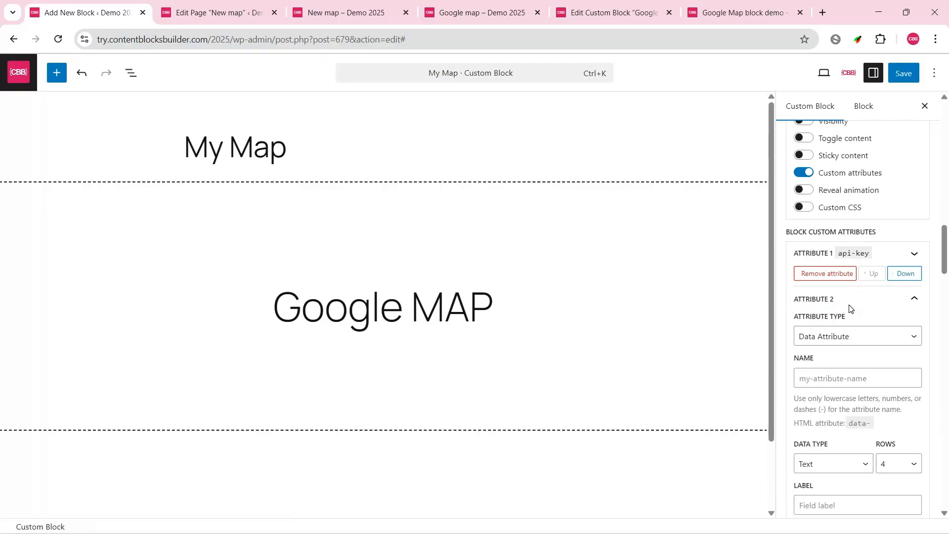
{"action": "left_click", "coordinate": [845, 377]}
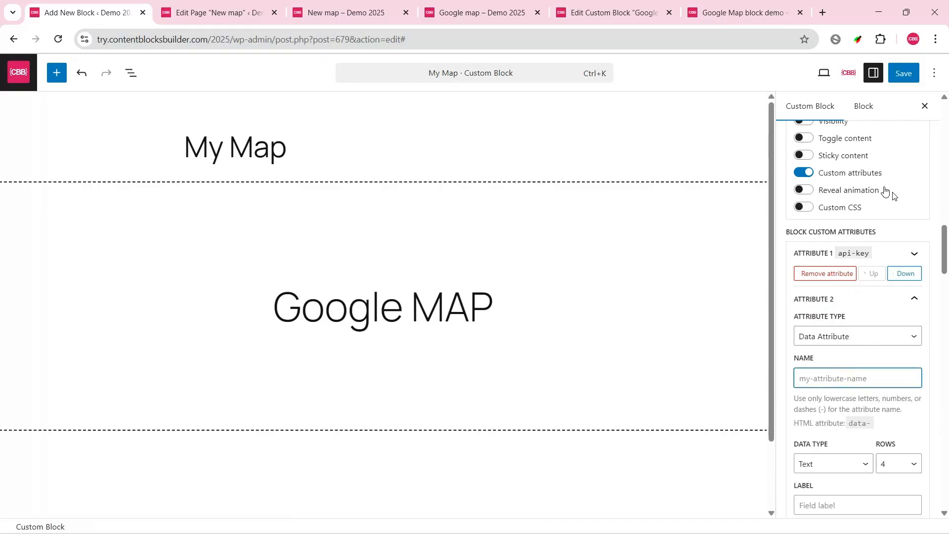
Step: Examine the initMap function in My Map's custom JavaScript for the data attribute names it reads
{"action": "left_click_drag", "start_coordinate": [945, 269], "coordinate": [946, 381]}
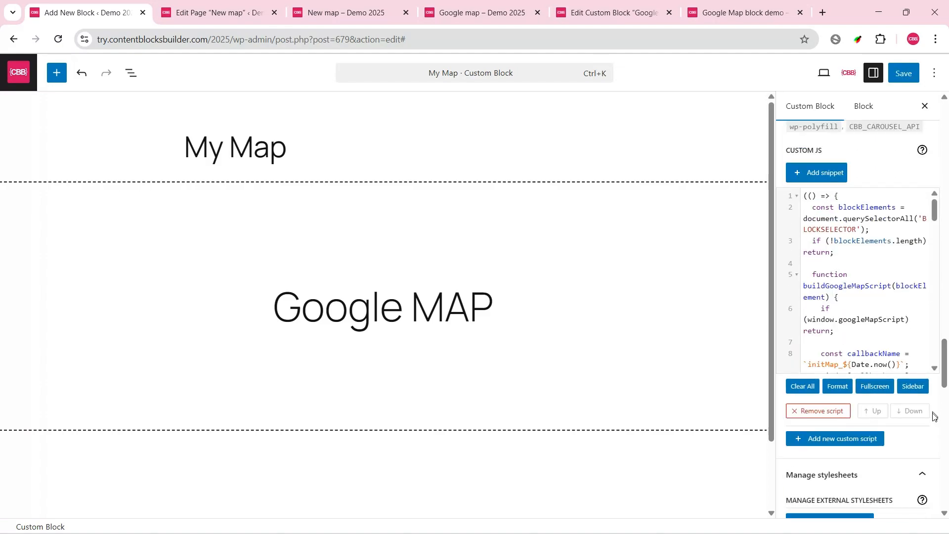
{"action": "left_click", "coordinate": [912, 386]}
{"action": "scroll", "coordinate": [497, 303], "scroll_direction": "down", "scroll_amount": 5}
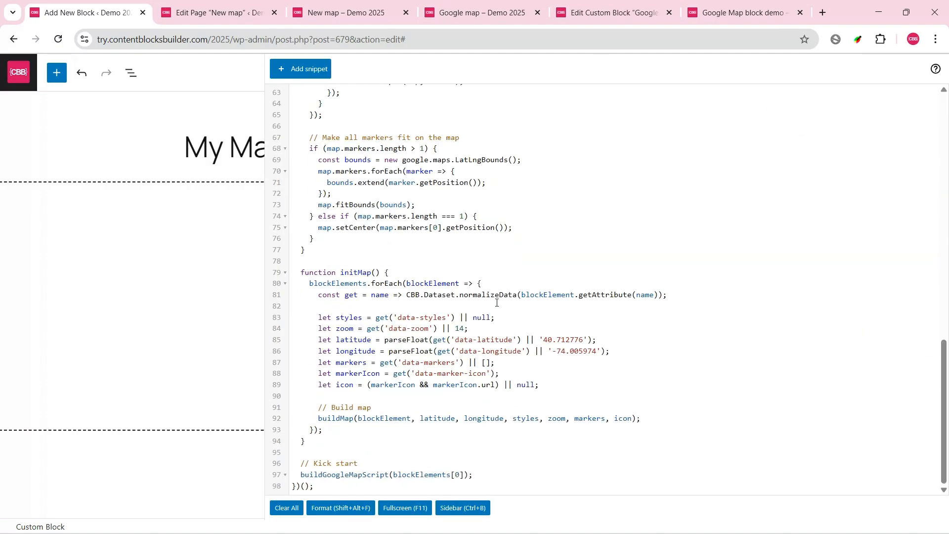
{"action": "left_click", "coordinate": [390, 317]}
{"action": "left_click_drag", "start_coordinate": [316, 316], "coordinate": [591, 386]}
{"action": "left_click", "coordinate": [500, 342]}
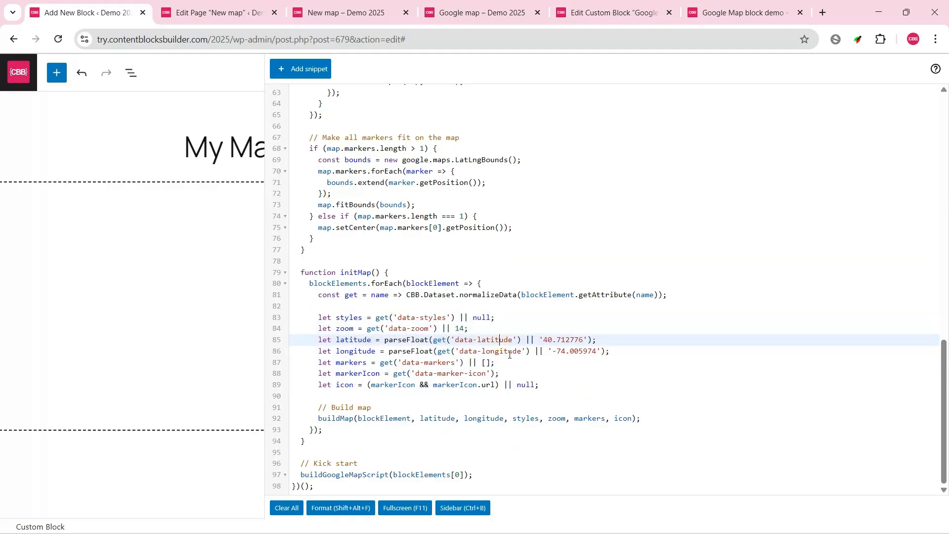
{"action": "left_click", "coordinate": [504, 352]}
{"action": "left_click", "coordinate": [421, 329]}
{"action": "left_click", "coordinate": [435, 307]}
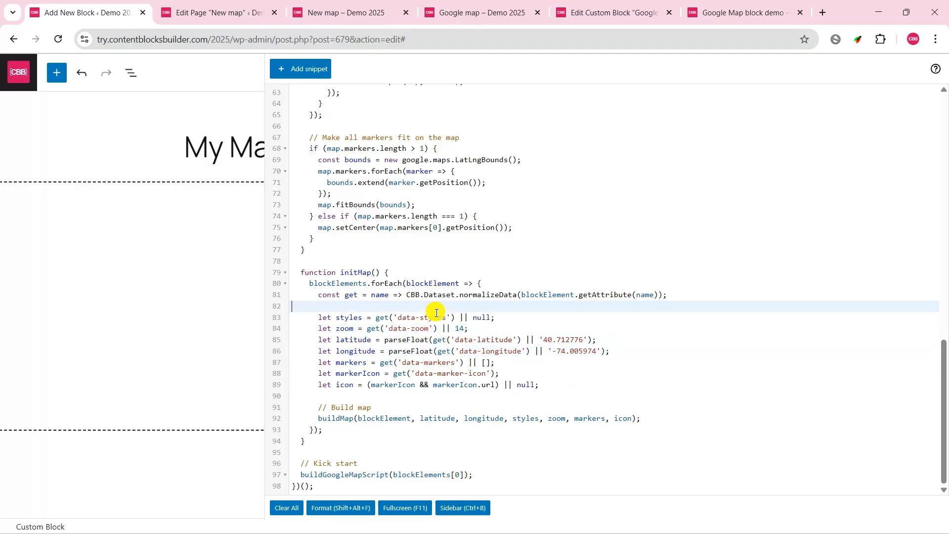
{"action": "left_click", "coordinate": [437, 362]}
{"action": "left_click", "coordinate": [452, 374]}
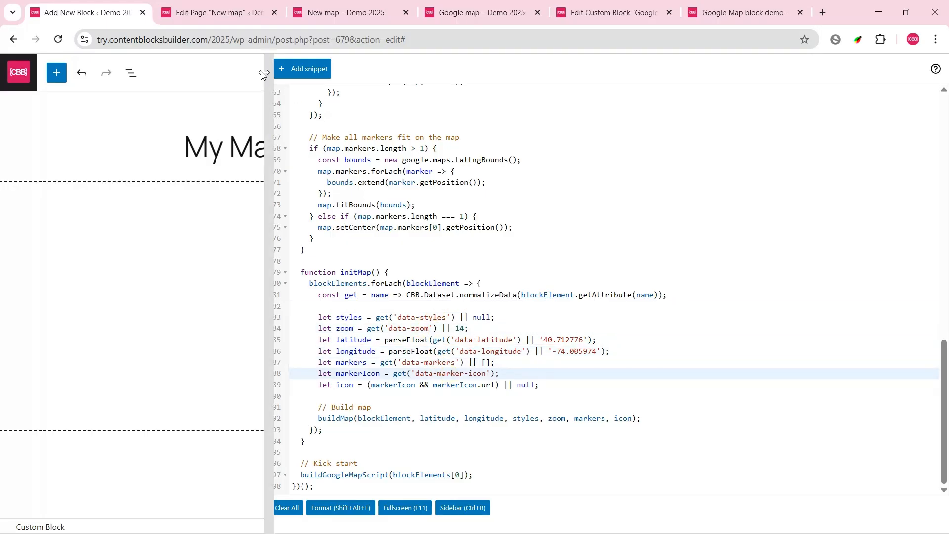
{"action": "left_click", "coordinate": [463, 508]}
Step: Name My Map's second attribute latitude, set its text field to 1 row and label it Latitude
{"action": "scroll", "coordinate": [947, 394], "scroll_direction": "up", "scroll_amount": 15}
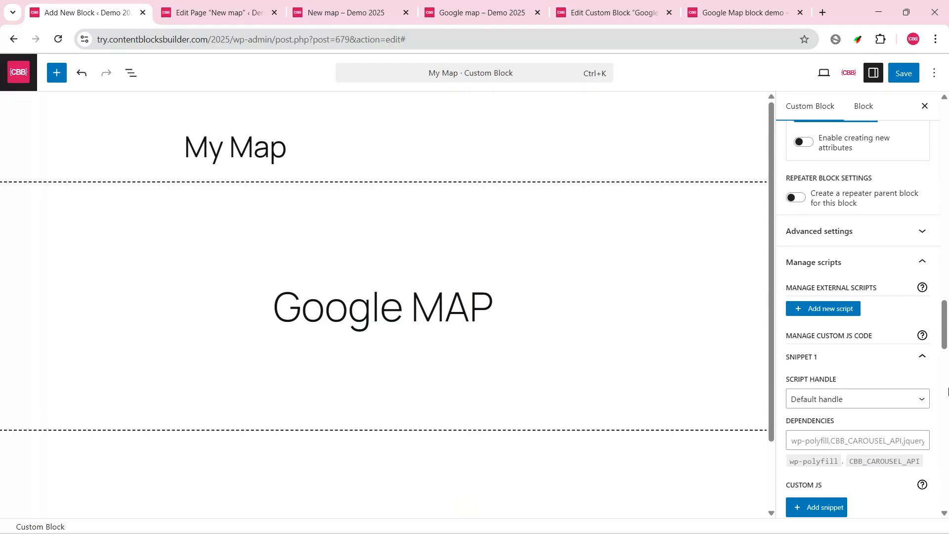
{"action": "left_click", "coordinate": [833, 379]}
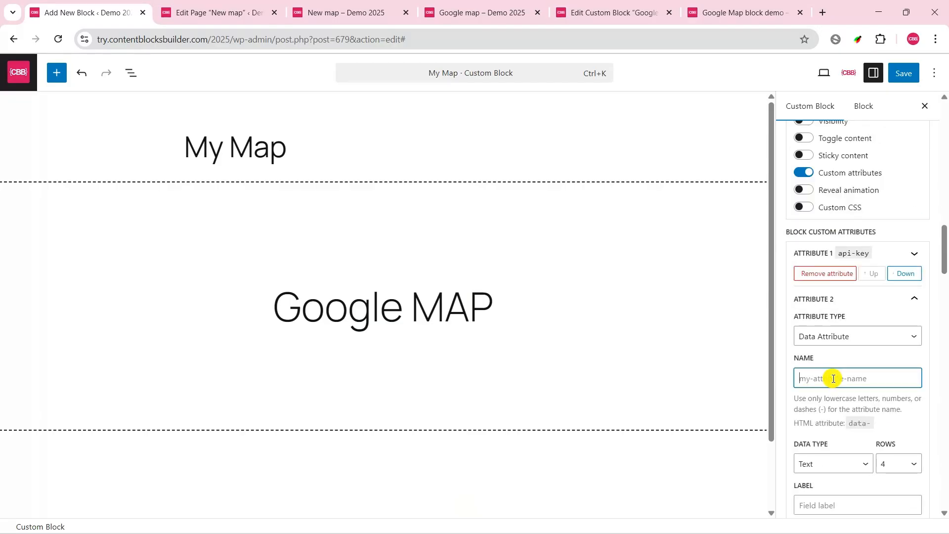
{"action": "type", "text": "latitude"}
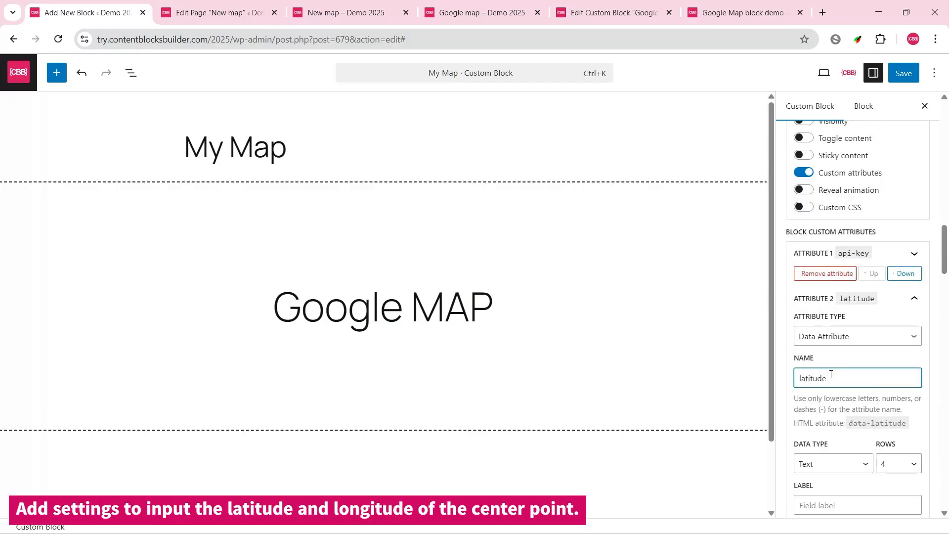
{"action": "left_click", "coordinate": [898, 463]}
{"action": "left_click", "coordinate": [899, 313]}
{"action": "scroll", "coordinate": [900, 312], "scroll_direction": "down", "scroll_amount": 3}
{"action": "left_click", "coordinate": [836, 336]}
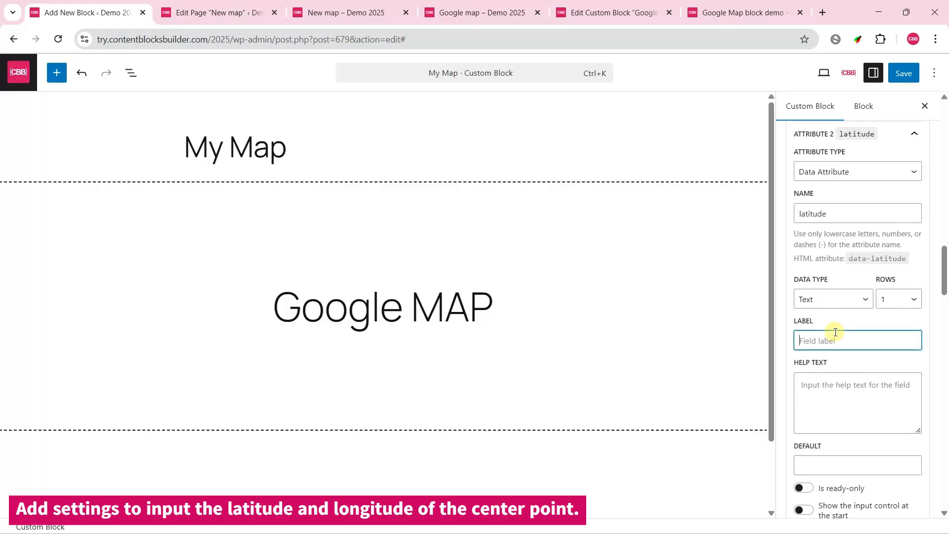
{"action": "type", "text": "Latitude"}
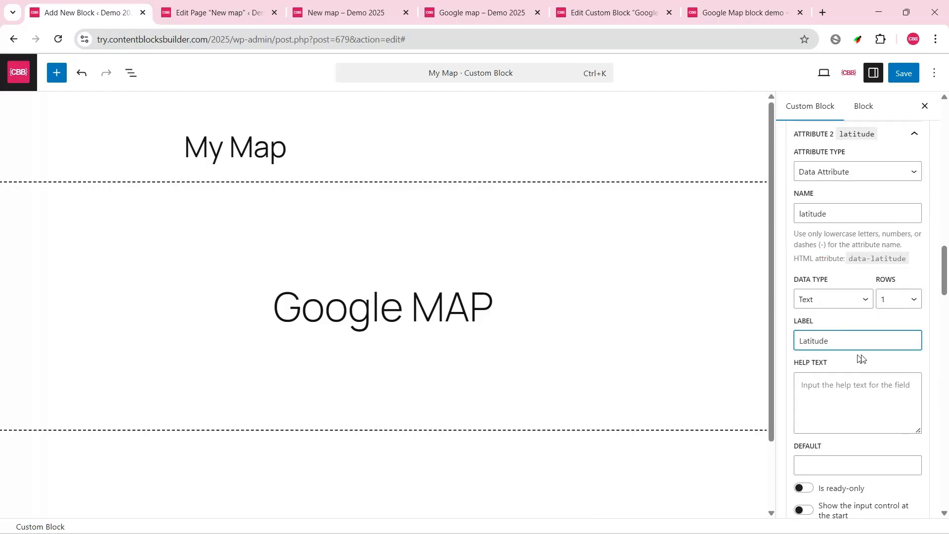
Step: Copy the help text from the latitude attribute of the Google Map custom block
{"action": "scroll", "coordinate": [860, 358], "scroll_direction": "down", "scroll_amount": 3}
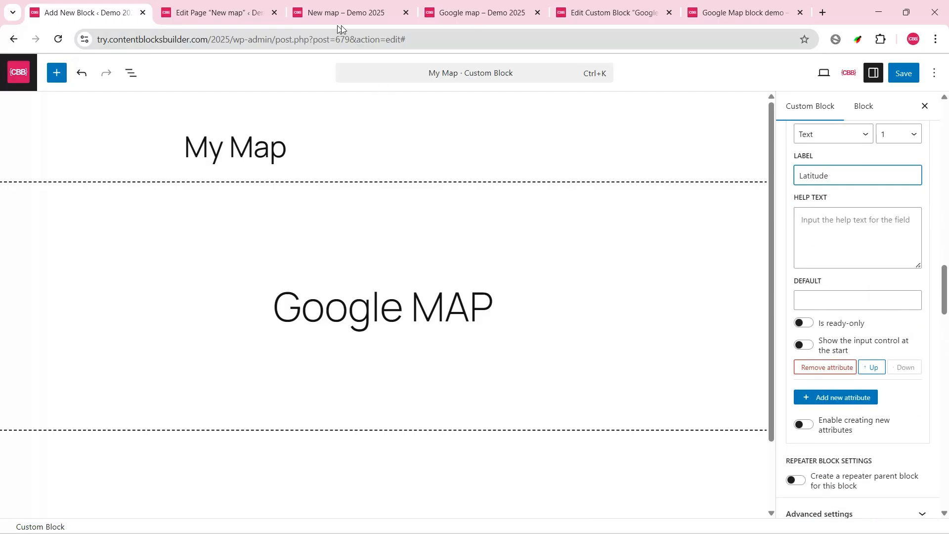
{"action": "left_click", "coordinate": [618, 19]}
{"action": "left_click", "coordinate": [423, 508]}
{"action": "scroll", "coordinate": [915, 240], "scroll_direction": "up", "scroll_amount": 10}
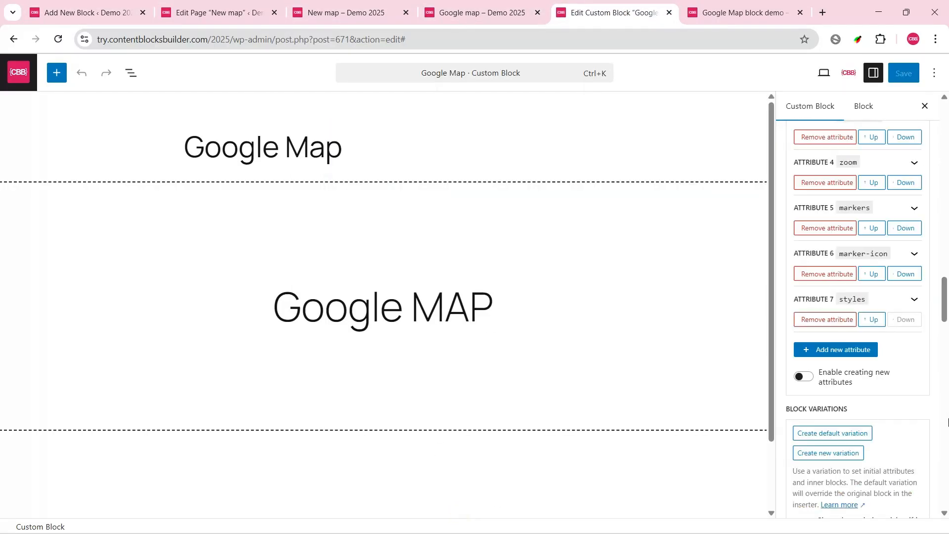
{"action": "scroll", "coordinate": [915, 239], "scroll_direction": "down", "scroll_amount": 3}
{"action": "left_click", "coordinate": [915, 239]}
{"action": "scroll", "coordinate": [869, 329], "scroll_direction": "down", "scroll_amount": 3}
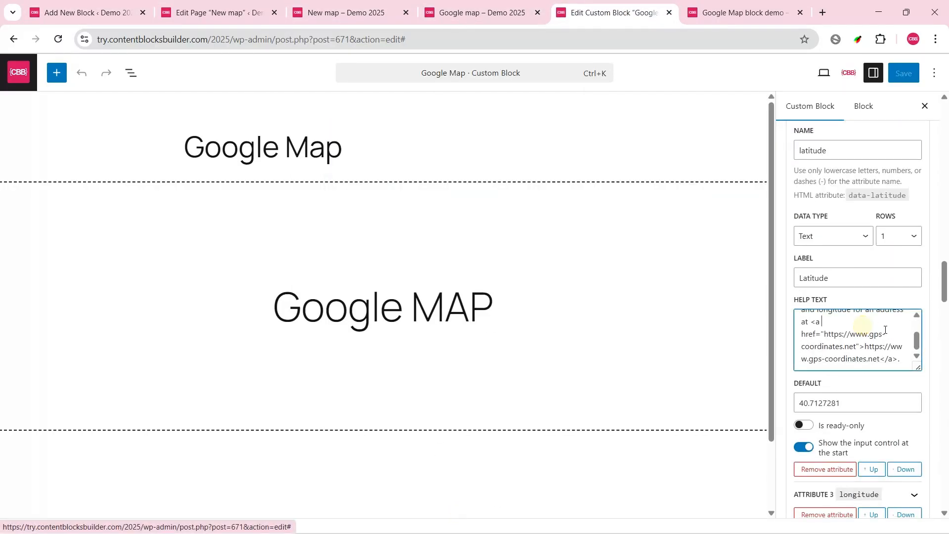
{"action": "triple_click", "coordinate": [869, 329]}
Step: Paste the copied help text into My Map's latitude attribute and show its input control at the start
{"action": "left_click", "coordinate": [101, 10]}
{"action": "left_click", "coordinate": [860, 260]}
{"action": "key", "text": "ctrl+v"}
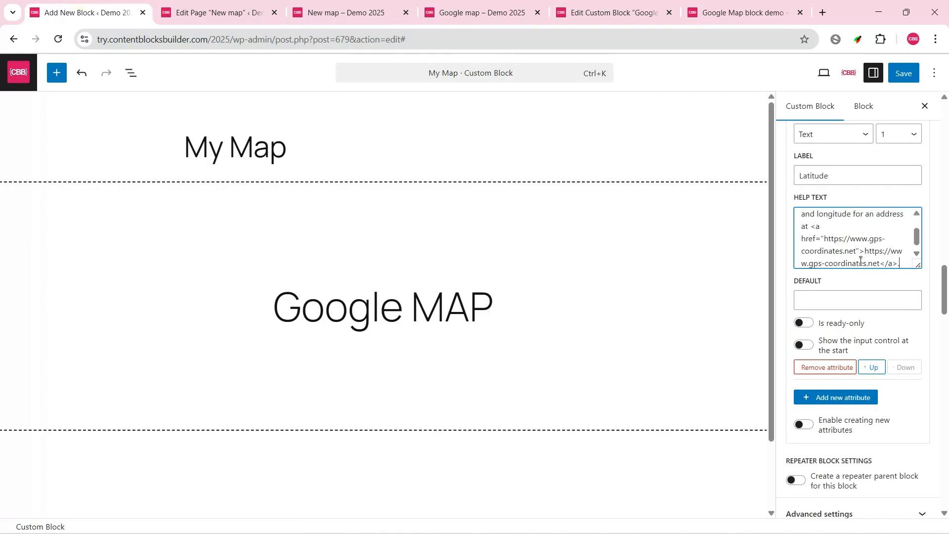
{"action": "left_click", "coordinate": [799, 345]}
{"action": "scroll", "coordinate": [870, 345], "scroll_direction": "down", "scroll_amount": 3}
{"action": "scroll", "coordinate": [868, 366], "scroll_direction": "up", "scroll_amount": 3}
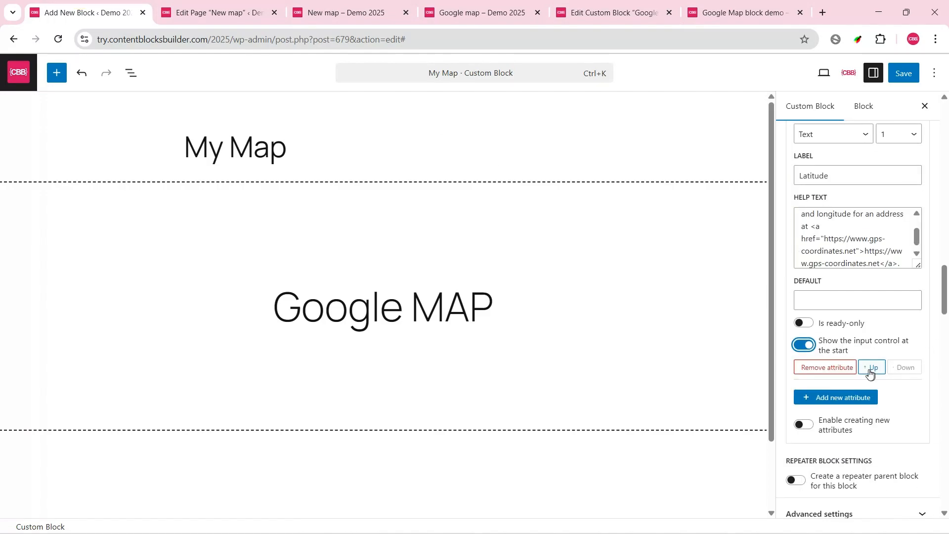
Step: Add a third attribute named longitude with a 1-row text field, label it Longitude and show its input control at the start
{"action": "left_click", "coordinate": [872, 397]}
{"action": "scroll", "coordinate": [869, 403], "scroll_direction": "down", "scroll_amount": 3}
{"action": "left_click", "coordinate": [830, 306]}
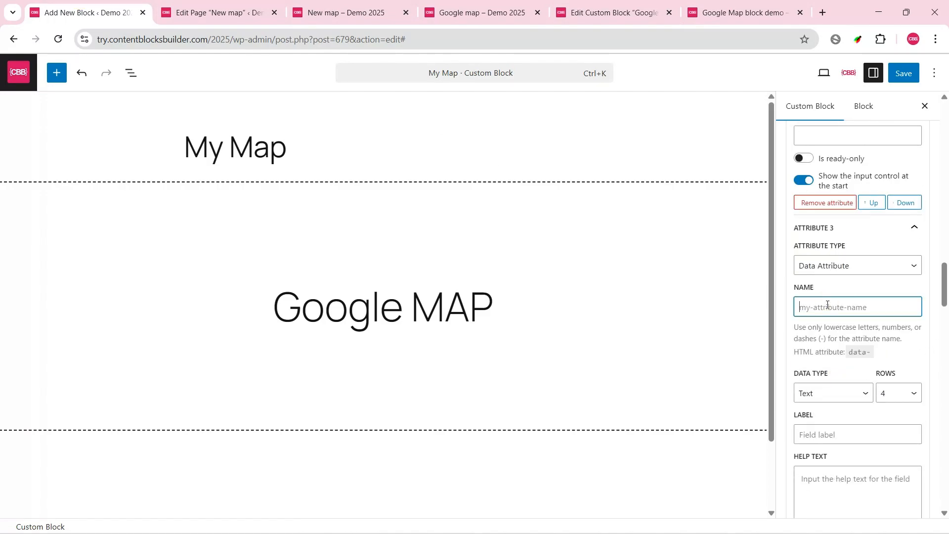
{"action": "type", "text": "longitude"}
{"action": "left_click", "coordinate": [906, 392]}
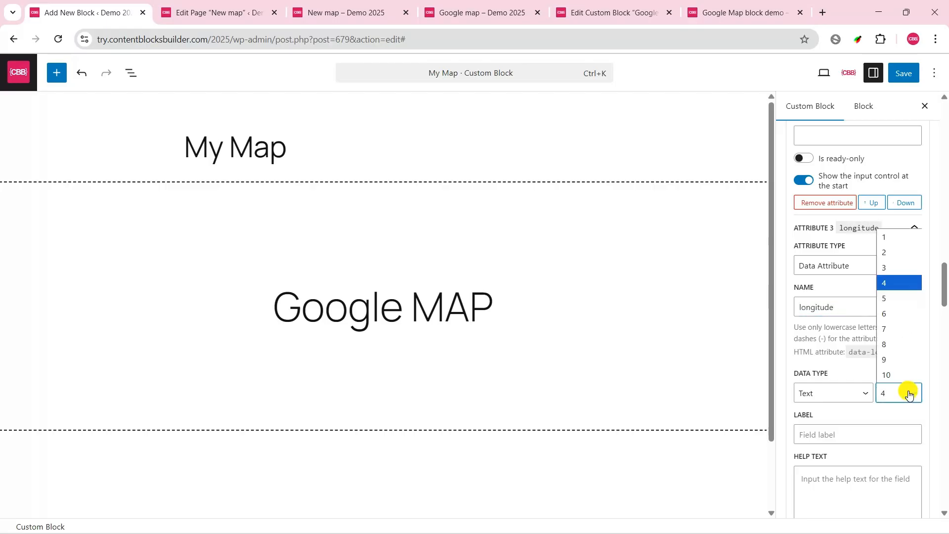
{"action": "left_click", "coordinate": [896, 244]}
{"action": "left_click", "coordinate": [840, 429]}
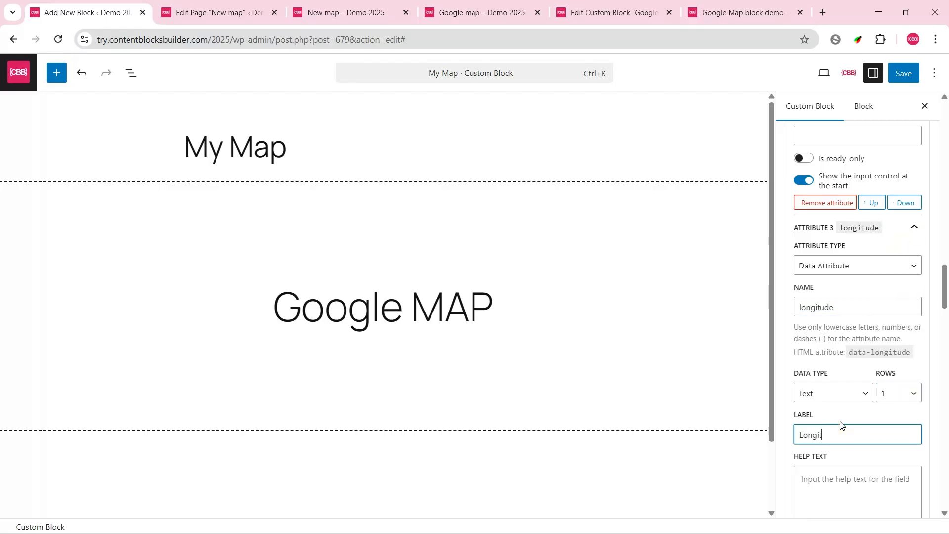
{"action": "scroll", "coordinate": [846, 465], "scroll_direction": "down", "scroll_amount": 3}
{"action": "left_click", "coordinate": [837, 438]}
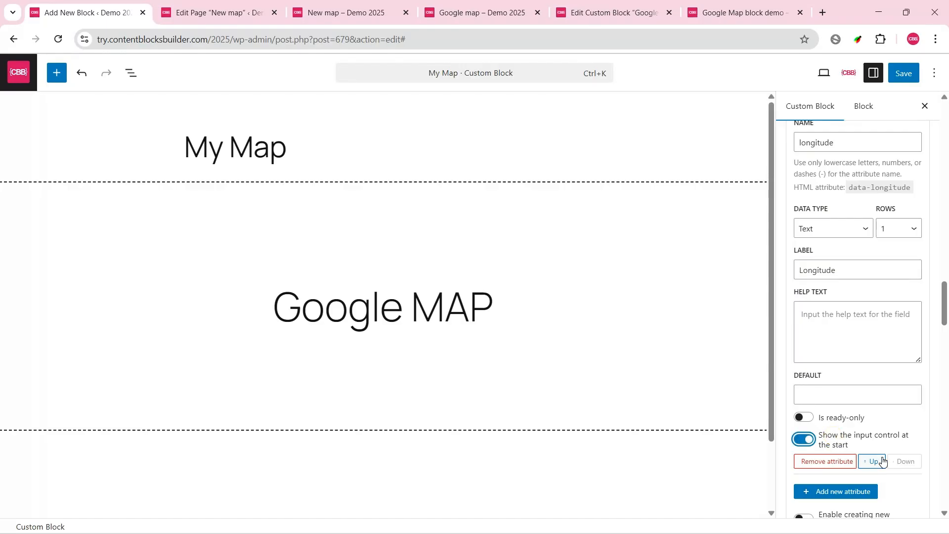
Step: Add a fourth attribute named markers, set its data type to Repeater and label it Markers
{"action": "scroll", "coordinate": [830, 445], "scroll_direction": "down", "scroll_amount": 3}
{"action": "left_click", "coordinate": [841, 329]}
{"action": "scroll", "coordinate": [896, 310], "scroll_direction": "down", "scroll_amount": 3}
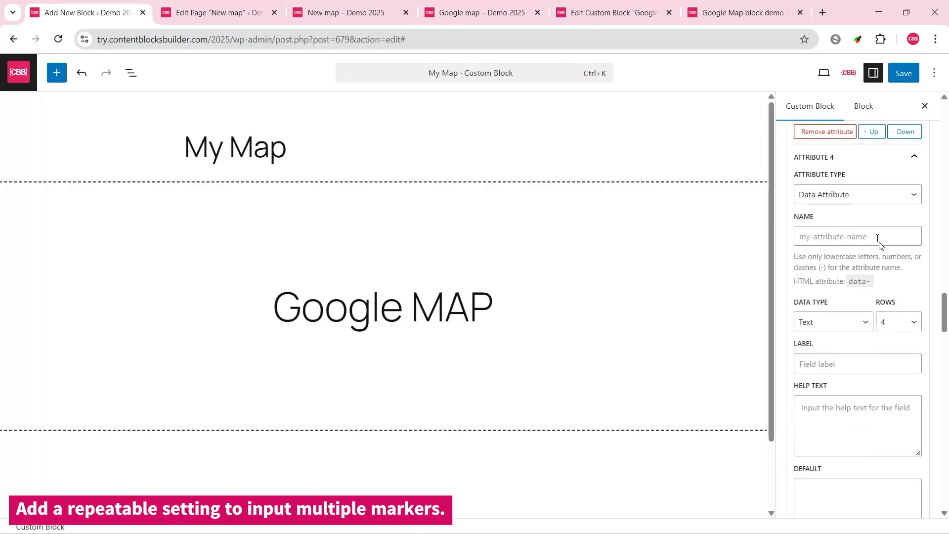
{"action": "left_click", "coordinate": [836, 236]}
{"action": "type", "text": "markers"}
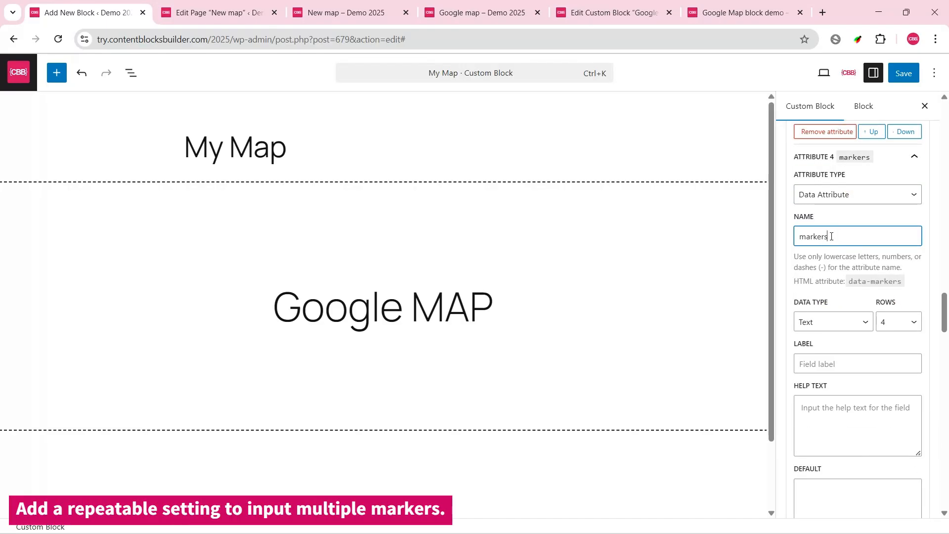
{"action": "left_click", "coordinate": [853, 321]}
{"action": "left_click", "coordinate": [832, 506]}
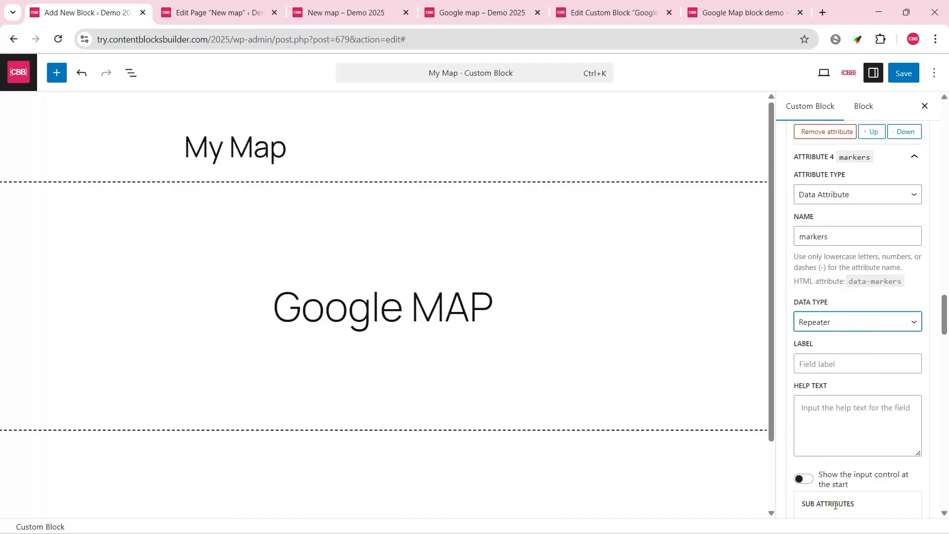
{"action": "scroll", "coordinate": [833, 303], "scroll_direction": "down", "scroll_amount": 3}
{"action": "left_click", "coordinate": [824, 202]}
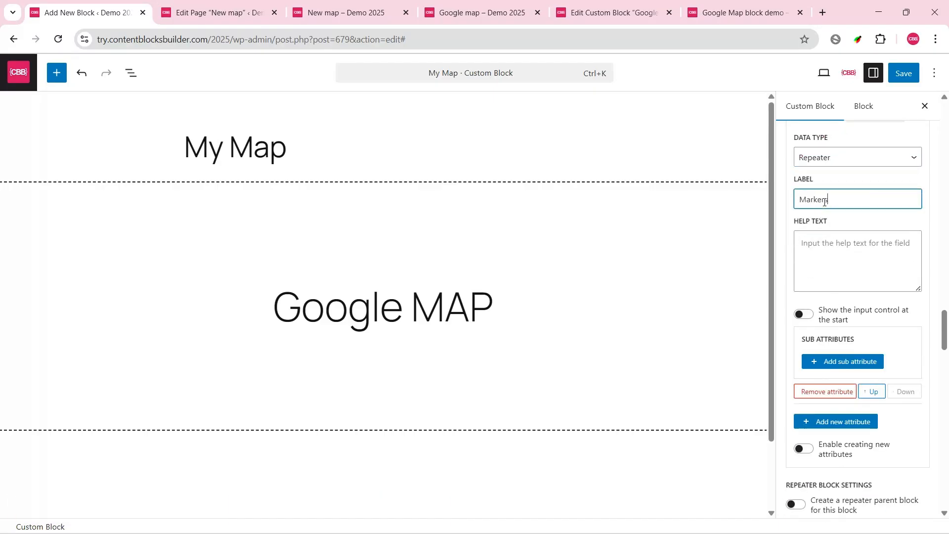
Step: Add a markers sub attribute named lat with 1 row and the label Latitude, and show its input control at the start
{"action": "left_click", "coordinate": [865, 357]}
{"action": "scroll", "coordinate": [864, 306], "scroll_direction": "down", "scroll_amount": 3}
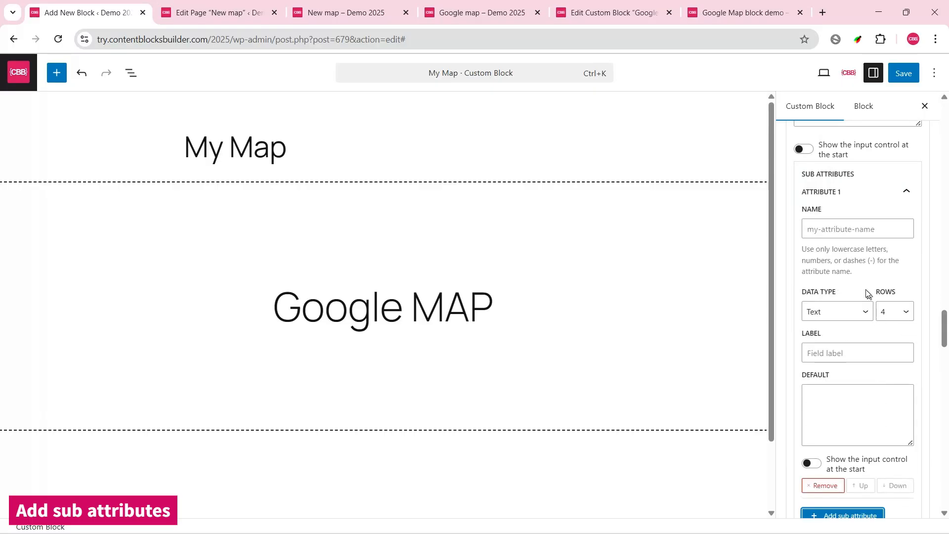
{"action": "left_click", "coordinate": [836, 227]}
{"action": "type", "text": "lat"}
{"action": "left_click", "coordinate": [894, 311]}
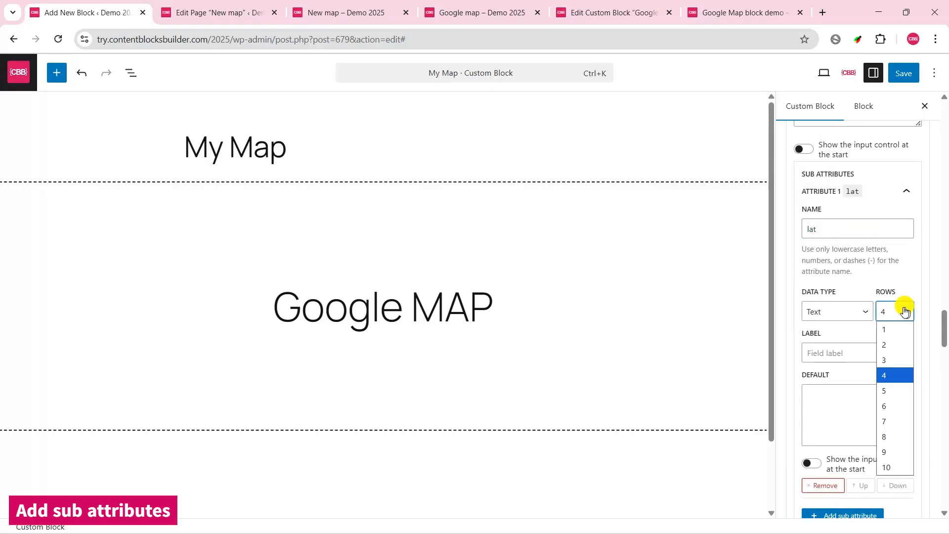
{"action": "left_click", "coordinate": [894, 328]}
{"action": "left_click", "coordinate": [863, 355]}
{"action": "type", "text": "Latitude"}
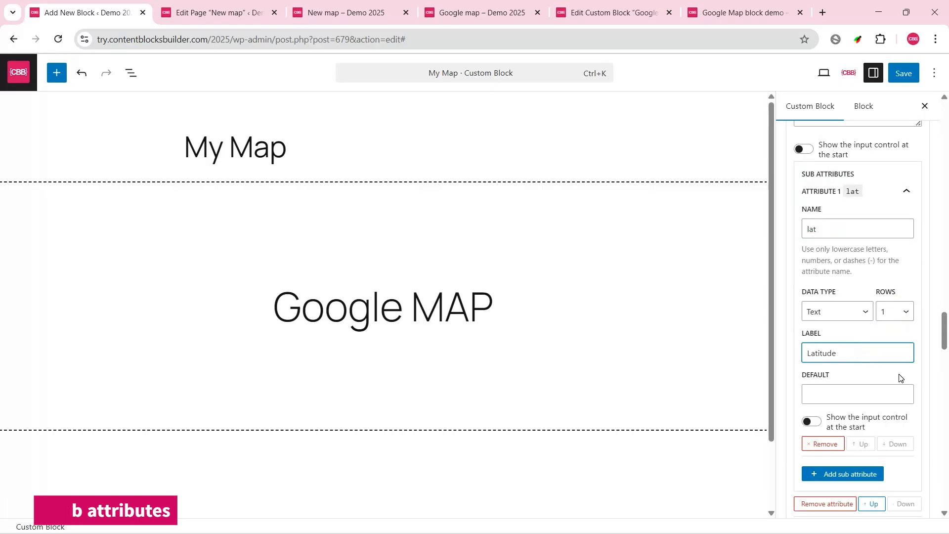
{"action": "left_click", "coordinate": [811, 421]}
Step: Add a second markers sub attribute named lng with 1 row and the label Longitude, showing its input control at the start
{"action": "left_click", "coordinate": [847, 472]}
{"action": "scroll", "coordinate": [861, 369], "scroll_direction": "down", "scroll_amount": 3}
{"action": "left_click", "coordinate": [855, 345]}
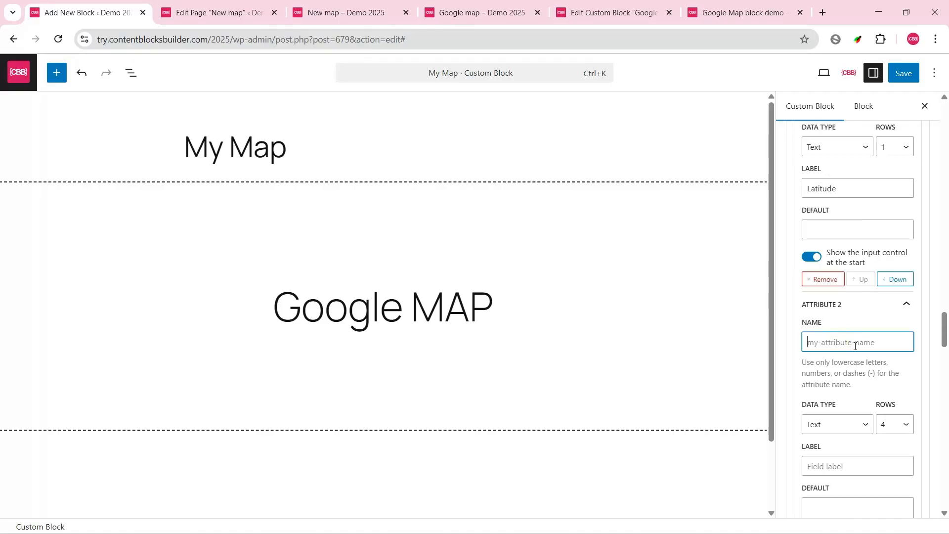
{"action": "type", "text": "lng"}
{"action": "left_click", "coordinate": [905, 428]}
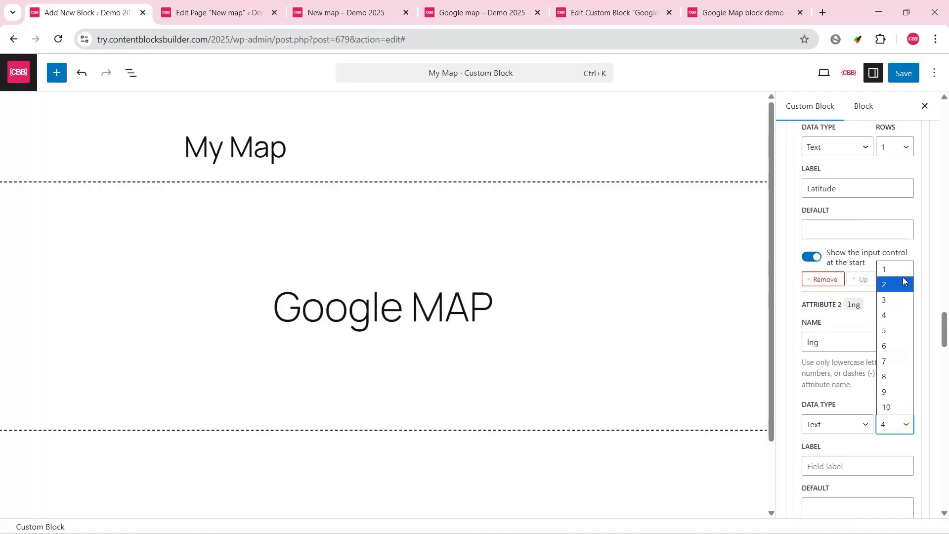
{"action": "left_click", "coordinate": [903, 277]}
{"action": "scroll", "coordinate": [887, 383], "scroll_direction": "down", "scroll_amount": 6}
{"action": "scroll", "coordinate": [848, 298], "scroll_direction": "up", "scroll_amount": 3}
{"action": "left_click", "coordinate": [848, 299]}
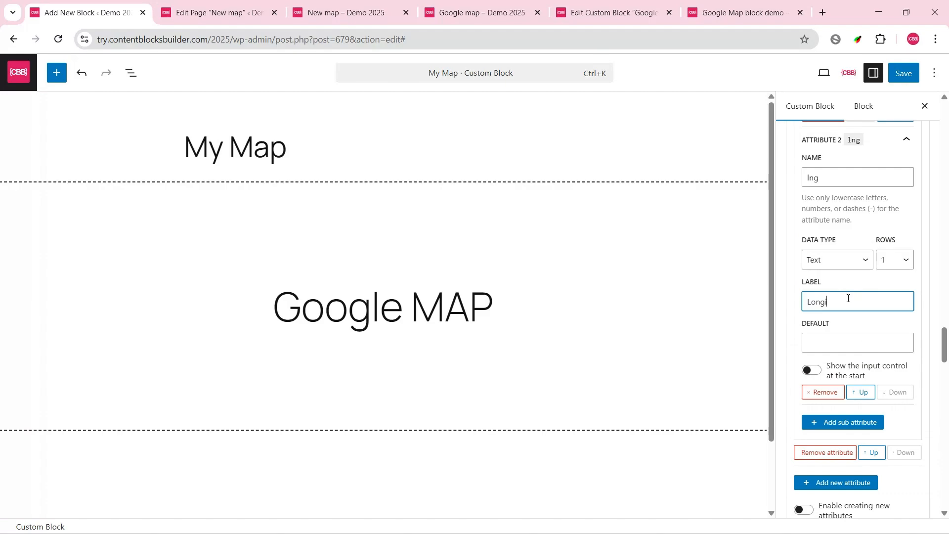
{"action": "left_click", "coordinate": [817, 369]}
Step: Add a third markers sub attribute named info, label it The info window and show its input control at the start
{"action": "left_click", "coordinate": [840, 423]}
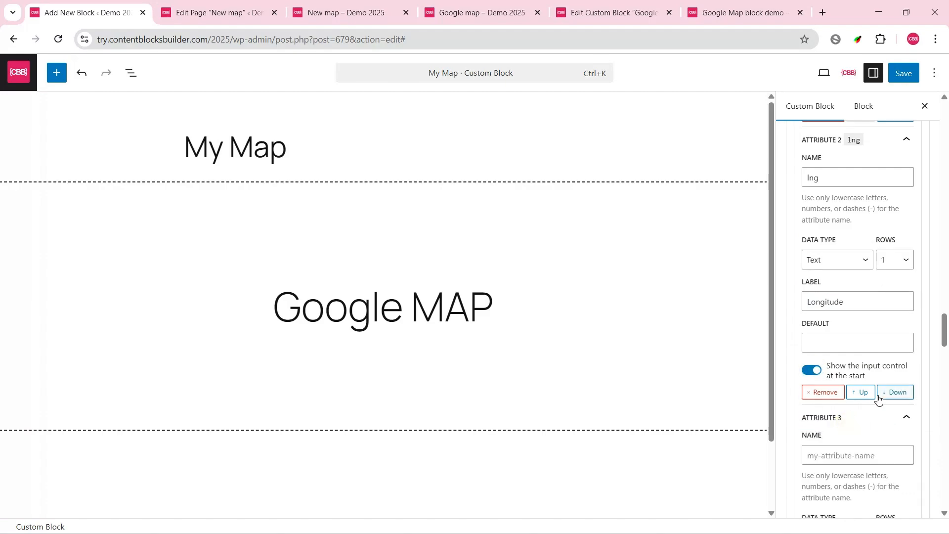
{"action": "scroll", "coordinate": [855, 346], "scroll_direction": "down", "scroll_amount": 3}
{"action": "left_click", "coordinate": [832, 295]}
{"action": "type", "text": "info"}
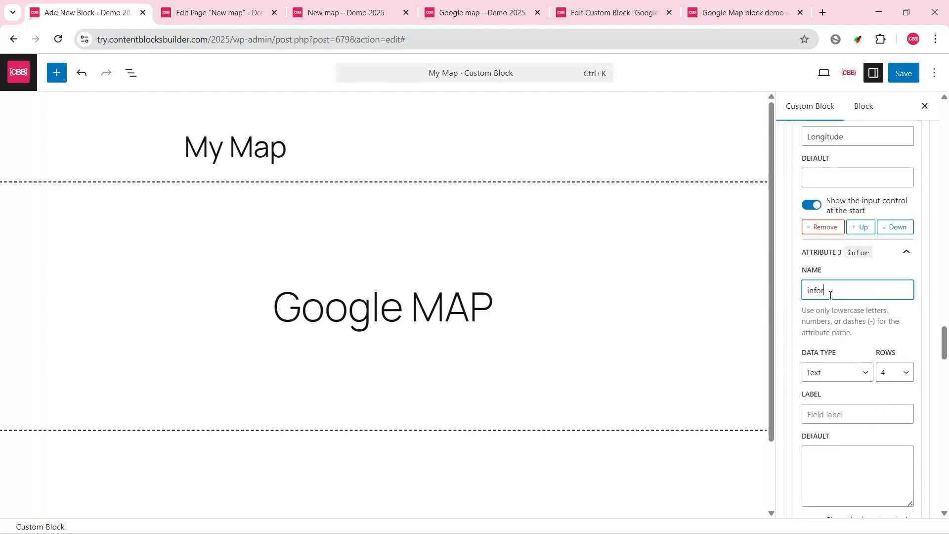
{"action": "left_click", "coordinate": [836, 416]}
{"action": "type", "text": "The info window"}
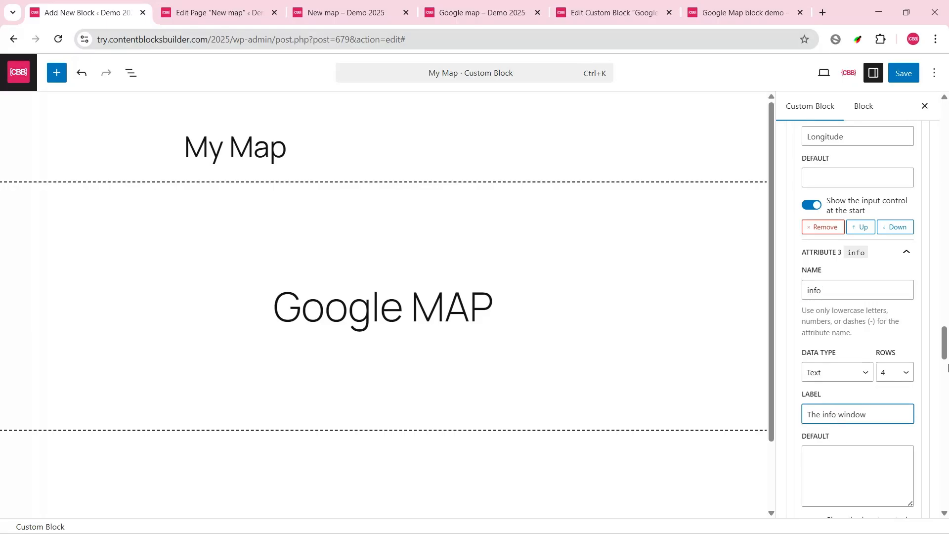
{"action": "scroll", "coordinate": [865, 361], "scroll_direction": "down", "scroll_amount": 3}
{"action": "left_click", "coordinate": [812, 359]}
Step: Add a fifth attribute named marker-icon, set its data type to Image and fill in its label
{"action": "scroll", "coordinate": [811, 358], "scroll_direction": "down", "scroll_amount": 3}
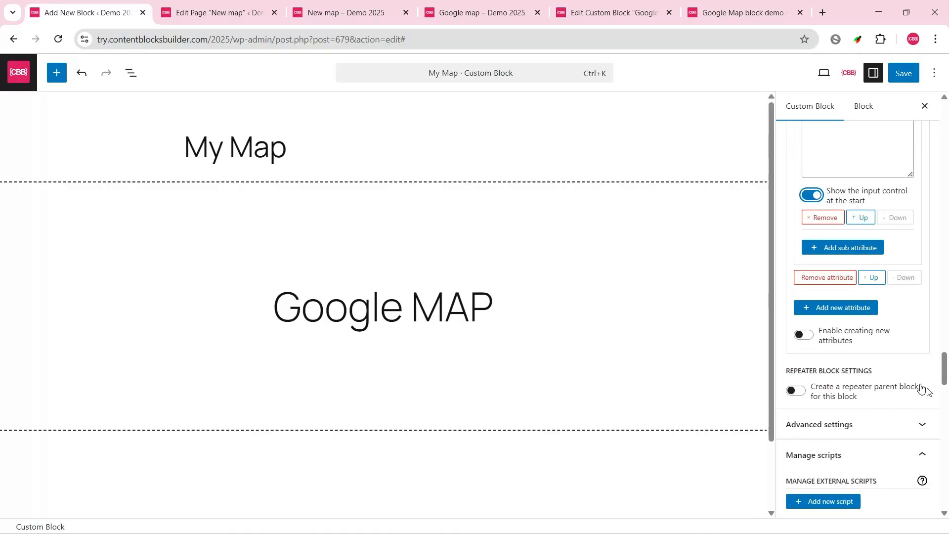
{"action": "left_click", "coordinate": [839, 307]}
{"action": "left_click", "coordinate": [833, 382]}
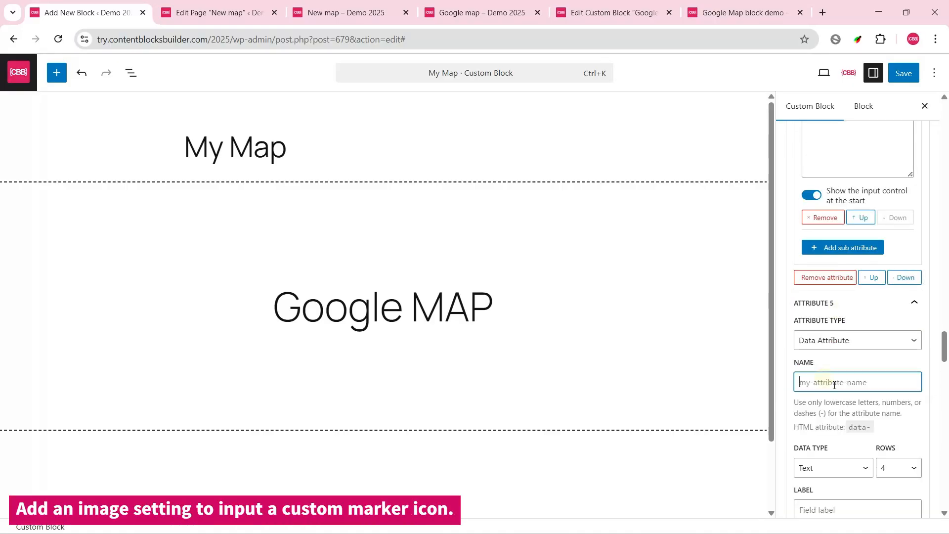
{"action": "type", "text": "marker-icon"}
{"action": "left_click", "coordinate": [846, 477]}
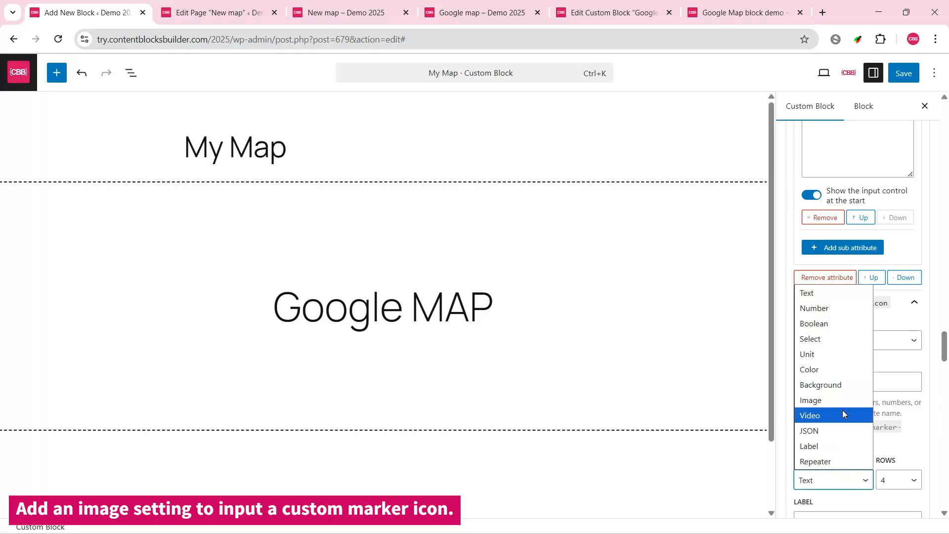
{"action": "left_click", "coordinate": [842, 412]}
{"action": "scroll", "coordinate": [908, 379], "scroll_direction": "down", "scroll_amount": 3}
{"action": "left_click", "coordinate": [831, 362]}
{"action": "type", "text": "Marker Icon"}
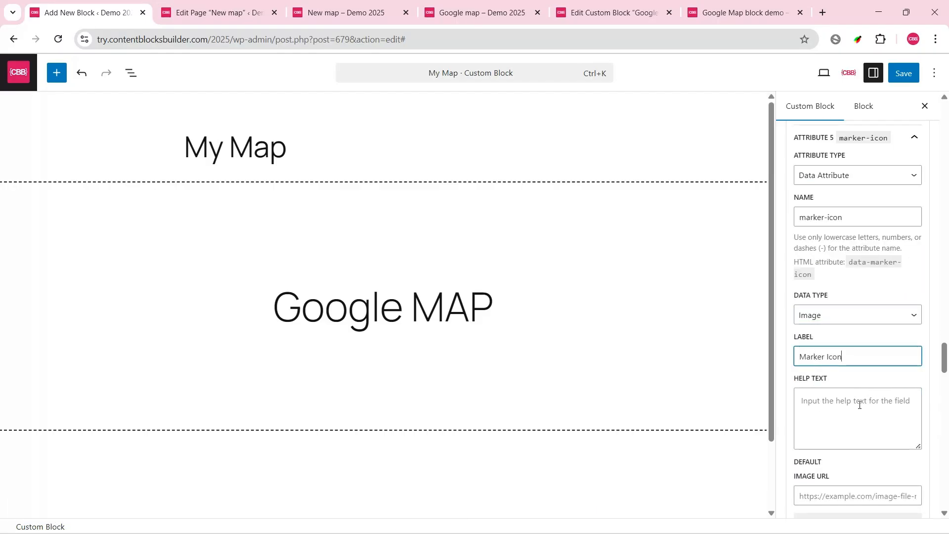
{"action": "scroll", "coordinate": [859, 405], "scroll_direction": "down", "scroll_amount": 7}
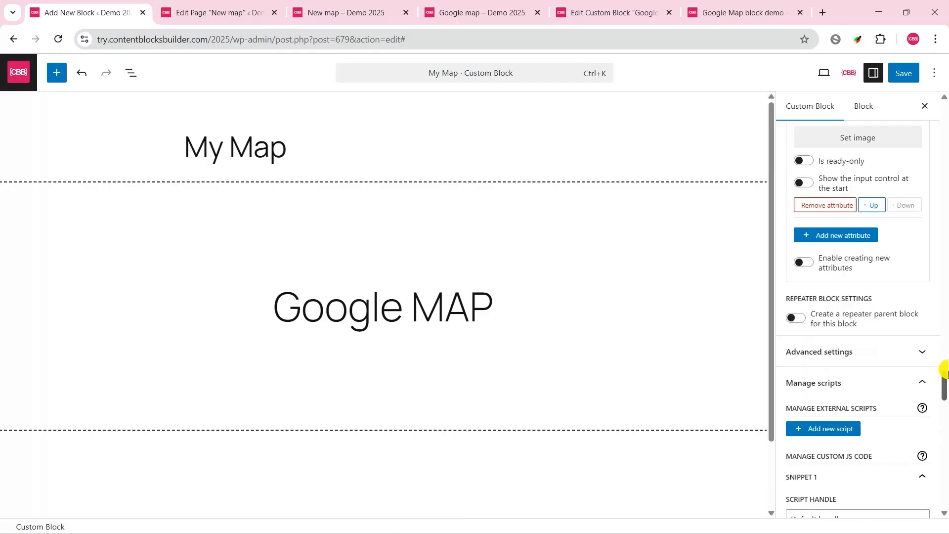
Step: Save the My Map custom block and reload the New map page in the editor
{"action": "scroll", "coordinate": [806, 314], "scroll_direction": "up", "scroll_amount": 2}
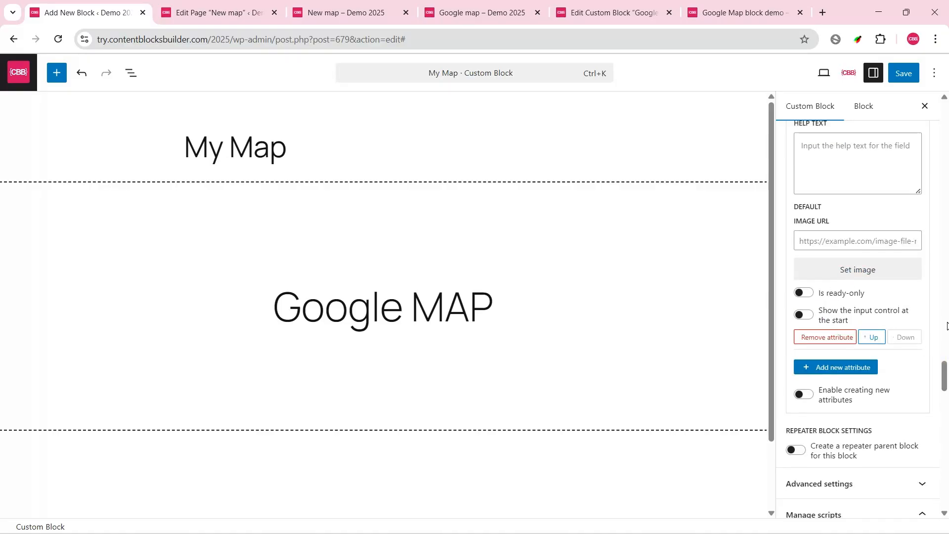
{"action": "scroll", "coordinate": [947, 326], "scroll_direction": "up", "scroll_amount": 12}
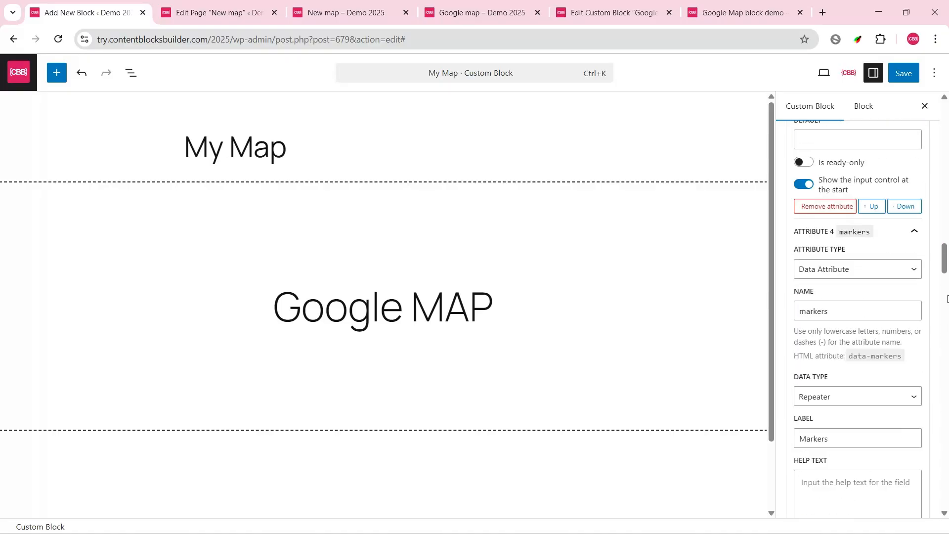
{"action": "scroll", "coordinate": [947, 296], "scroll_direction": "up", "scroll_amount": 15}
{"action": "left_click", "coordinate": [903, 74]}
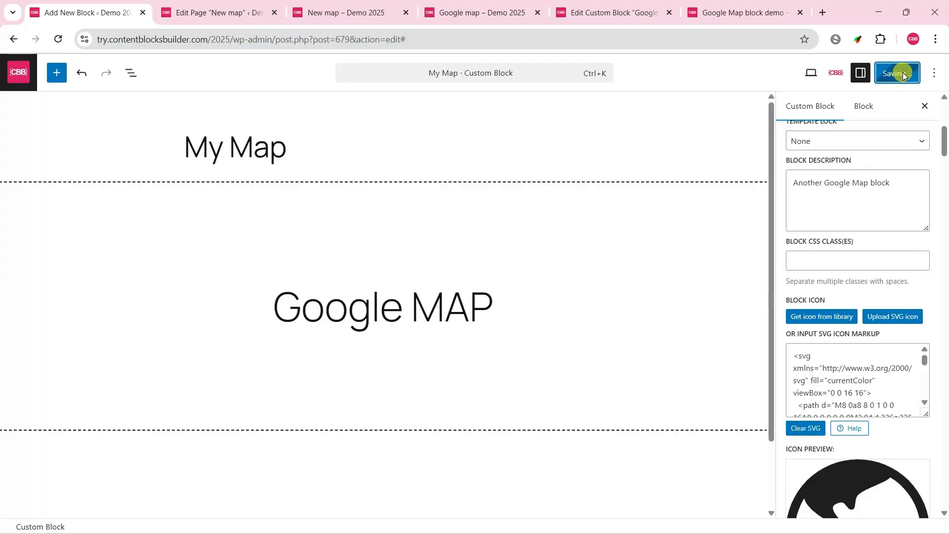
{"action": "left_click", "coordinate": [217, 13]}
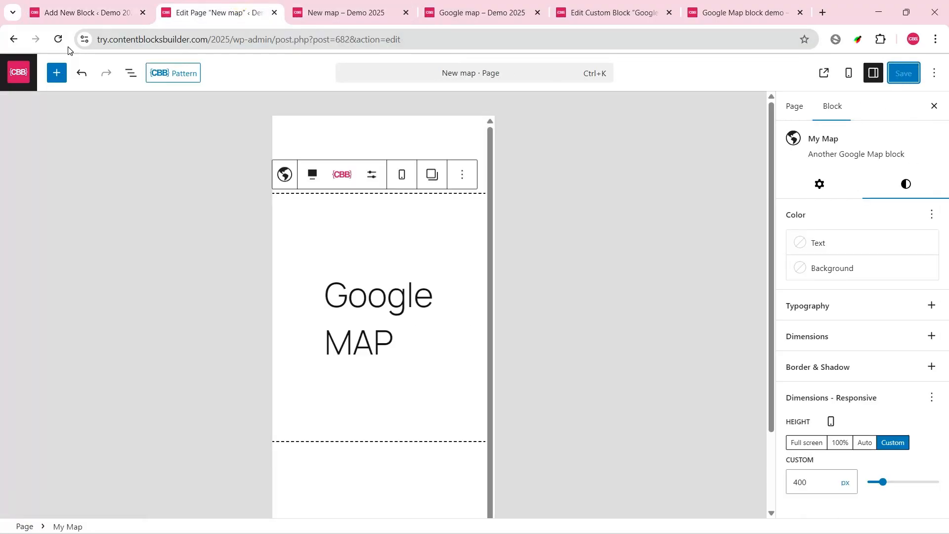
{"action": "left_click", "coordinate": [58, 39]}
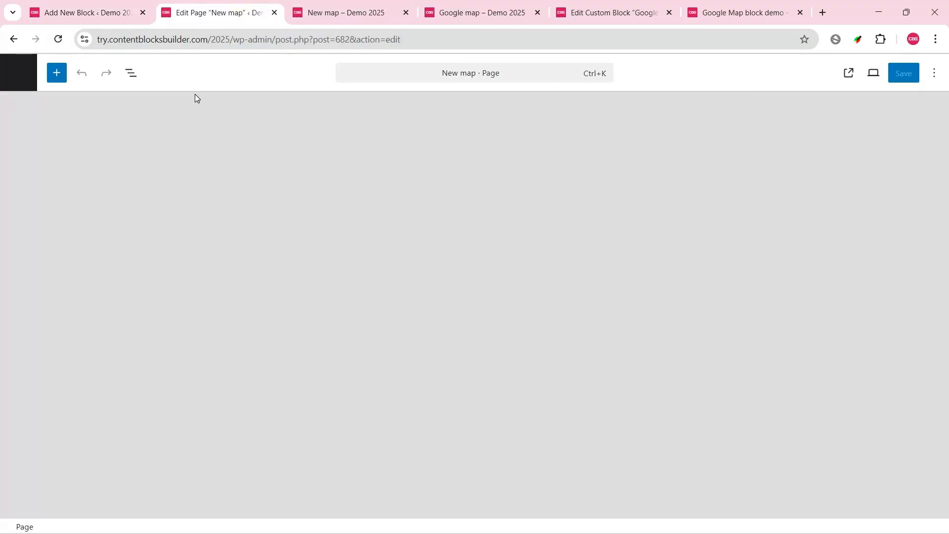
Step: Select the My Map block on the New map page and add an item to its Markers attribute
{"action": "left_click", "coordinate": [227, 206]}
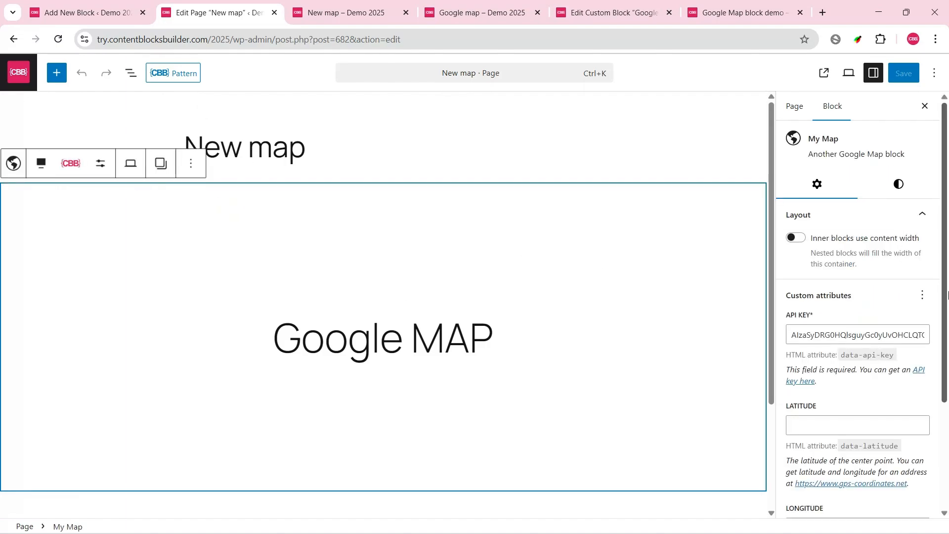
{"action": "scroll", "coordinate": [947, 295], "scroll_direction": "down", "scroll_amount": 3}
{"action": "left_click", "coordinate": [824, 279]}
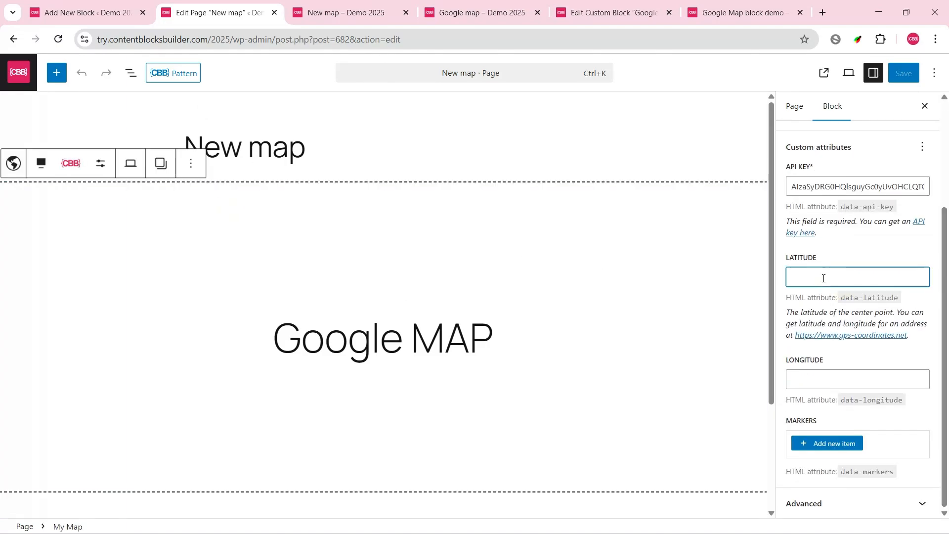
{"action": "left_click_drag", "start_coordinate": [945, 318], "coordinate": [945, 379]}
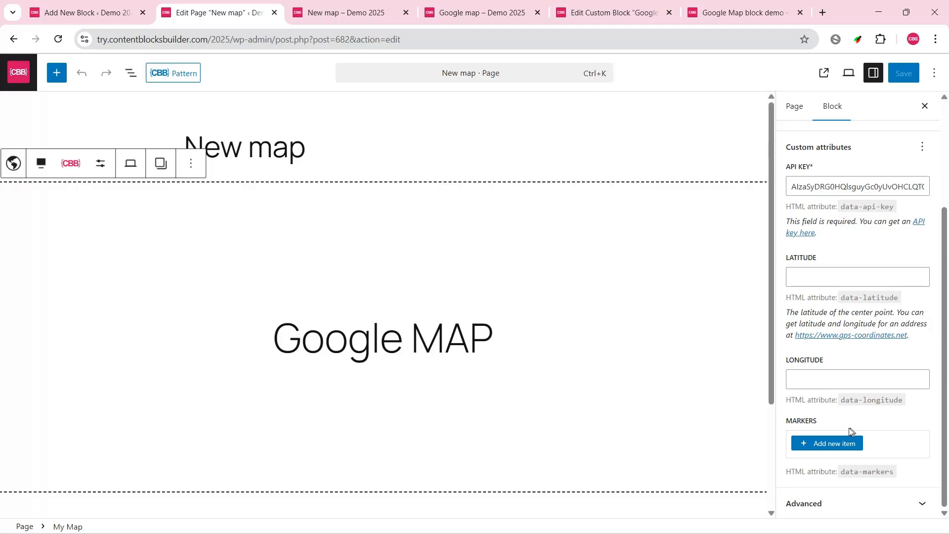
{"action": "left_click", "coordinate": [832, 443]}
{"action": "scroll", "coordinate": [899, 398], "scroll_direction": "down", "scroll_amount": 3}
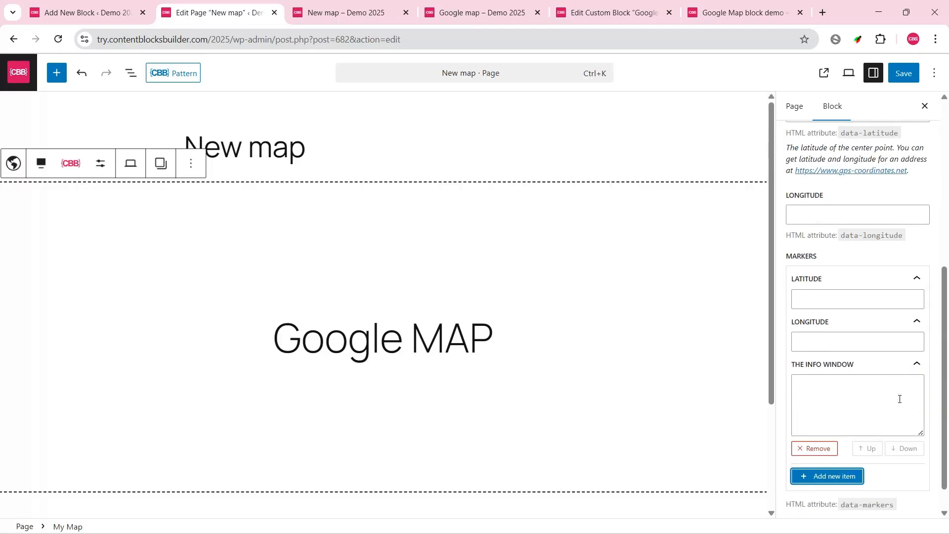
{"action": "scroll", "coordinate": [900, 398], "scroll_direction": "up", "scroll_amount": 5}
Step: Select the default value of the latitude attribute in the Google Map custom block for copying
{"action": "left_click", "coordinate": [593, 12]}
{"action": "scroll", "coordinate": [947, 332], "scroll_direction": "down", "scroll_amount": 3}
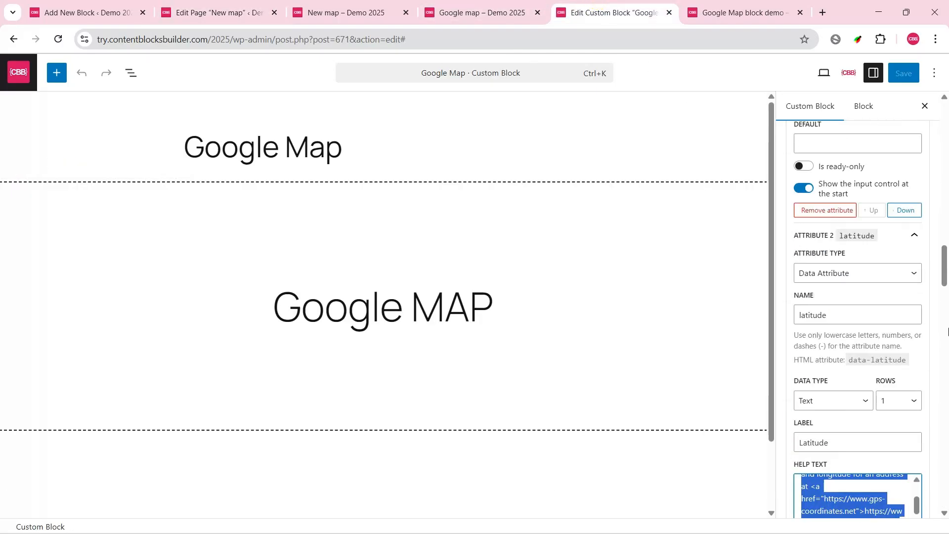
{"action": "scroll", "coordinate": [914, 334], "scroll_direction": "down", "scroll_amount": 7}
{"action": "left_click_drag", "start_coordinate": [866, 239], "coordinate": [794, 243]}
Step: Set the default value of the latitude attribute in the My Map custom block to 40.7127281
{"action": "left_click", "coordinate": [119, 13]}
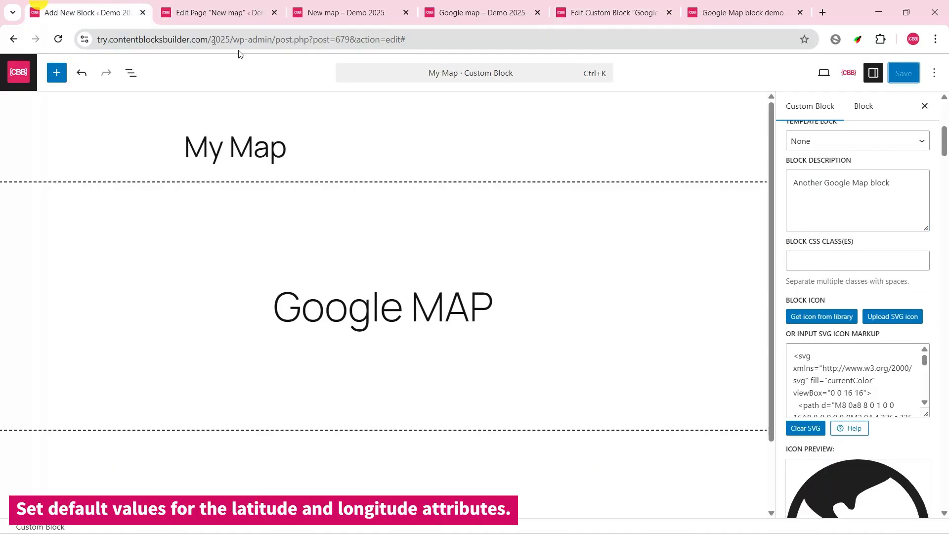
{"action": "scroll", "coordinate": [948, 354], "scroll_direction": "up", "scroll_amount": 7}
{"action": "scroll", "coordinate": [947, 355], "scroll_direction": "down", "scroll_amount": 20}
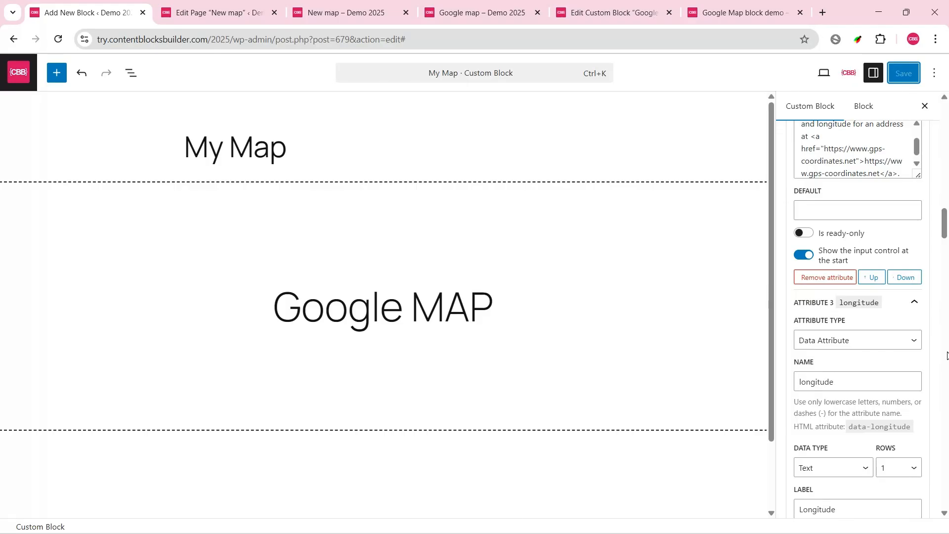
{"action": "scroll", "coordinate": [891, 353], "scroll_direction": "up", "scroll_amount": 3}
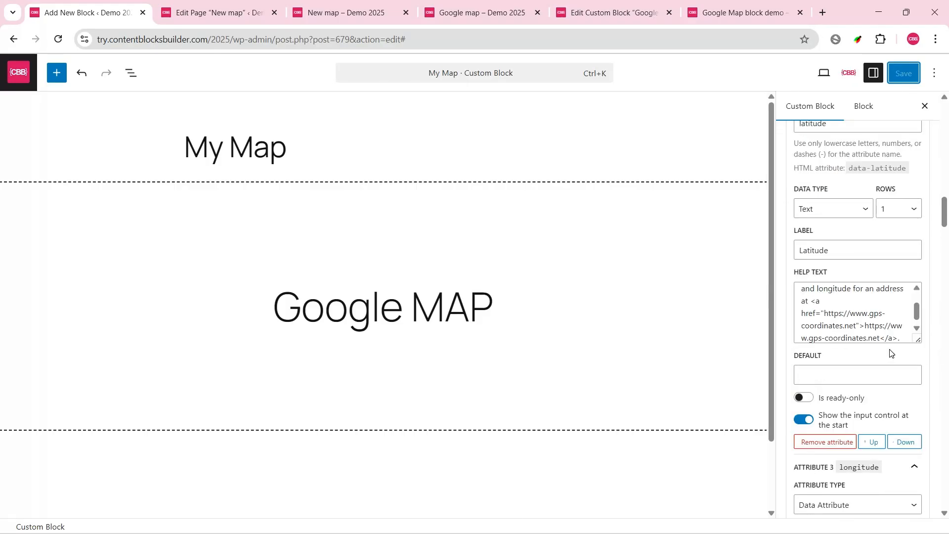
{"action": "left_click", "coordinate": [817, 376]}
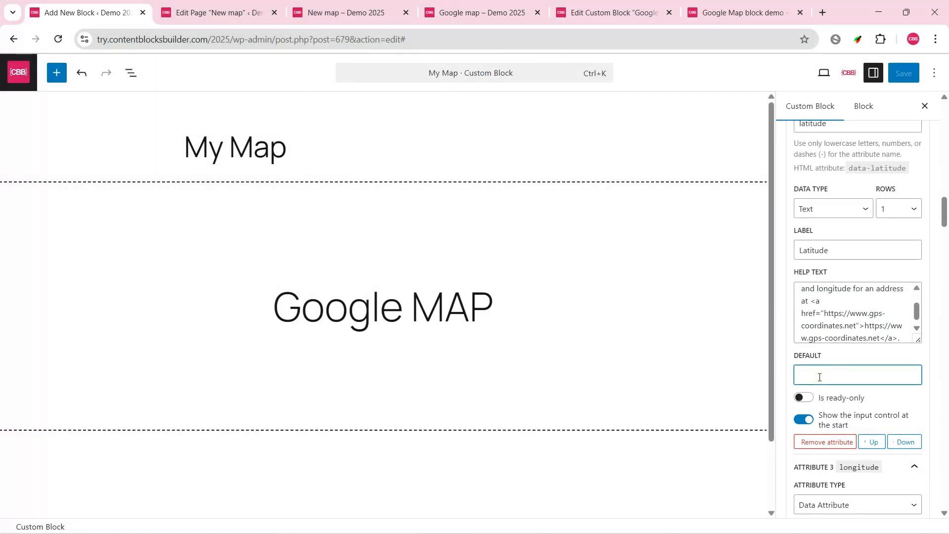
Step: Copy the longitude attribute's default value, -74.0060152, from the Google Map custom block into the longitude default of the My Map block
{"action": "left_click", "coordinate": [584, 13]}
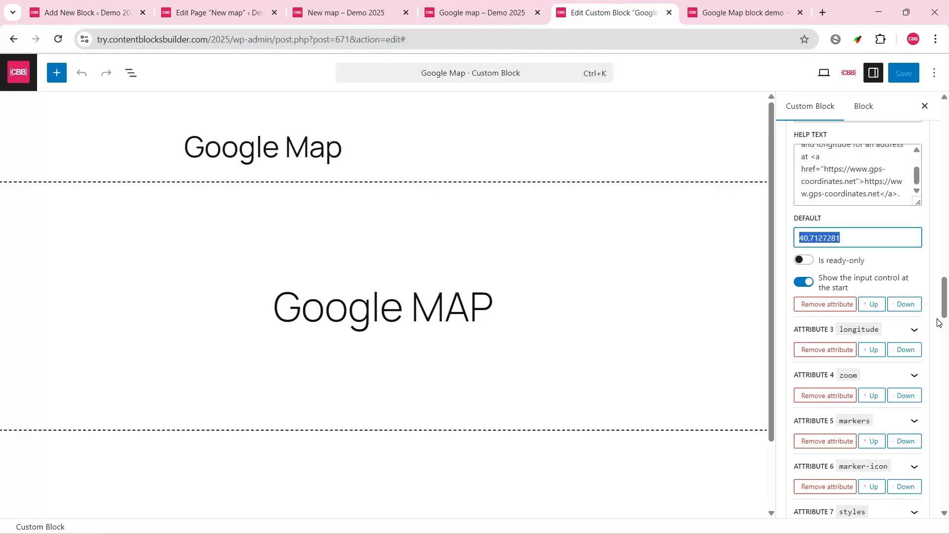
{"action": "left_click", "coordinate": [914, 328]}
{"action": "scroll", "coordinate": [944, 350], "scroll_direction": "down", "scroll_amount": 2}
{"action": "left_click_drag", "start_coordinate": [849, 331], "coordinate": [786, 328]}
{"action": "key", "text": "ctrl+c"}
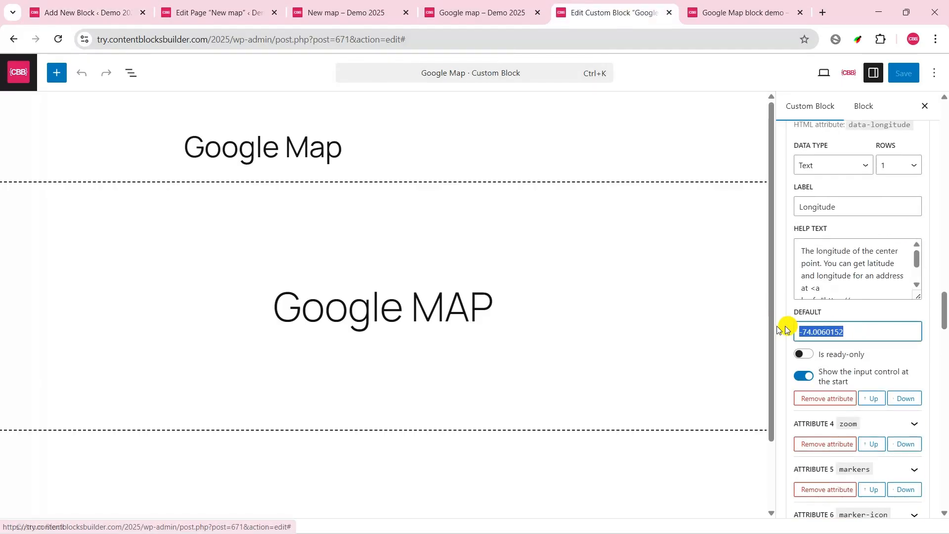
{"action": "left_click", "coordinate": [125, 6]}
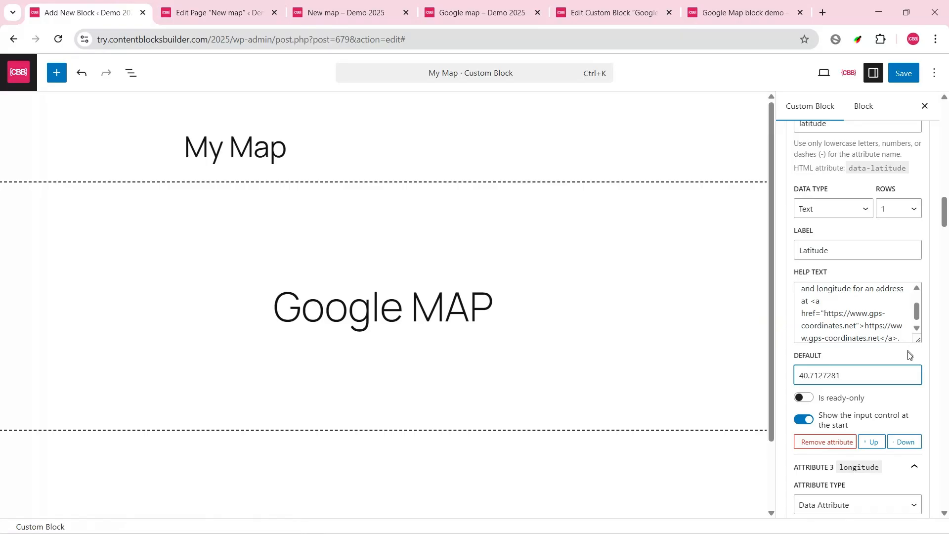
{"action": "scroll", "coordinate": [908, 355], "scroll_direction": "down", "scroll_amount": 5}
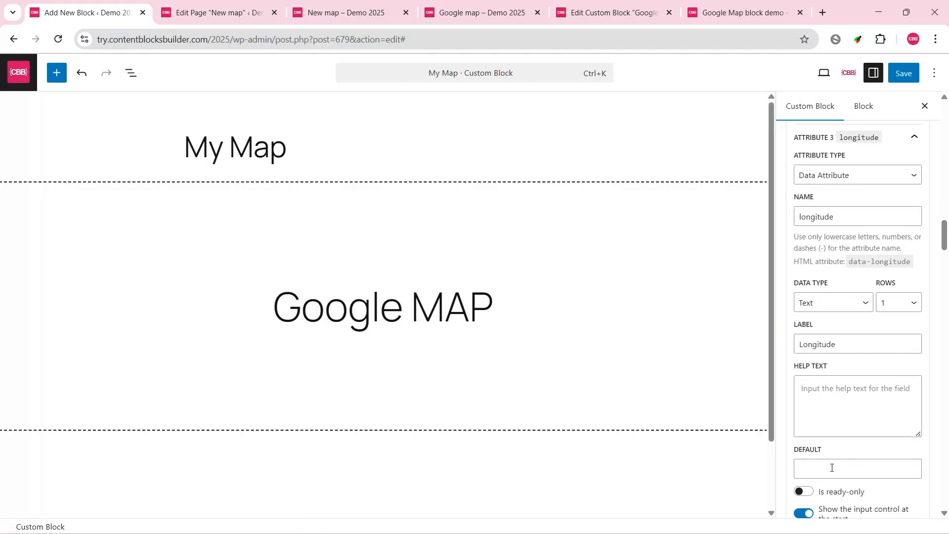
{"action": "left_click", "coordinate": [832, 468]}
{"action": "key", "text": "ctrl+v"}
Step: Collapse the expanded latitude, longitude, markers and marker-icon attributes and save the My Map custom block
{"action": "scroll", "coordinate": [924, 272], "scroll_direction": "up", "scroll_amount": 3}
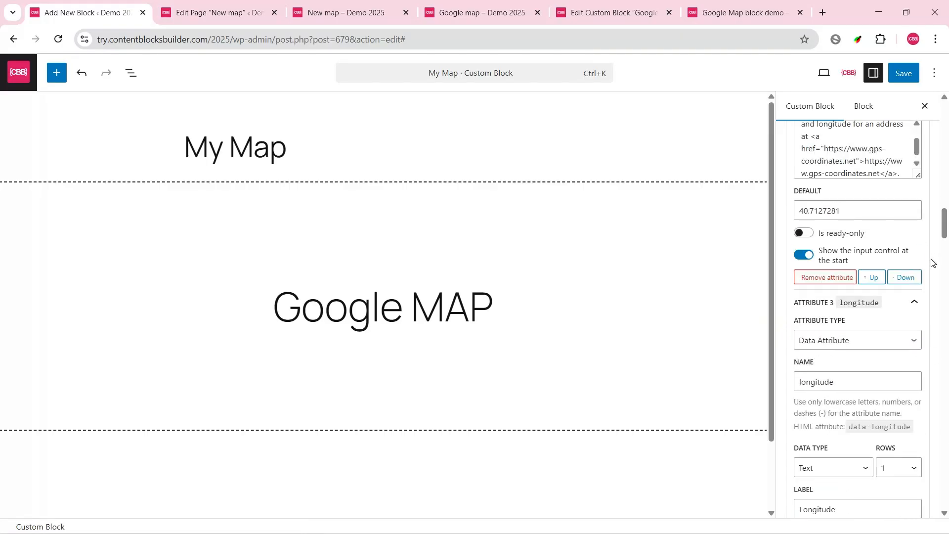
{"action": "left_click", "coordinate": [914, 303]}
{"action": "scroll", "coordinate": [912, 297], "scroll_direction": "up", "scroll_amount": 7}
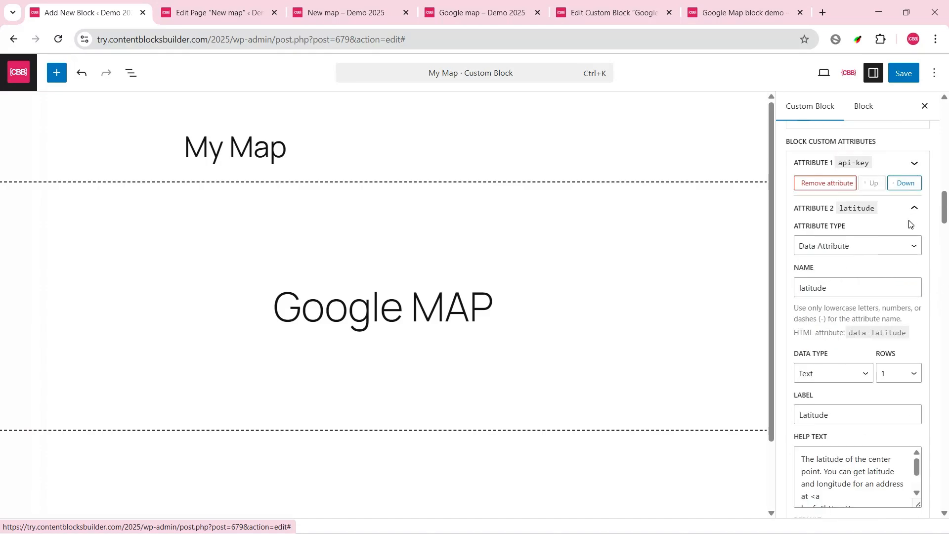
{"action": "left_click", "coordinate": [914, 208]}
{"action": "left_click", "coordinate": [914, 300]}
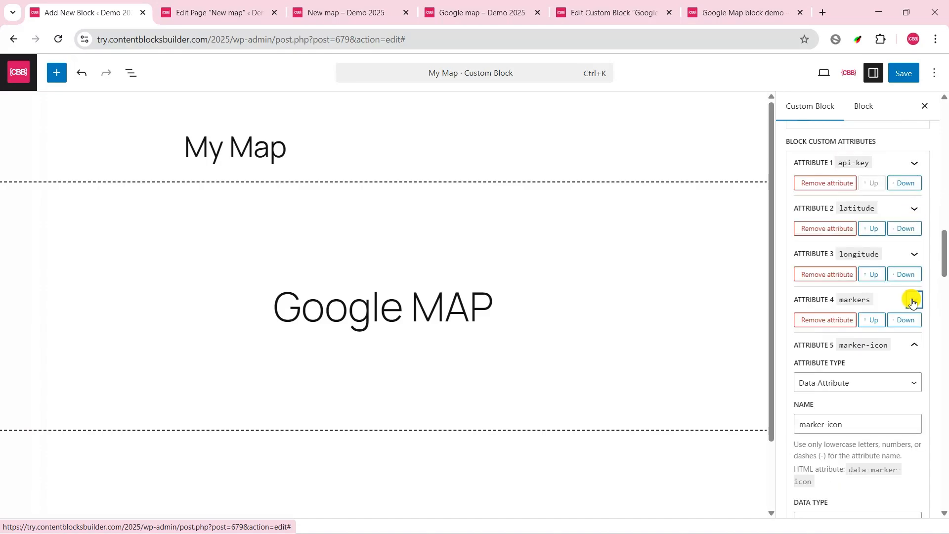
{"action": "left_click", "coordinate": [913, 344]}
{"action": "left_click", "coordinate": [904, 73]}
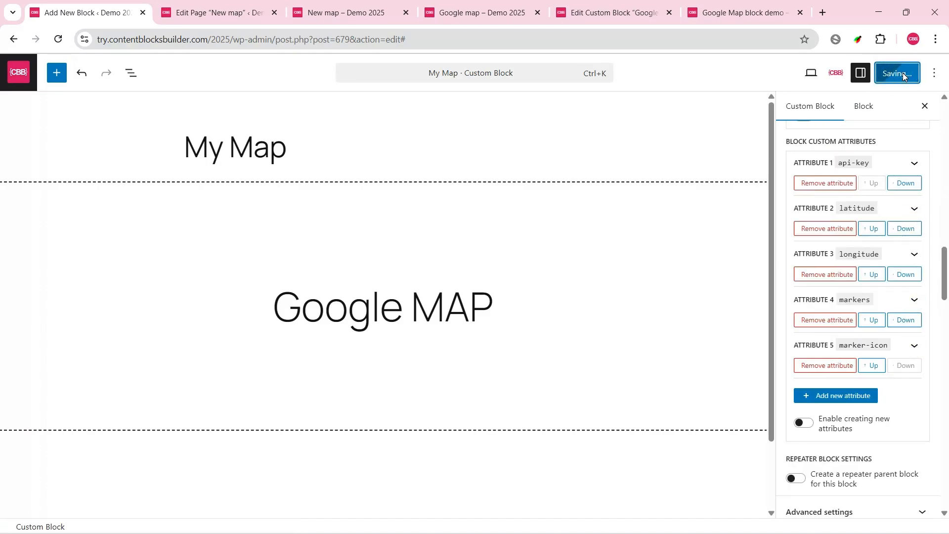
Step: Reload the New map page in the editor, discarding its unsaved changes, and select the My Map block
{"action": "left_click", "coordinate": [212, 11]}
{"action": "left_click", "coordinate": [57, 39]}
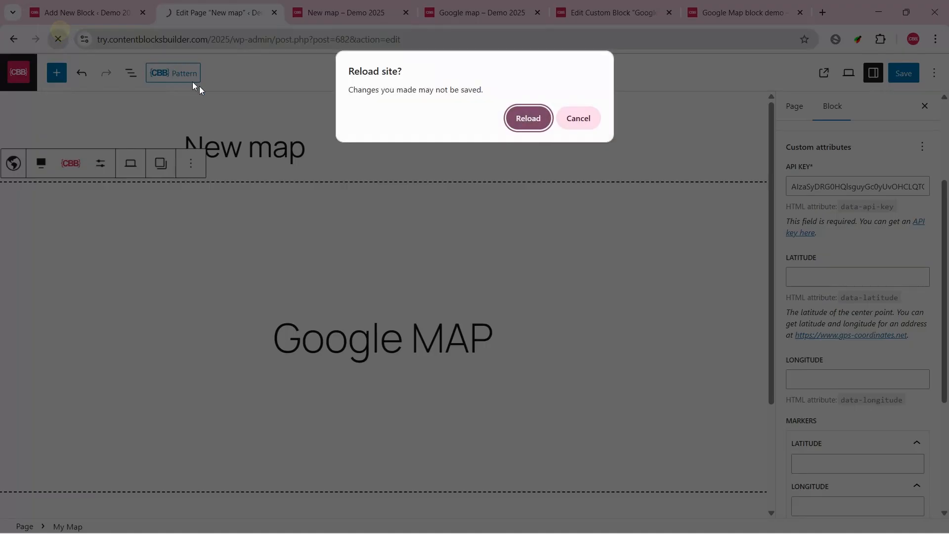
{"action": "left_click", "coordinate": [537, 119]}
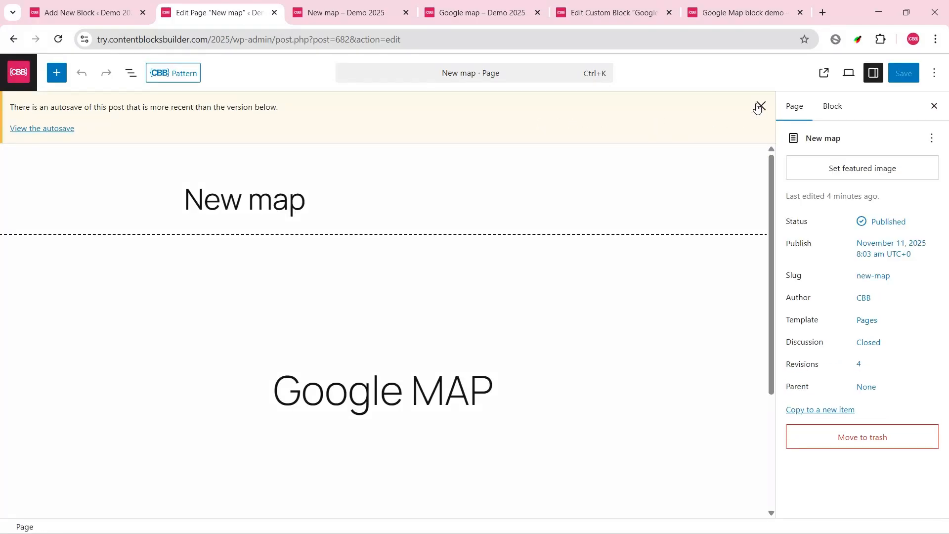
{"action": "left_click", "coordinate": [760, 107]}
{"action": "left_click", "coordinate": [427, 192]}
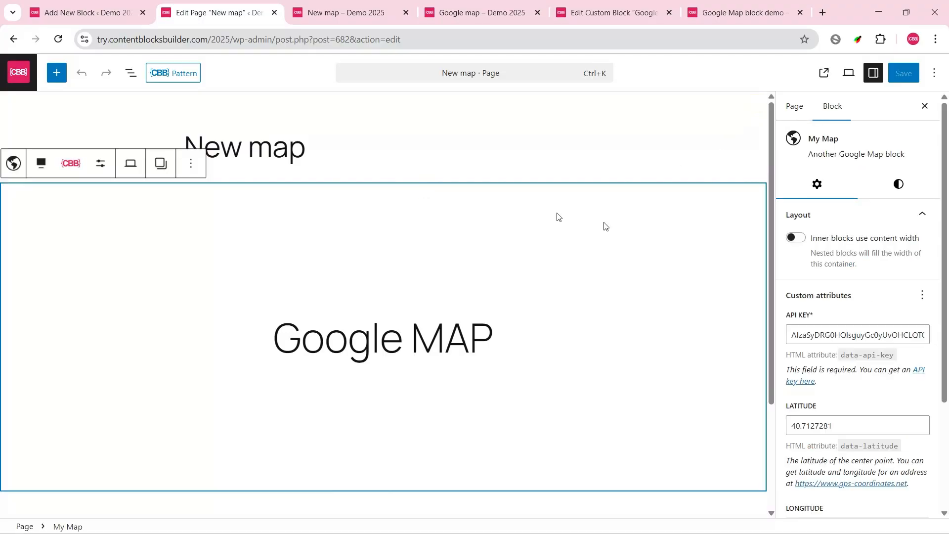
Step: Add a marker with latitude 40.7127281, longitude -74.0060152 and the info window content <h2>New York</h2>
{"action": "scroll", "coordinate": [851, 308], "scroll_direction": "down", "scroll_amount": 3}
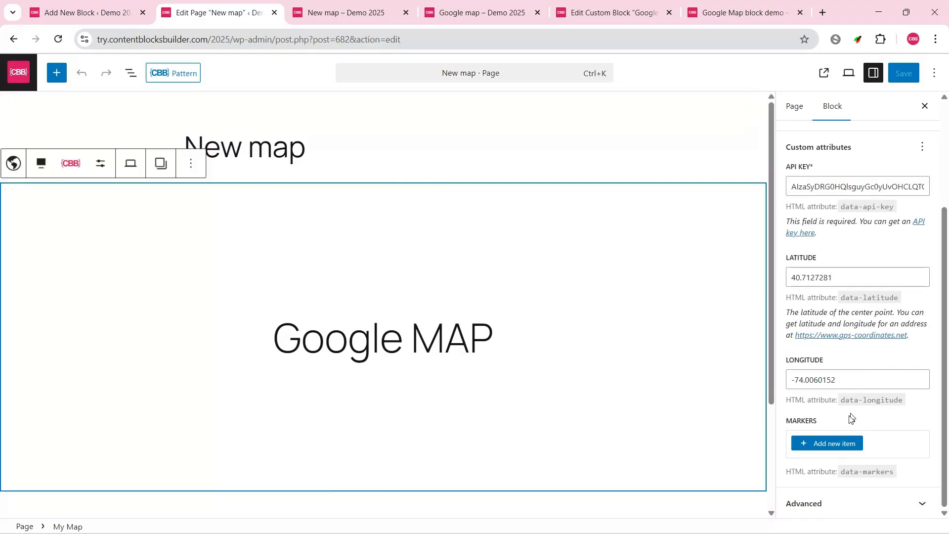
{"action": "left_click", "coordinate": [838, 443]}
{"action": "double_click", "coordinate": [845, 277]}
{"action": "key", "text": "ctrl+c"}
{"action": "scroll", "coordinate": [889, 356], "scroll_direction": "down", "scroll_amount": 3}
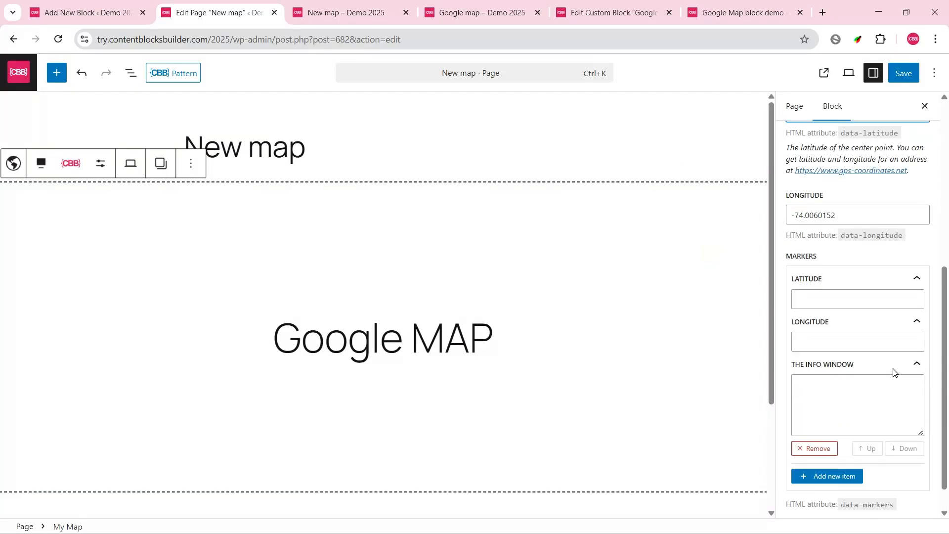
{"action": "left_click", "coordinate": [810, 294]}
{"action": "key", "text": "ctrl+v"}
{"action": "left_click_drag", "start_coordinate": [840, 215], "coordinate": [736, 207]}
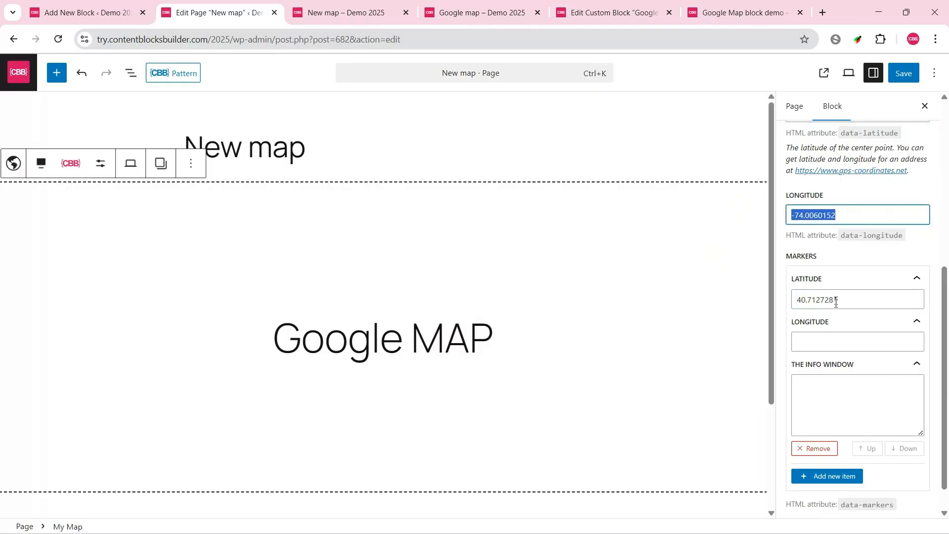
{"action": "left_click", "coordinate": [842, 345]}
{"action": "type", "text": "-74.0060152"}
{"action": "left_click", "coordinate": [826, 383]}
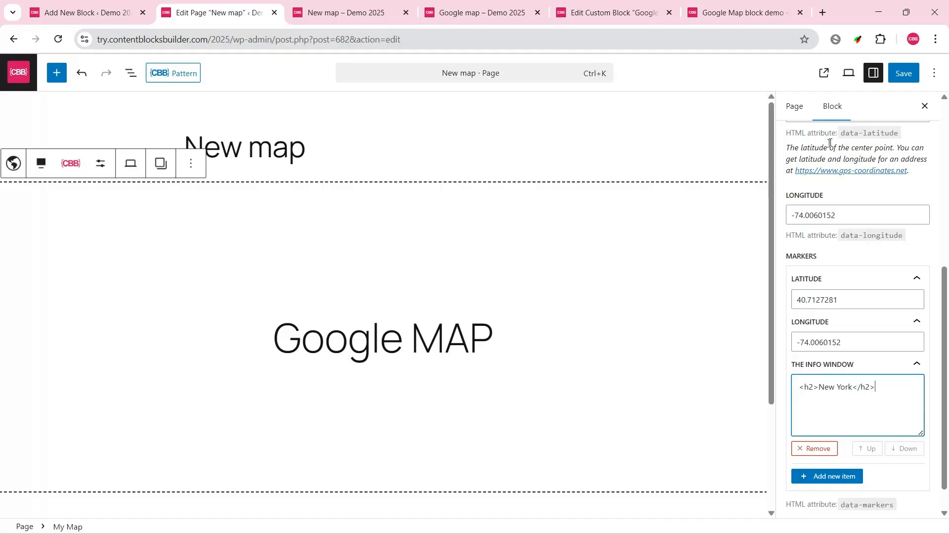
Step: Save the New map page and test the marker's info window on the reloaded published page
{"action": "left_click", "coordinate": [903, 73]}
{"action": "left_click", "coordinate": [346, 13]}
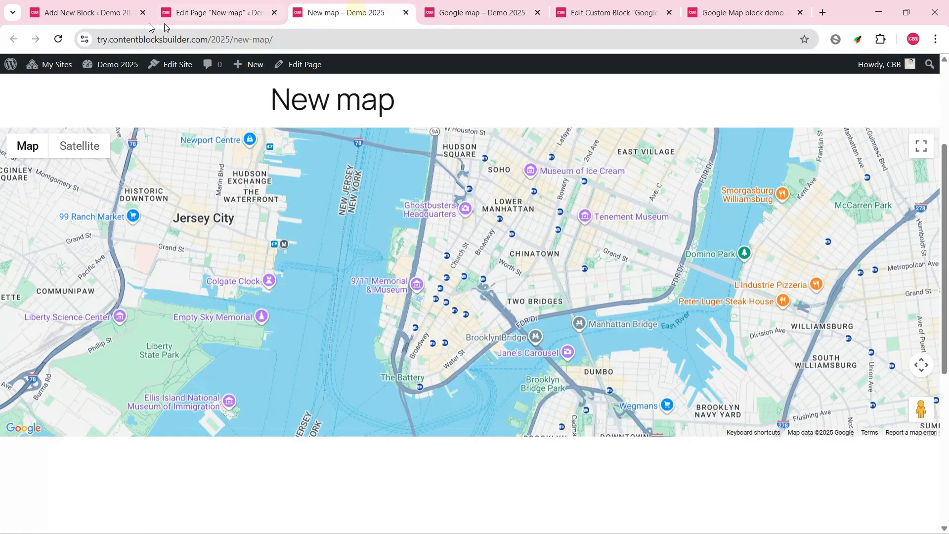
{"action": "left_click", "coordinate": [58, 39]}
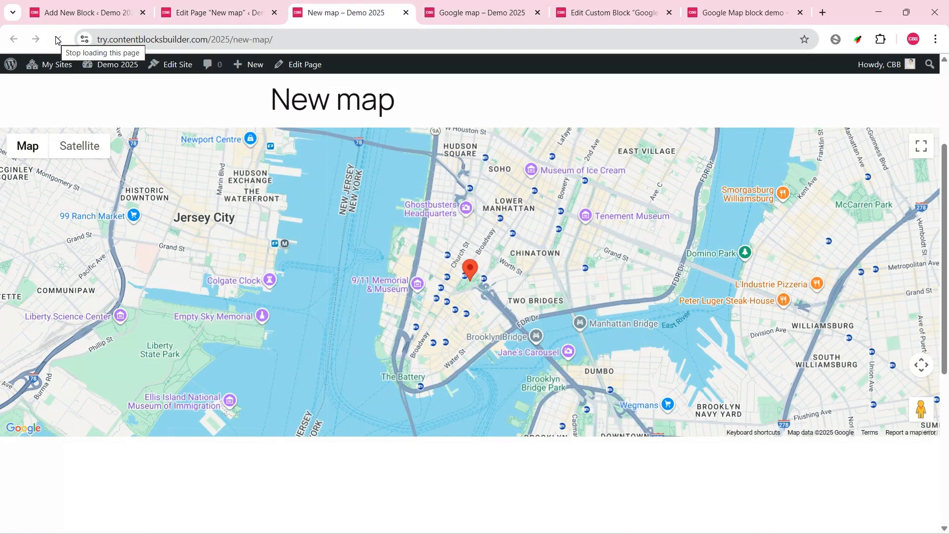
{"action": "left_click", "coordinate": [469, 272]}
{"action": "left_click", "coordinate": [507, 178]}
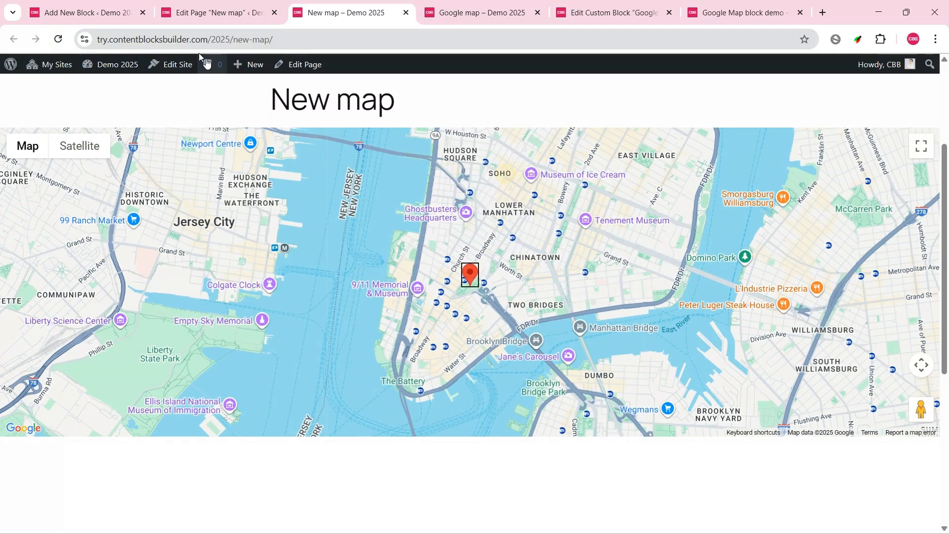
Step: Show the My Map block's marker icon attribute on the New map page and set it to the green pin image from the media library
{"action": "left_click", "coordinate": [217, 13]}
{"action": "scroll", "coordinate": [934, 326], "scroll_direction": "up", "scroll_amount": 6}
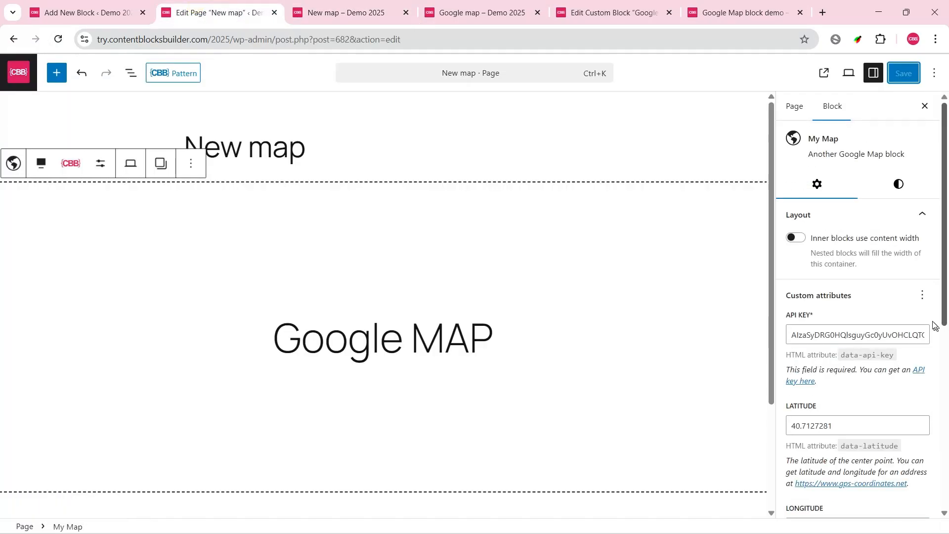
{"action": "left_click", "coordinate": [922, 295]}
{"action": "left_click_drag", "start_coordinate": [945, 294], "coordinate": [945, 519]}
{"action": "left_click", "coordinate": [864, 451]}
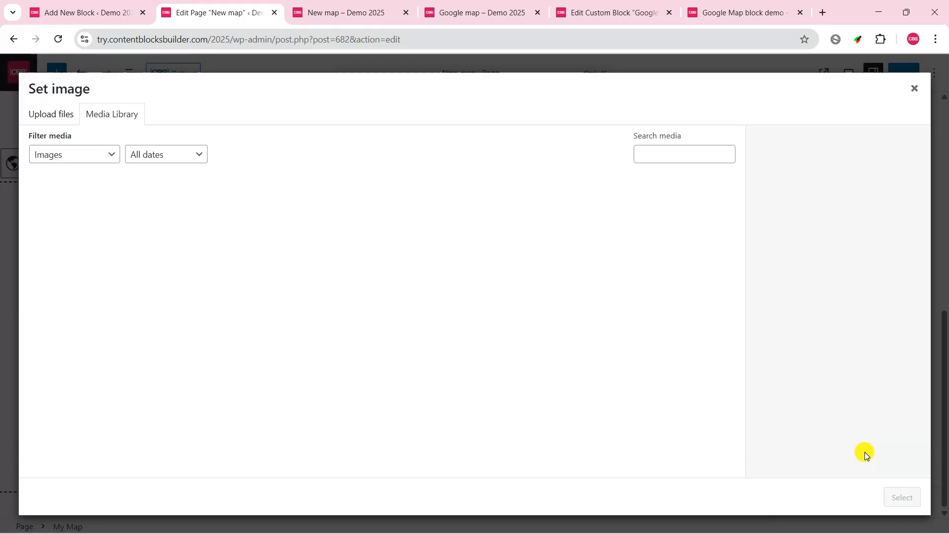
{"action": "left_click", "coordinate": [100, 209]}
{"action": "left_click", "coordinate": [914, 495]}
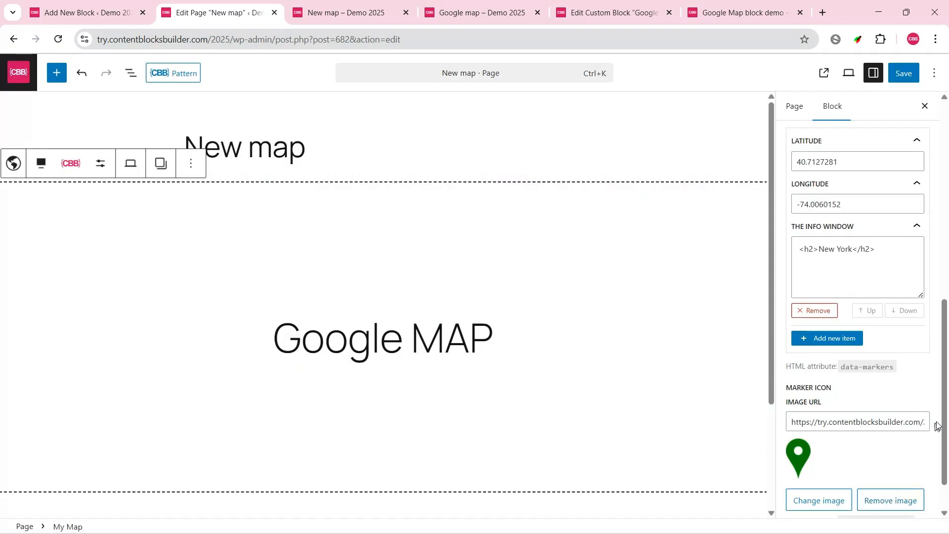
Step: Save the page with the custom marker icon and check the marker and its info window on the reloaded published page
{"action": "left_click", "coordinate": [904, 78]}
{"action": "left_click", "coordinate": [341, 12]}
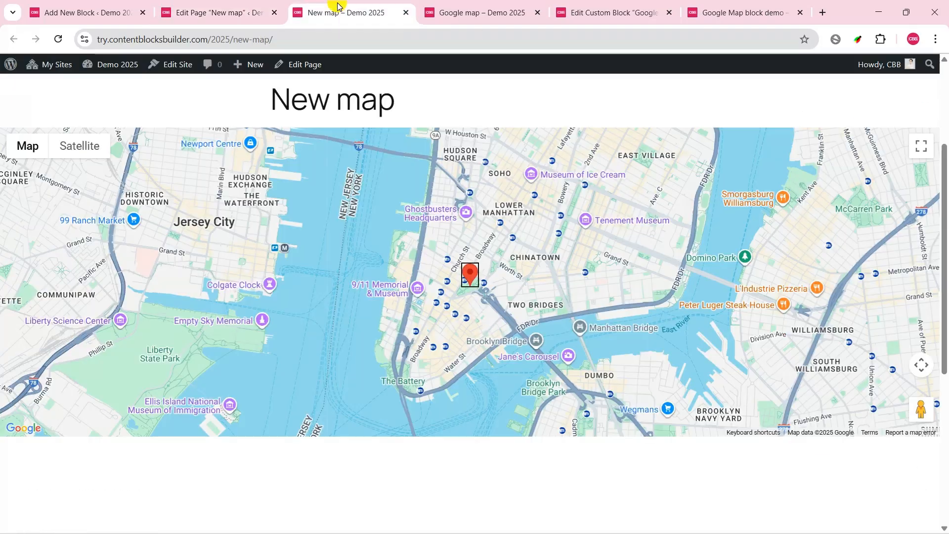
{"action": "left_click", "coordinate": [57, 39]}
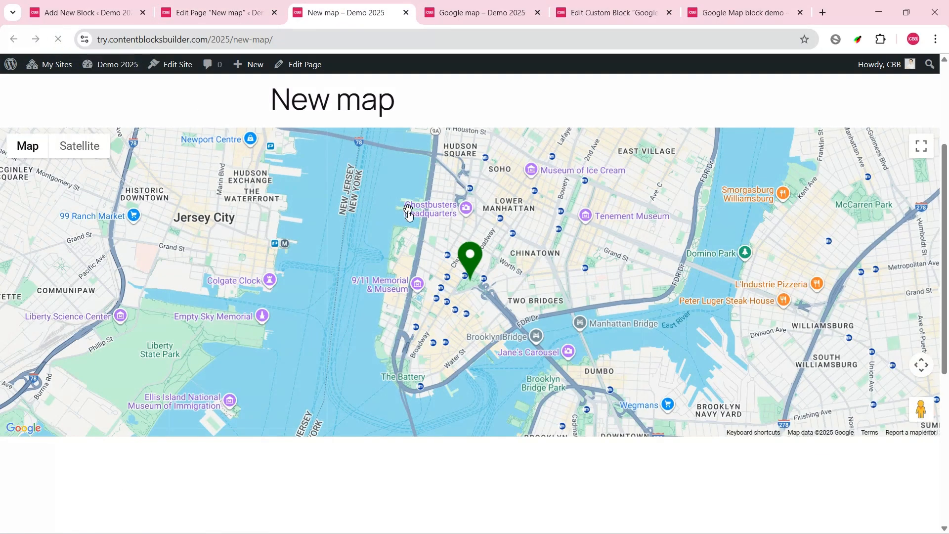
Step: Add a sixth attribute named styles to the My Map custom block, with data type JSON and label Map style
{"action": "left_click", "coordinate": [69, 12]}
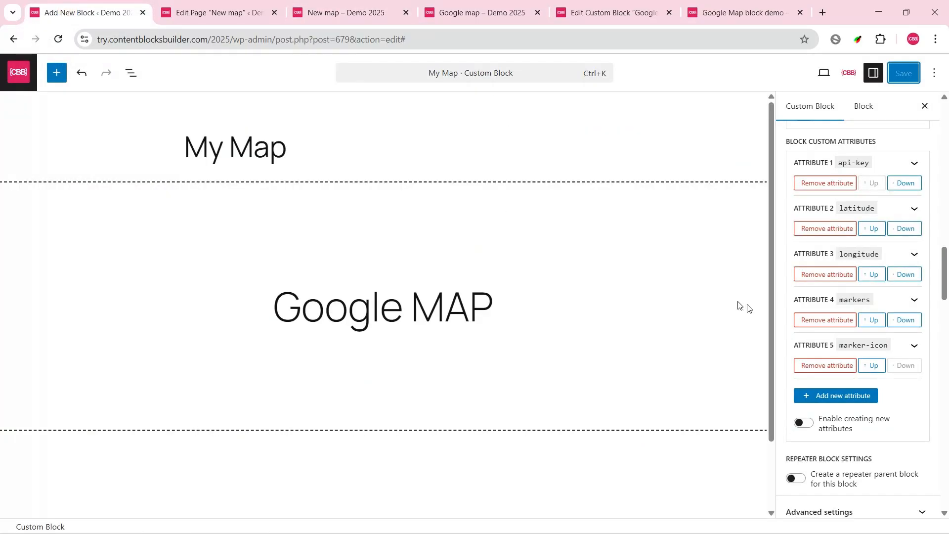
{"action": "left_click", "coordinate": [847, 396]}
{"action": "left_click", "coordinate": [826, 464]}
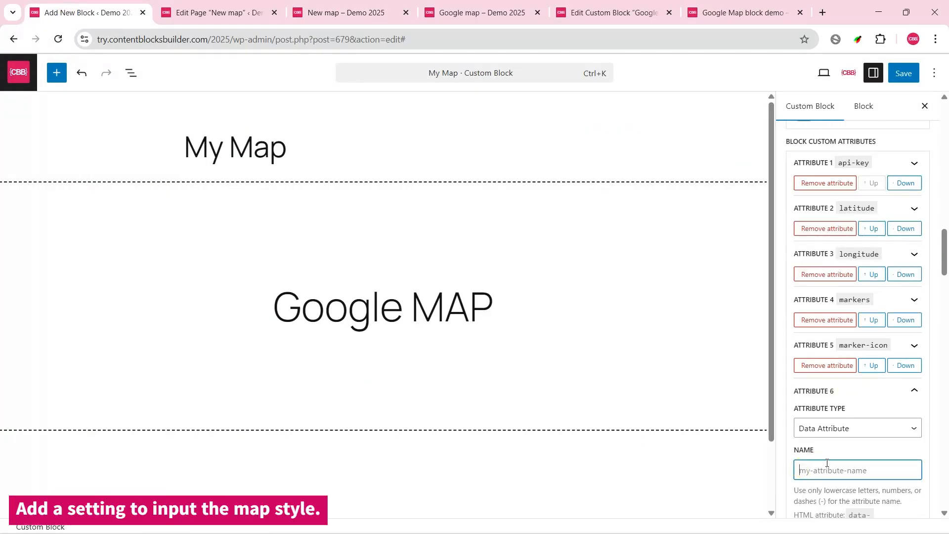
{"action": "type", "text": "styles"}
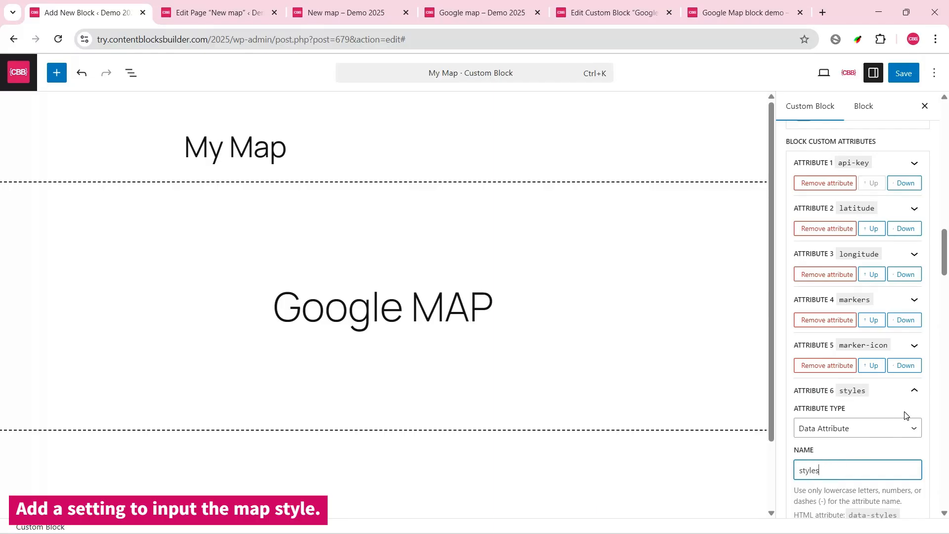
{"action": "scroll", "coordinate": [905, 415], "scroll_direction": "down", "scroll_amount": 3}
{"action": "left_click", "coordinate": [838, 392]}
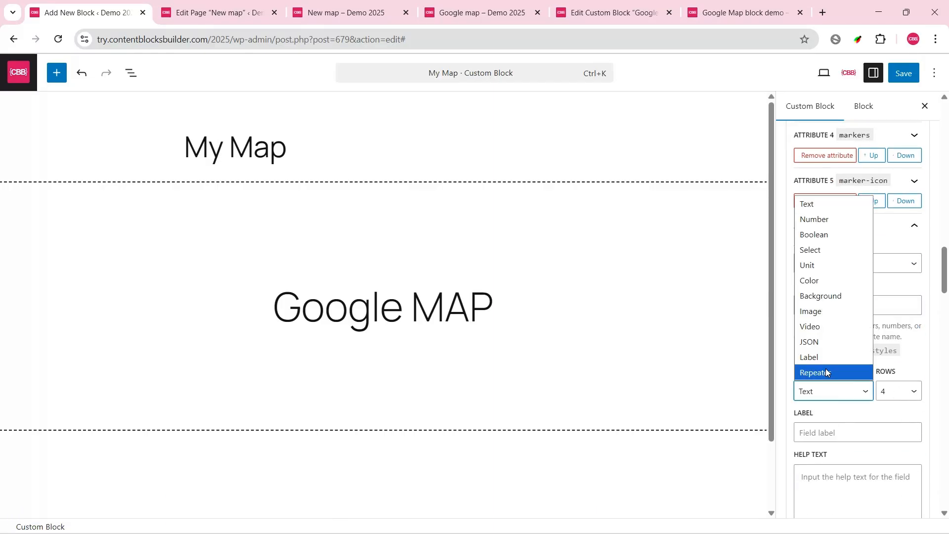
{"action": "left_click", "coordinate": [830, 371]}
{"action": "left_click", "coordinate": [840, 430]}
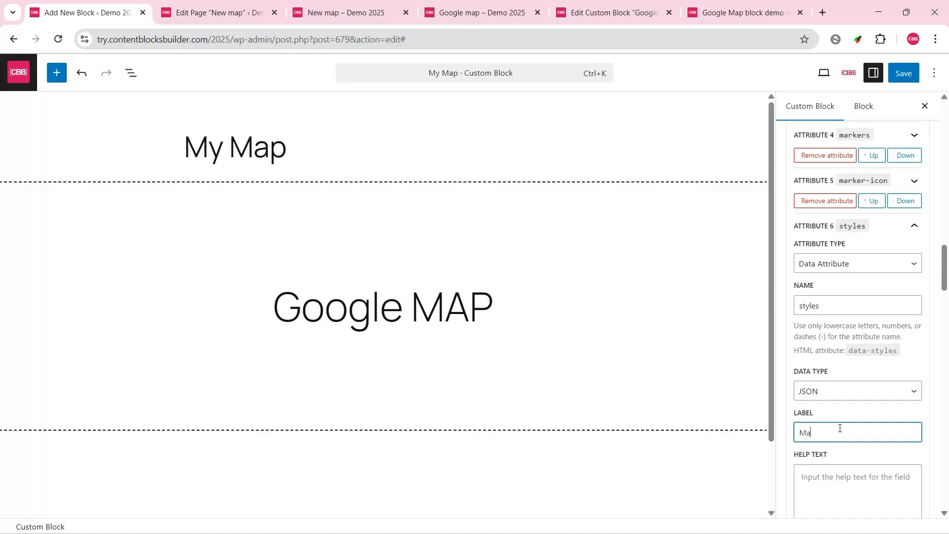
{"action": "scroll", "coordinate": [897, 351], "scroll_direction": "down", "scroll_amount": 3}
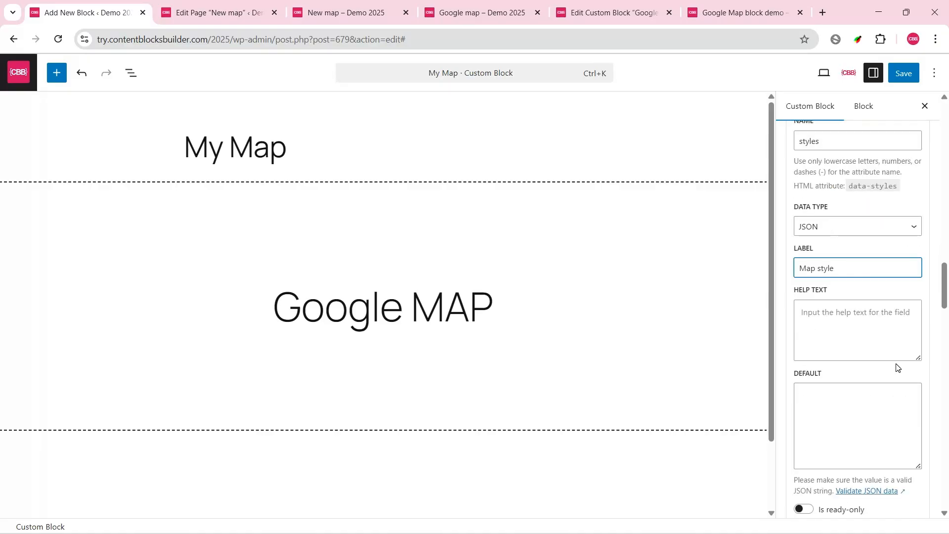
Step: Copy the help text of the Google Map block's styles attribute into the help text of My Map's styles attribute
{"action": "left_click", "coordinate": [608, 14]}
{"action": "scroll", "coordinate": [936, 363], "scroll_direction": "down", "scroll_amount": 3}
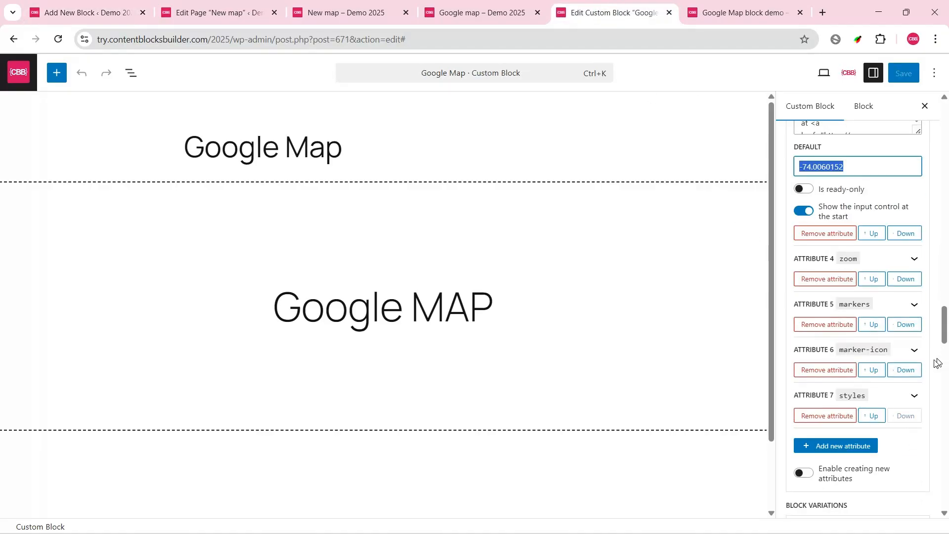
{"action": "left_click", "coordinate": [912, 398]}
{"action": "scroll", "coordinate": [933, 395], "scroll_direction": "down", "scroll_amount": 6}
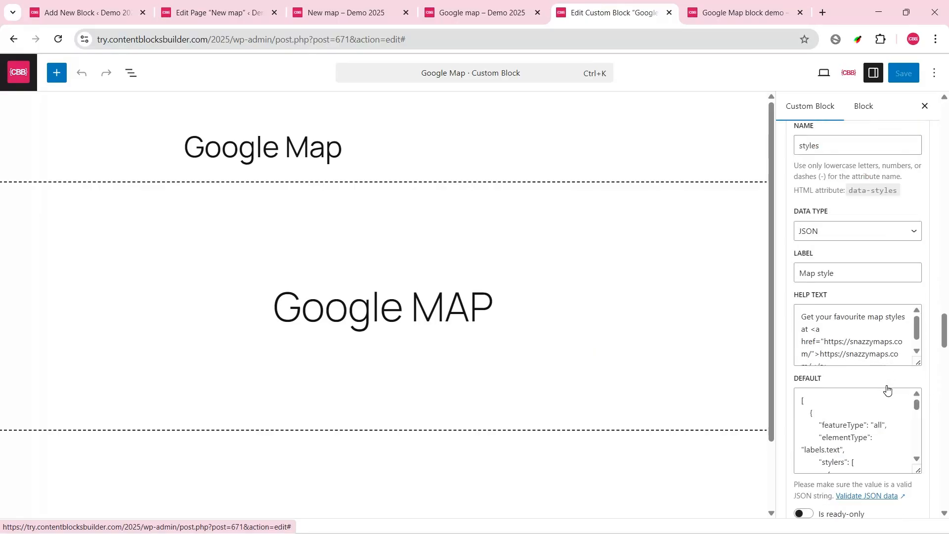
{"action": "left_click", "coordinate": [837, 340]}
{"action": "key", "text": "ctrl+a"}
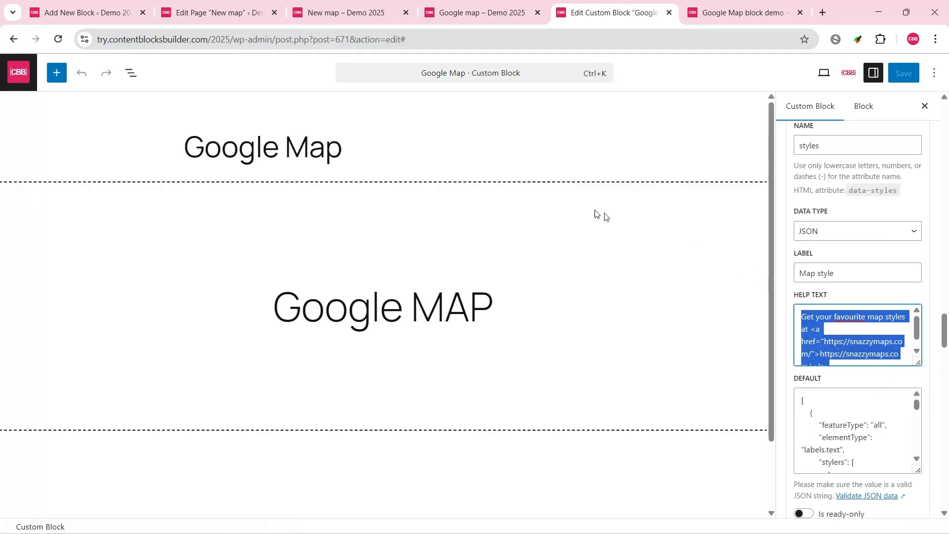
{"action": "left_click", "coordinate": [92, 12]}
{"action": "left_click", "coordinate": [842, 317]}
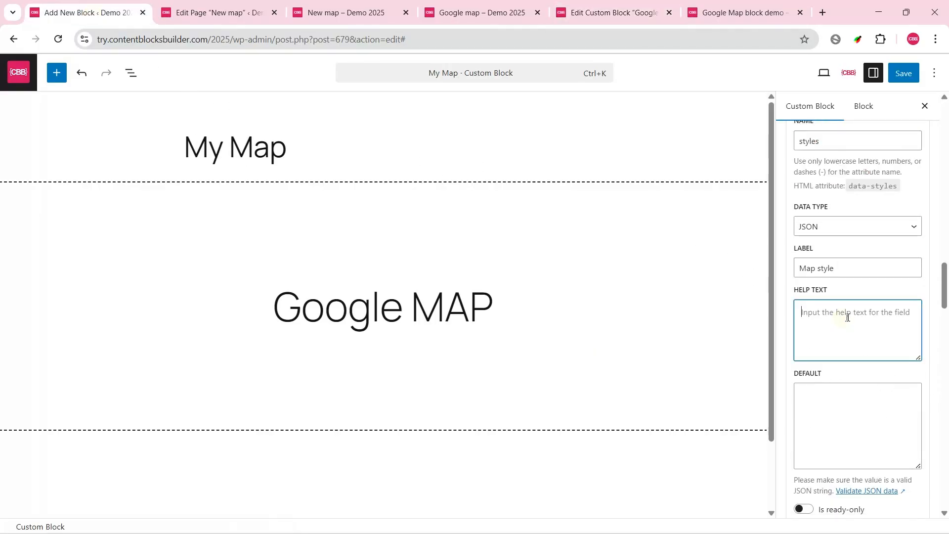
{"action": "type", "text": "Get your favourite map styles at <a href=\"https://snazzymaps.com/\">https://snazzymaps.com/</a>"}
{"action": "left_click_drag", "start_coordinate": [916, 323], "coordinate": [917, 328]}
Step: Review the HTML attribute name of the styles attribute and save the My Map custom block
{"action": "scroll", "coordinate": [948, 379], "scroll_direction": "up", "scroll_amount": 3}
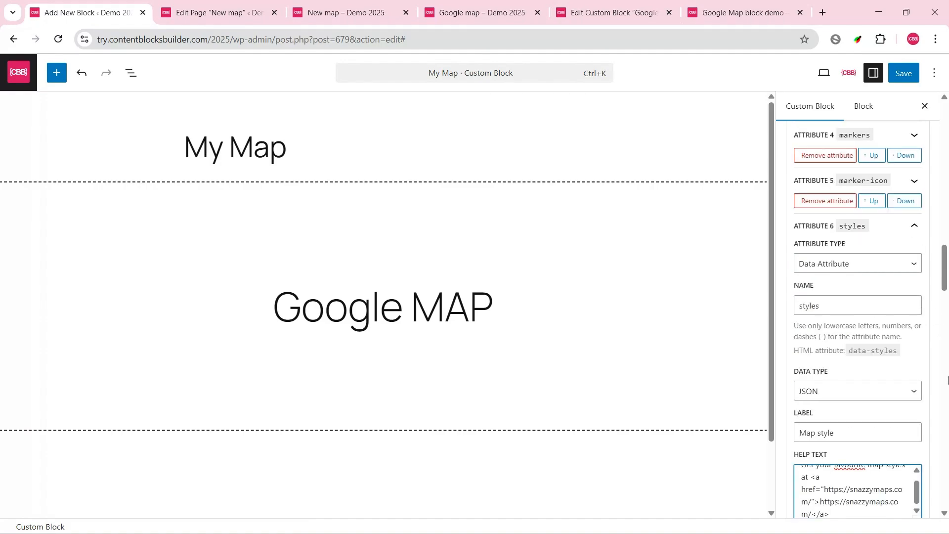
{"action": "left_click_drag", "start_coordinate": [854, 349], "coordinate": [923, 358]}
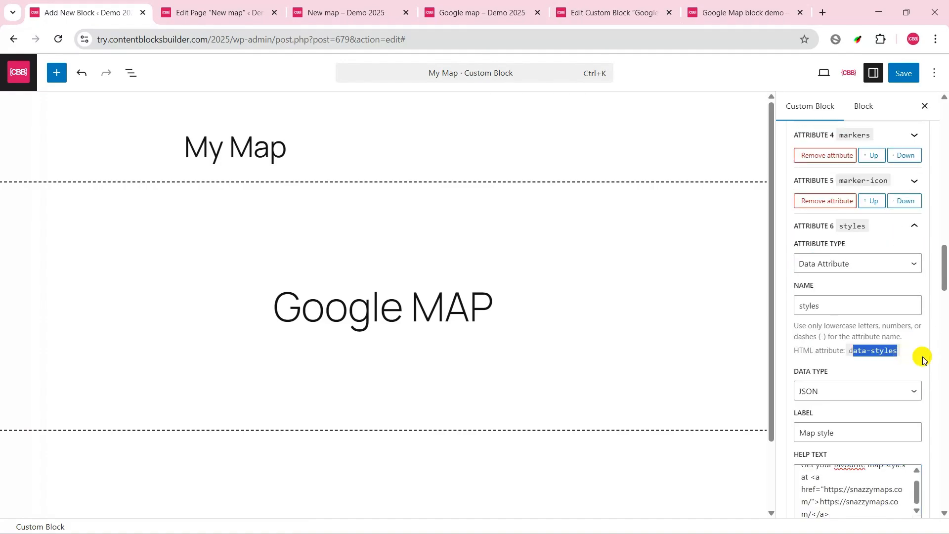
{"action": "left_click", "coordinate": [916, 356]}
{"action": "scroll", "coordinate": [934, 339], "scroll_direction": "down", "scroll_amount": 5}
{"action": "left_click", "coordinate": [912, 80]}
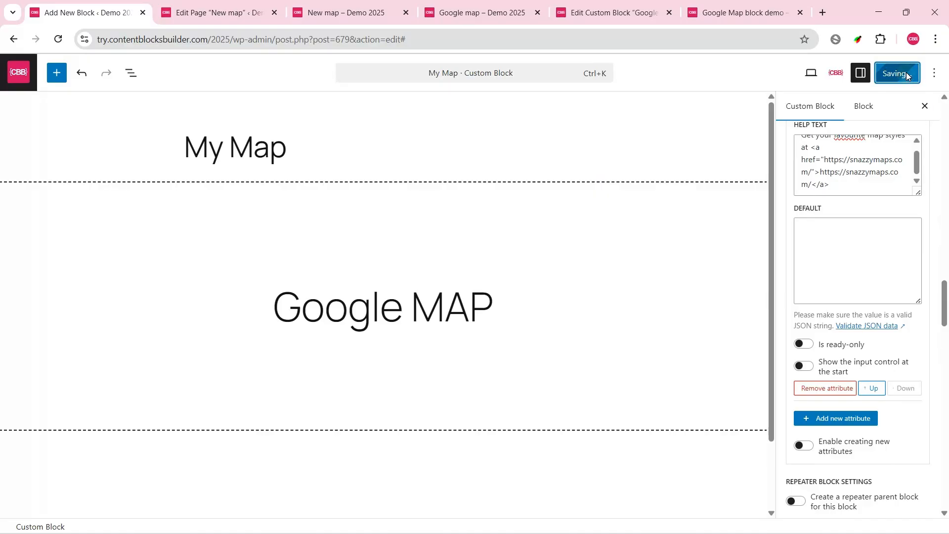
Step: Reload the New map page editor and show the Map style attribute of the My Map block
{"action": "left_click", "coordinate": [235, 11]}
{"action": "left_click", "coordinate": [59, 39]}
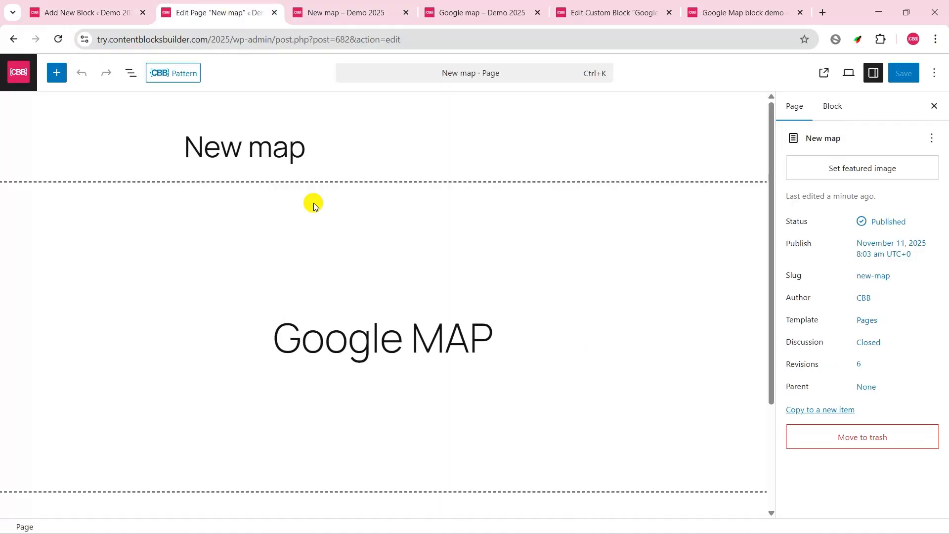
{"action": "left_click", "coordinate": [313, 203]}
{"action": "left_click", "coordinate": [923, 297]}
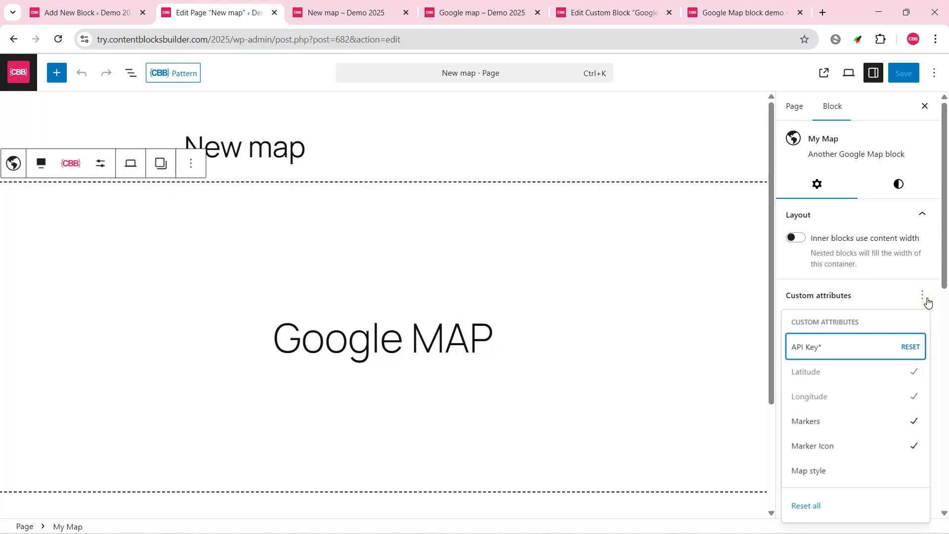
{"action": "left_click", "coordinate": [821, 469]}
{"action": "left_click_drag", "start_coordinate": [944, 275], "coordinate": [945, 492]}
Step: Open Snazzy Maps from the Map style help link and copy the complete JavaScript style array of Lost in the desert
{"action": "left_click", "coordinate": [840, 467]}
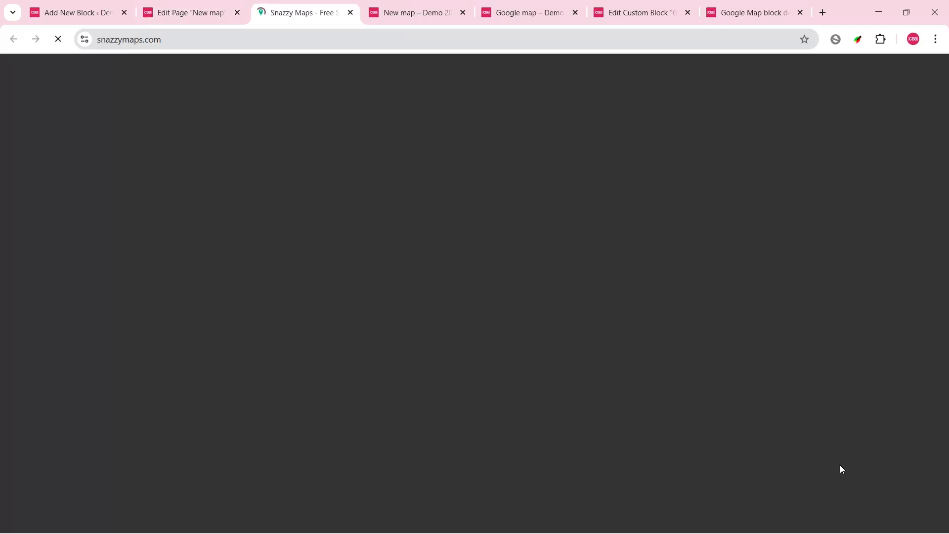
{"action": "scroll", "coordinate": [790, 383], "scroll_direction": "down", "scroll_amount": 3}
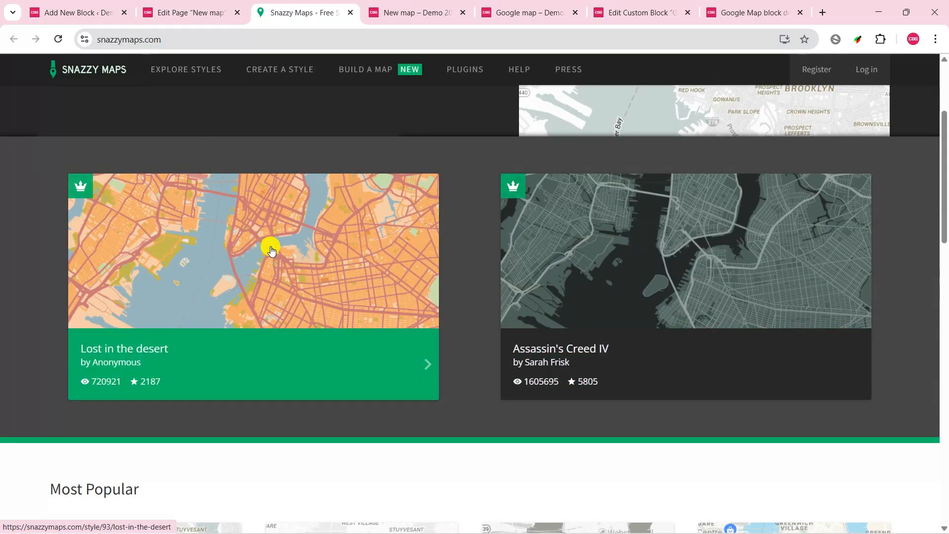
{"action": "left_click", "coordinate": [270, 244]}
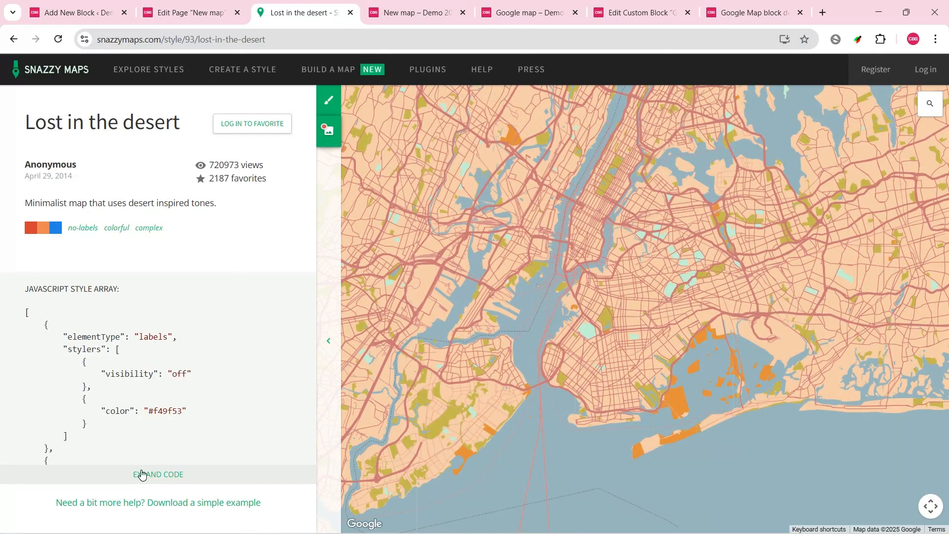
{"action": "left_click", "coordinate": [143, 474]}
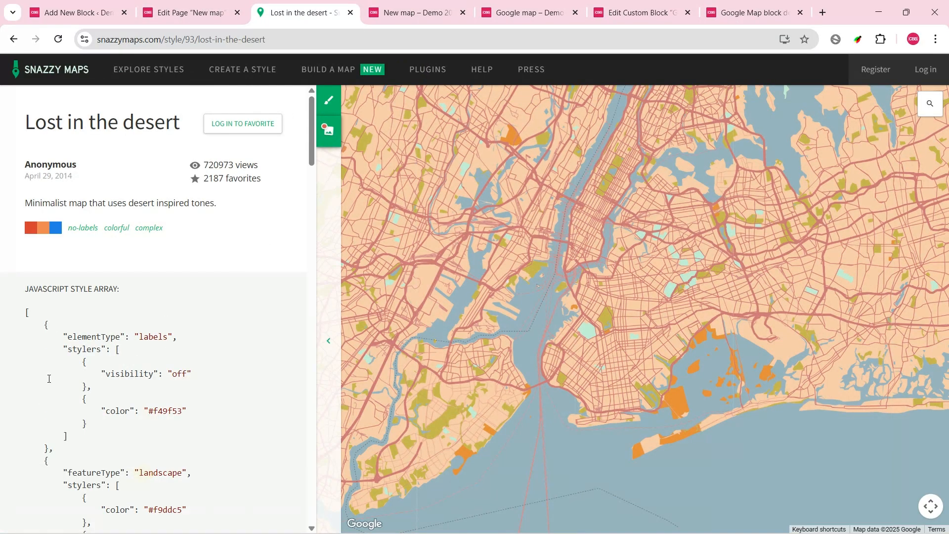
{"action": "left_click_drag", "start_coordinate": [25, 313], "coordinate": [75, 348]}
{"action": "scroll", "coordinate": [212, 419], "scroll_direction": "down", "scroll_amount": 16}
{"action": "scroll", "coordinate": [212, 419], "scroll_direction": "down", "scroll_amount": 20}
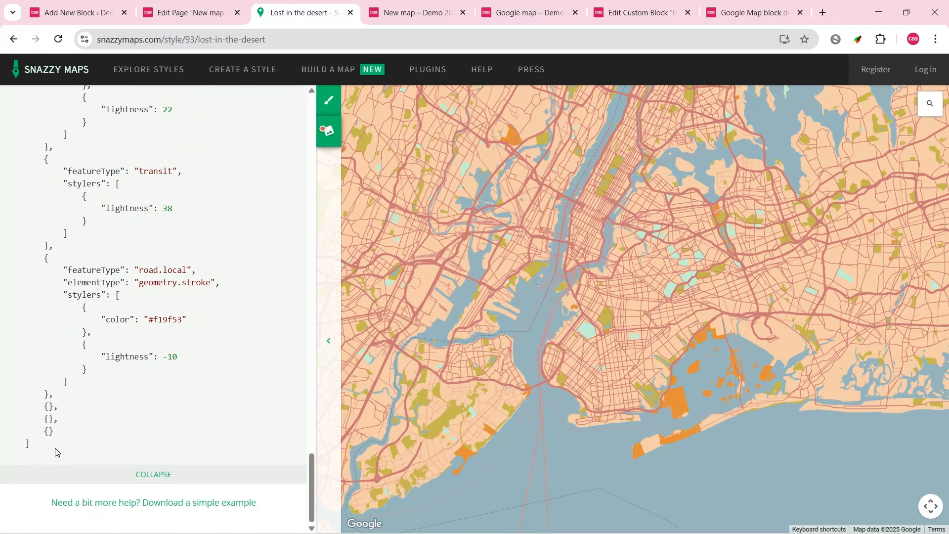
{"action": "left_click", "coordinate": [103, 451], "text": "shift"}
Step: Paste the copied style array as the My Map block's Map style and save the New map page
{"action": "left_click", "coordinate": [179, 12]}
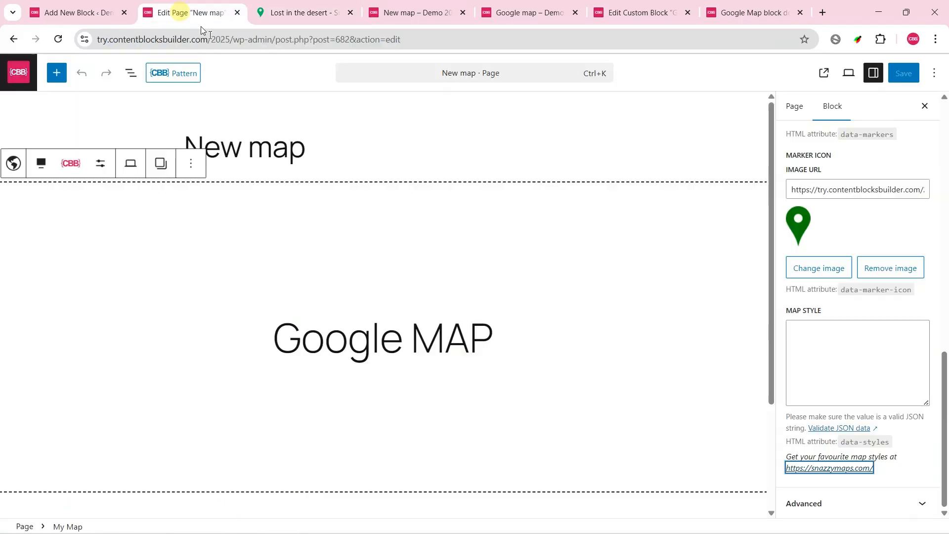
{"action": "left_click", "coordinate": [834, 348]}
{"action": "left_click", "coordinate": [902, 74]}
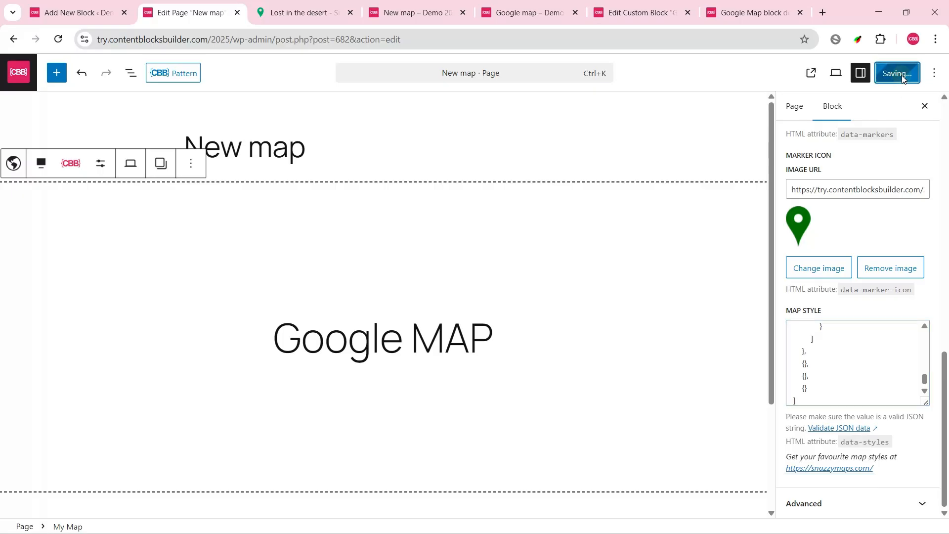
Step: Reload the published New map page and check the styled map and its marker's info window
{"action": "left_click", "coordinate": [410, 12]}
{"action": "left_click", "coordinate": [58, 39]}
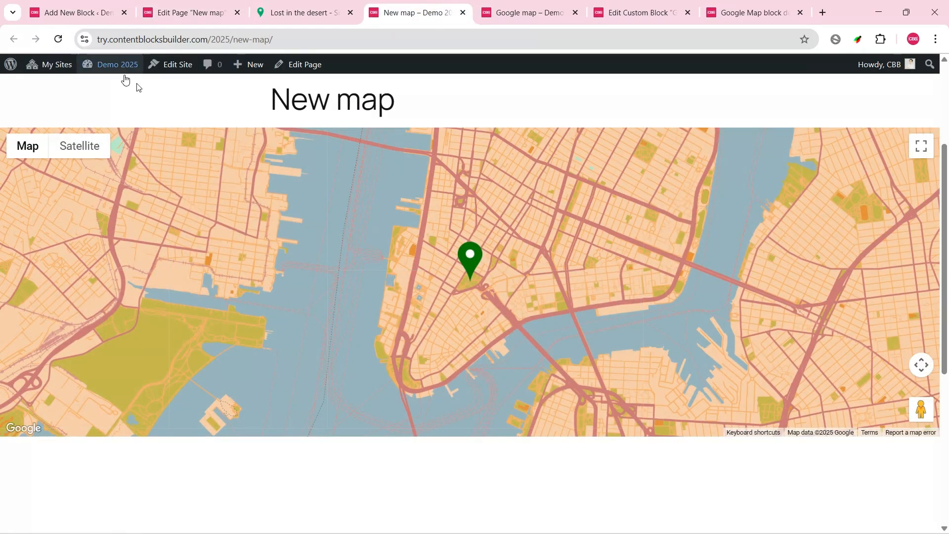
{"action": "left_click", "coordinate": [470, 262]}
{"action": "left_click", "coordinate": [508, 181]}
Step: Add a second item to the My Map block's Markers attribute on the New map page
{"action": "left_click", "coordinate": [186, 10]}
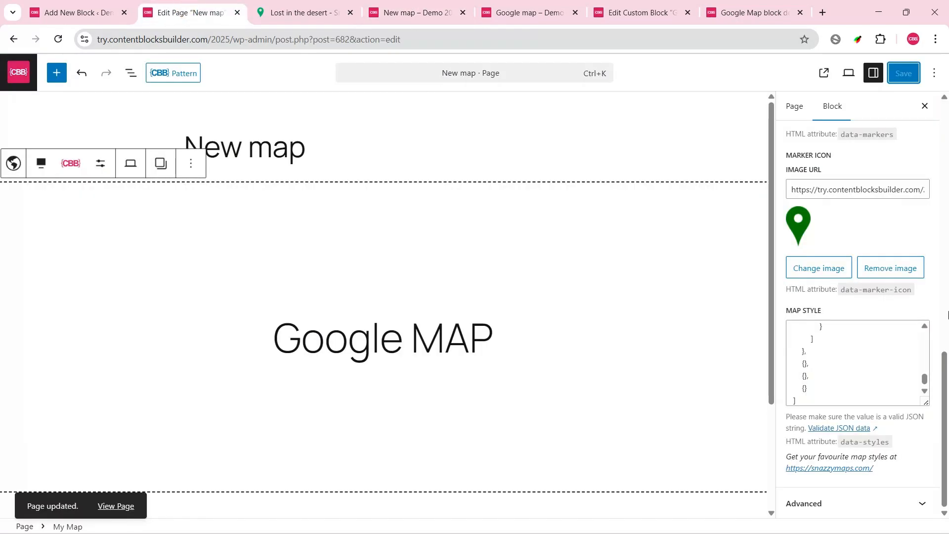
{"action": "scroll", "coordinate": [919, 316], "scroll_direction": "up", "scroll_amount": 3}
{"action": "left_click", "coordinate": [840, 273]}
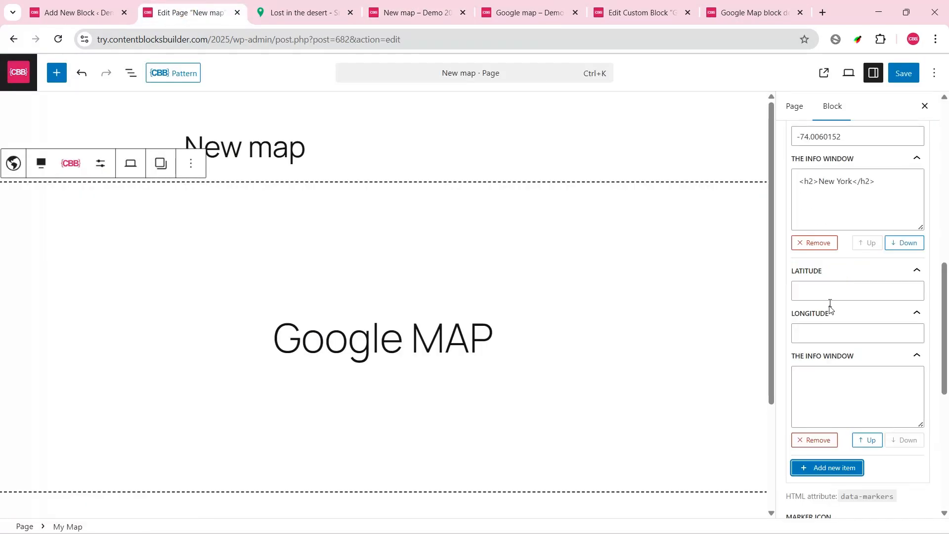
Step: Look up the GPS coordinates of Queens, New York on gps-coordinates.net, opened from the latitude help link
{"action": "scroll", "coordinate": [914, 296], "scroll_direction": "up", "scroll_amount": 3}
{"action": "left_click", "coordinate": [874, 129]}
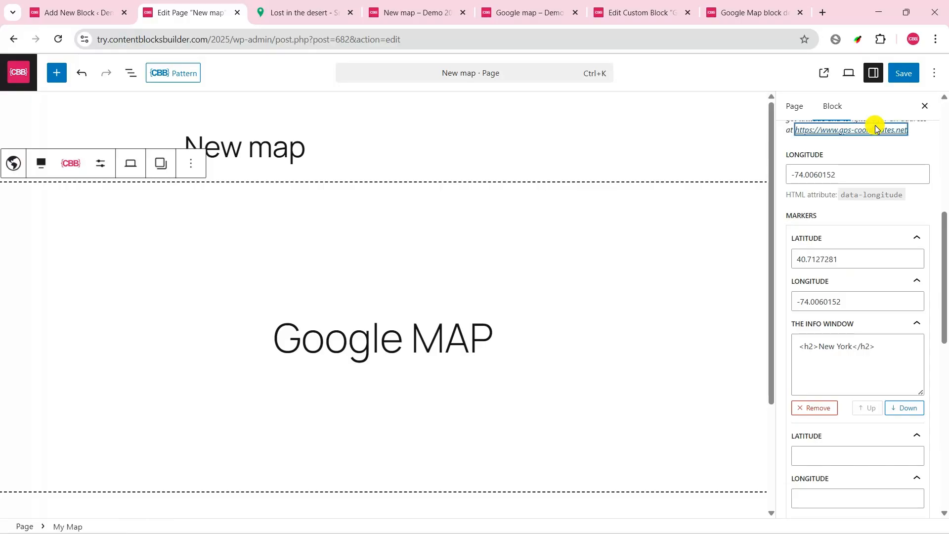
{"action": "scroll", "coordinate": [256, 309], "scroll_direction": "down", "scroll_amount": 3}
{"action": "left_click", "coordinate": [248, 319]}
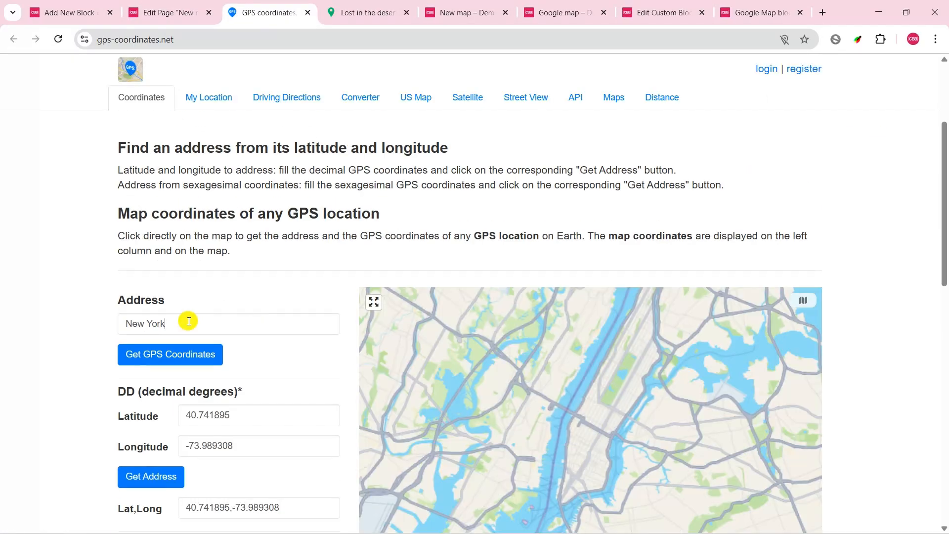
{"action": "left_click", "coordinate": [188, 321]}
{"action": "type", "text": "Queens,"}
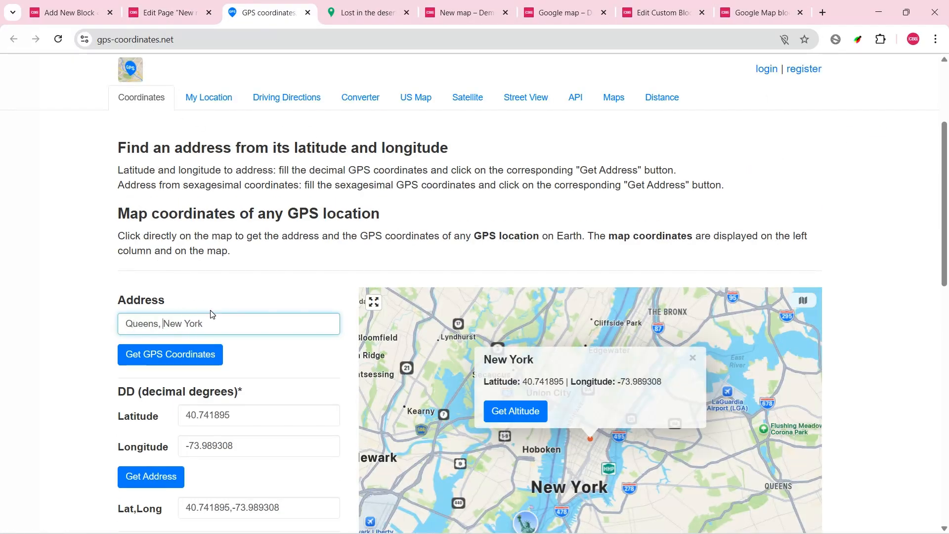
{"action": "left_click", "coordinate": [138, 353]}
Step: Copy the found coordinates into the second marker, with latitude 40.7135078 and longitude -73.8283132
{"action": "left_click_drag", "start_coordinate": [242, 406], "coordinate": [175, 413]}
{"action": "key", "text": "ctrl+c"}
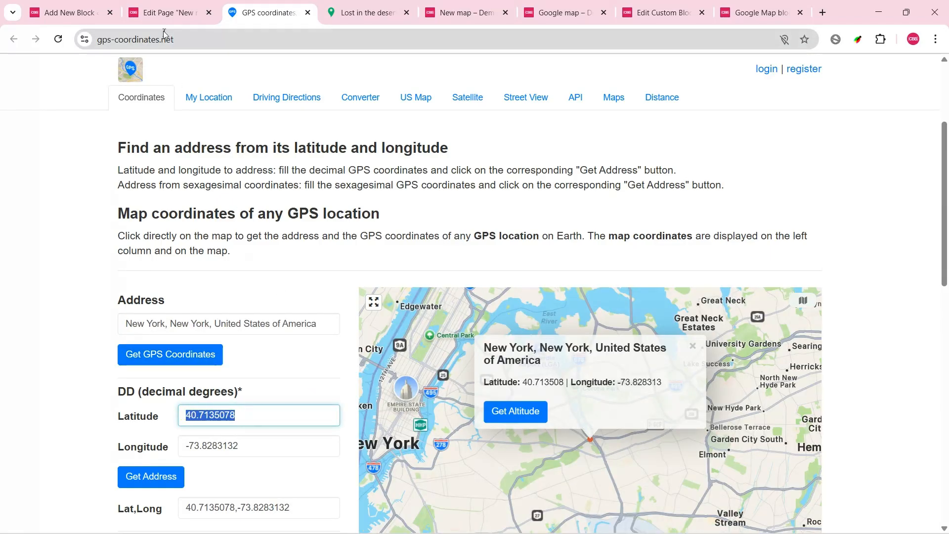
{"action": "left_click", "coordinate": [165, 14]}
{"action": "scroll", "coordinate": [858, 257], "scroll_direction": "down", "scroll_amount": 3}
{"action": "left_click", "coordinate": [826, 287]}
{"action": "key", "text": "ctrl+v"}
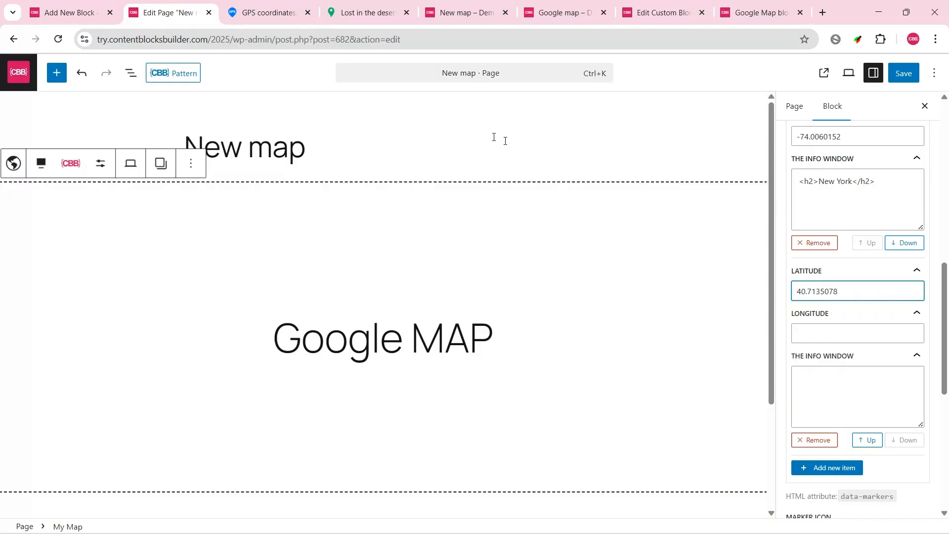
{"action": "left_click", "coordinate": [267, 12]}
{"action": "left_click_drag", "start_coordinate": [244, 446], "coordinate": [168, 438]}
{"action": "key", "text": "ctrl+c"}
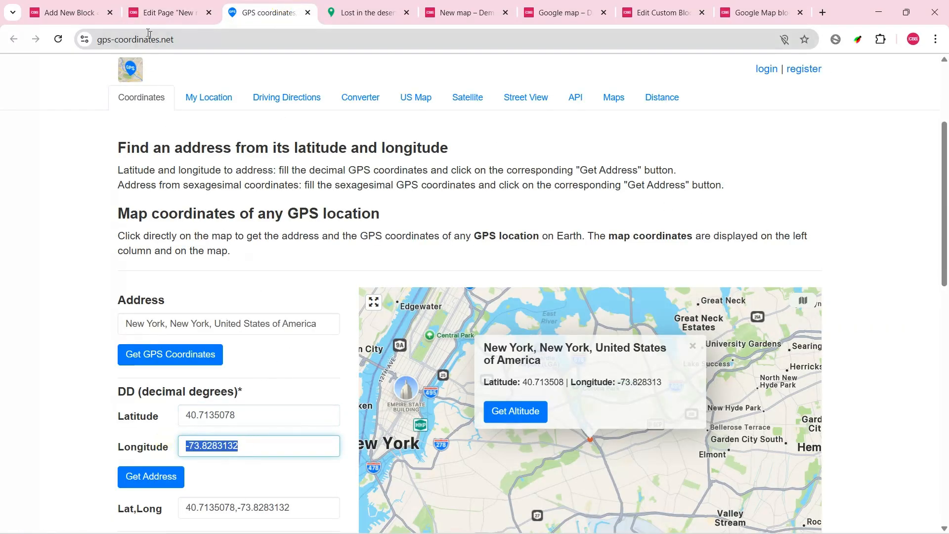
{"action": "left_click", "coordinate": [166, 13]}
{"action": "left_click", "coordinate": [848, 330]}
{"action": "key", "text": "ctrl+v"}
Step: Copy the first marker's info window content to the second marker and change it to <h2>Queens, New York</h2>
{"action": "left_click", "coordinate": [864, 180]}
{"action": "key", "text": "ctrl+a"}
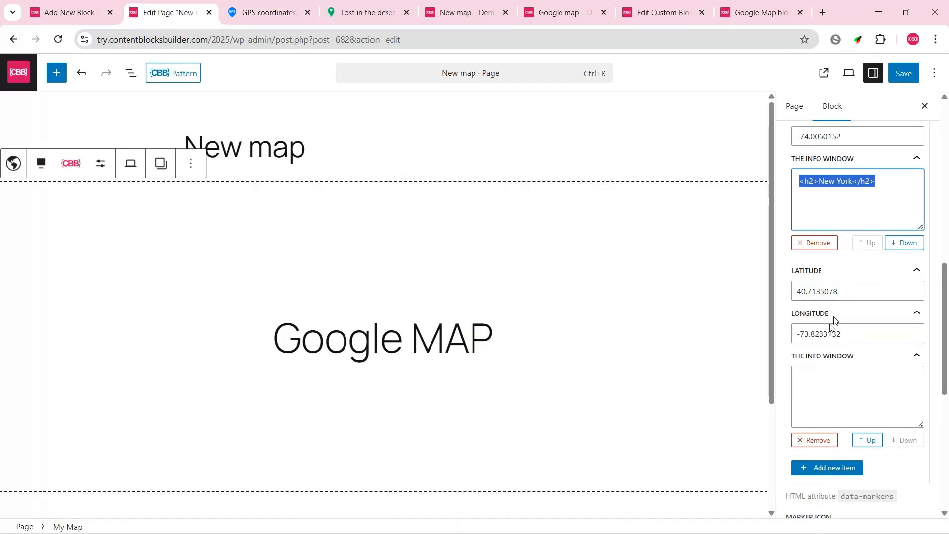
{"action": "key", "text": "ctrl+c"}
{"action": "left_click", "coordinate": [866, 390]}
{"action": "key", "text": "ctrl+v"}
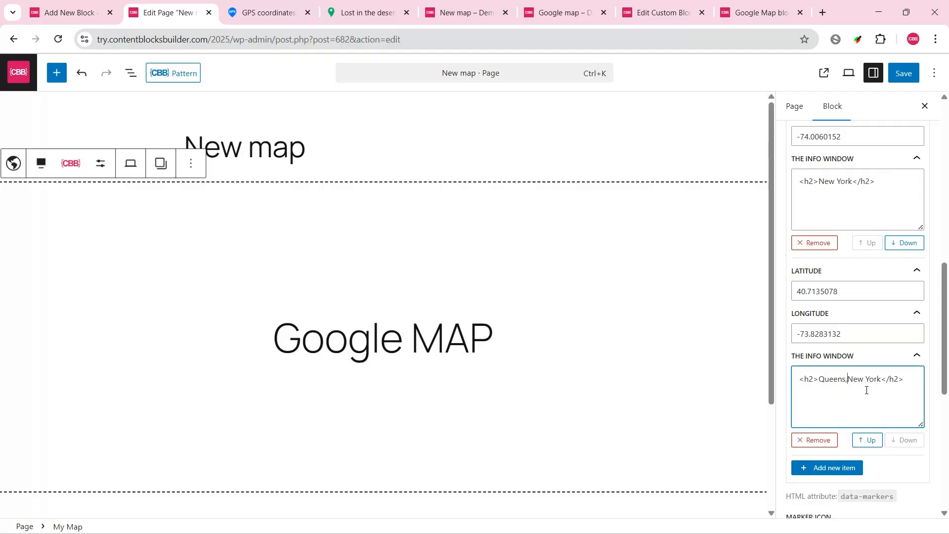
Step: Save the page with both markers and test their info windows on the reloaded published map
{"action": "left_click", "coordinate": [914, 75]}
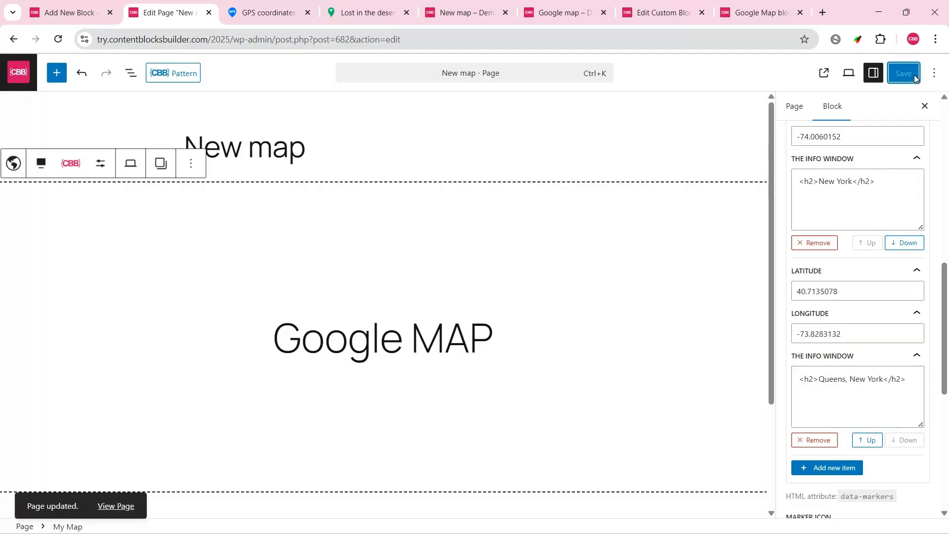
{"action": "left_click", "coordinate": [465, 12]}
{"action": "left_click", "coordinate": [59, 40]}
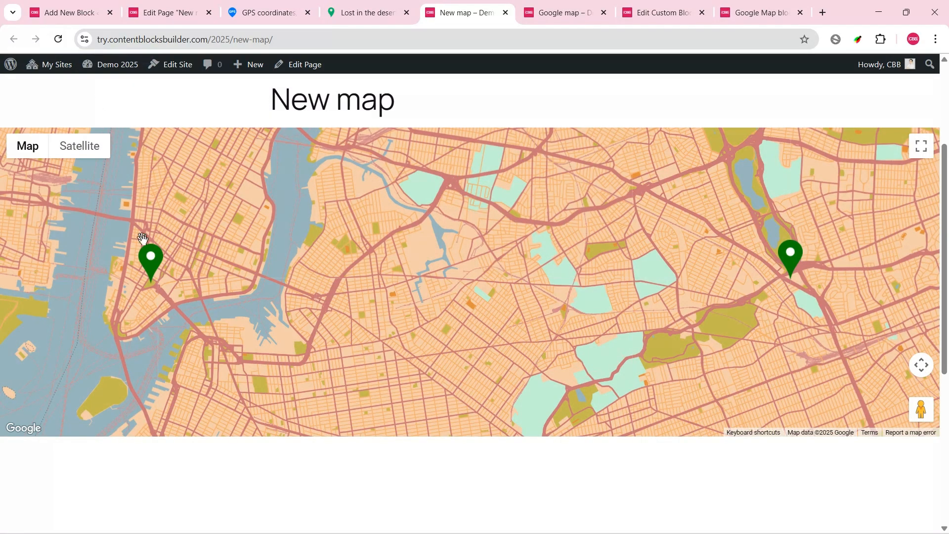
{"action": "left_click", "coordinate": [151, 260]}
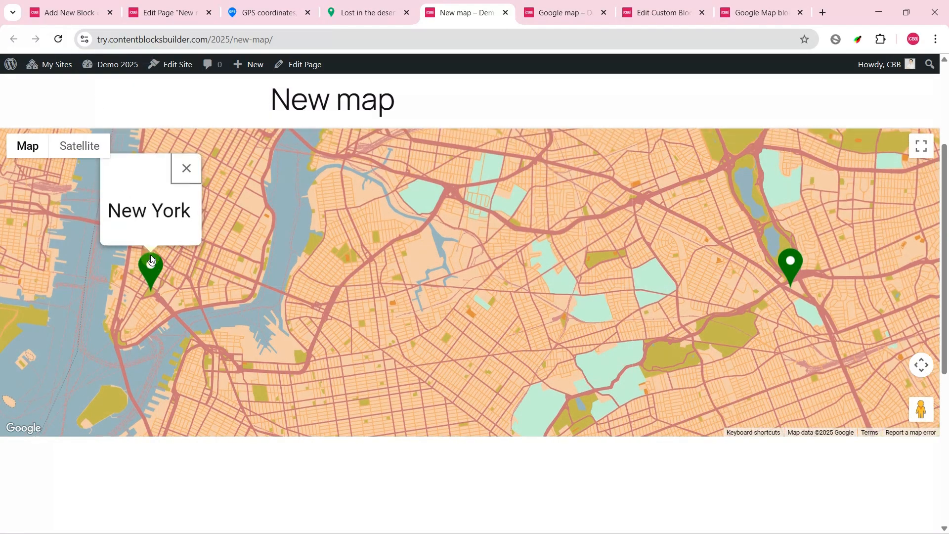
{"action": "left_click", "coordinate": [791, 281]}
{"action": "left_click", "coordinate": [864, 181]}
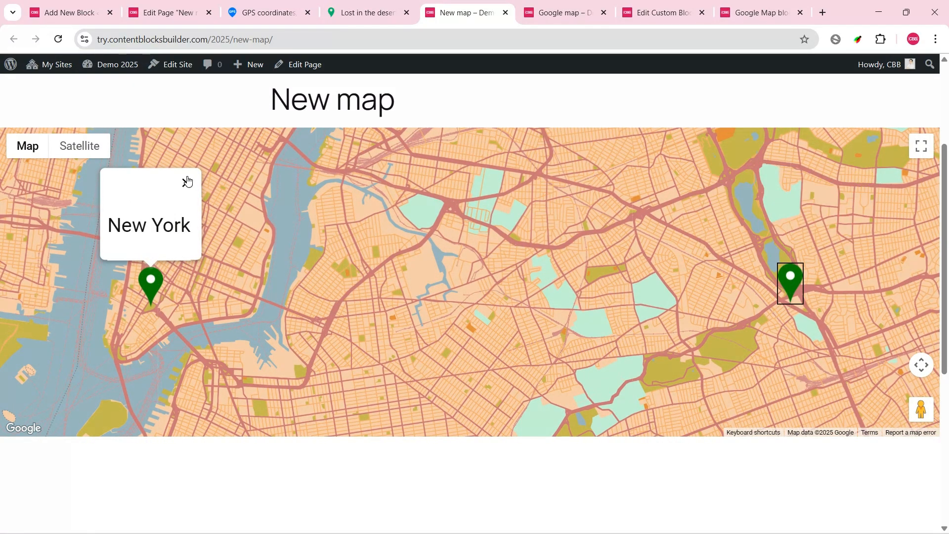
{"action": "left_click", "coordinate": [186, 182]}
{"action": "left_click_drag", "start_coordinate": [483, 271], "coordinate": [492, 235]}
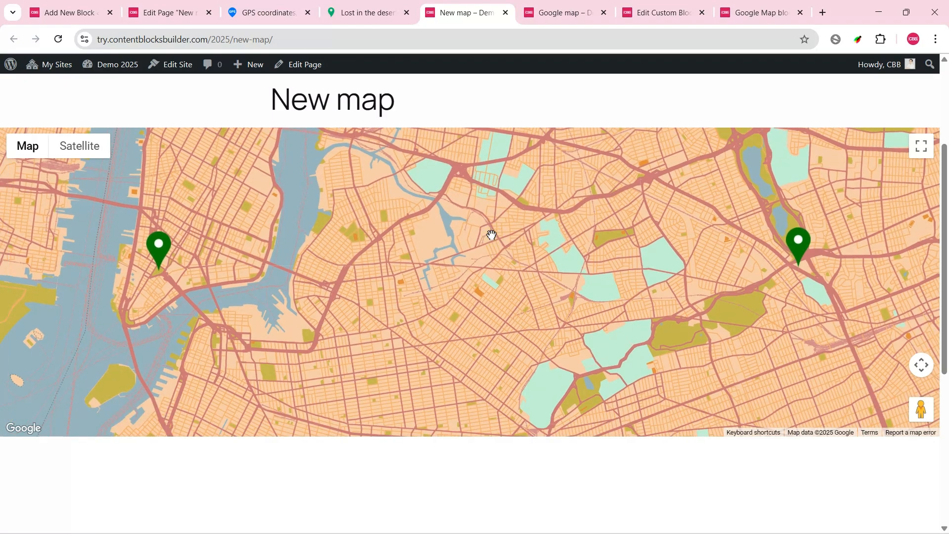